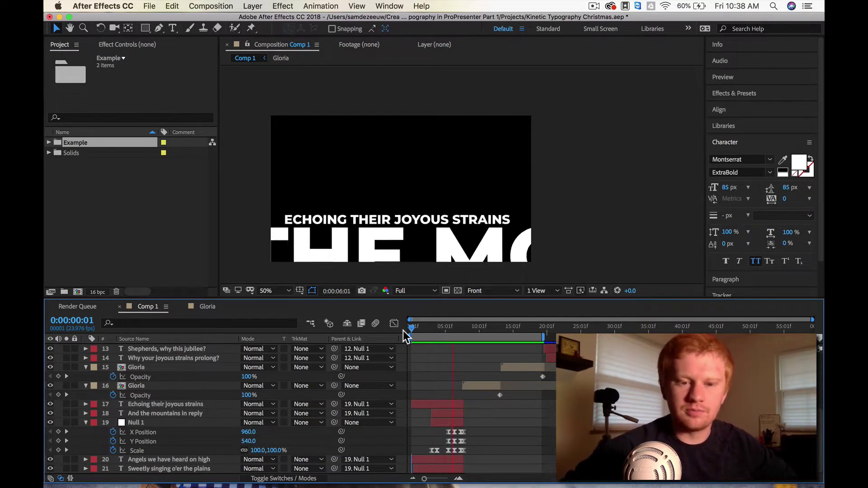
Step: Create a 1920 x 1080 composition named Final with a duration of 0:01:00:01
key(space)
drag(427, 331, 389, 332)
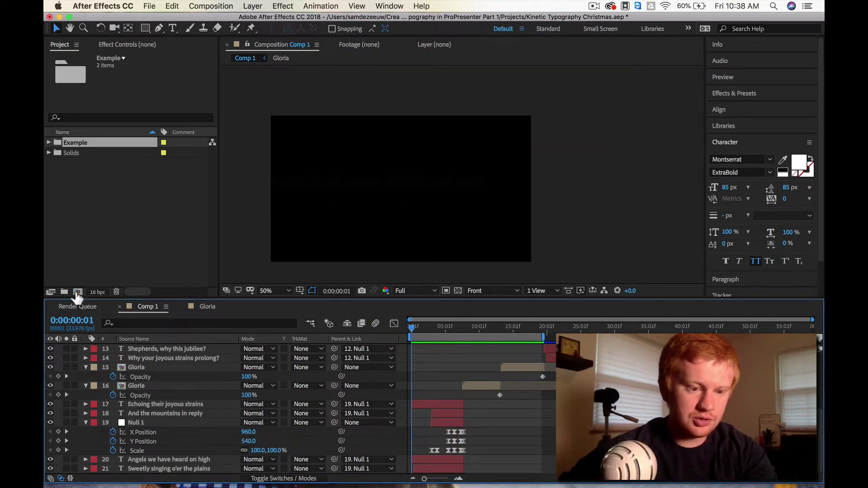
click(78, 292)
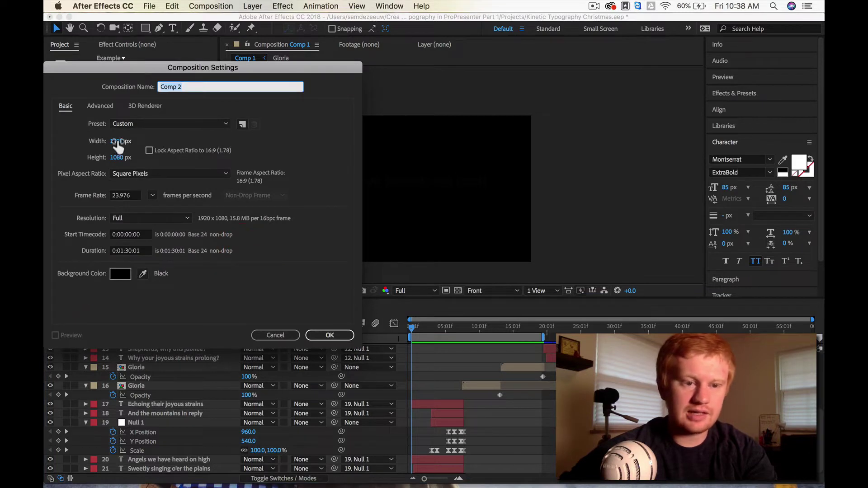
drag(163, 75, 481, 87)
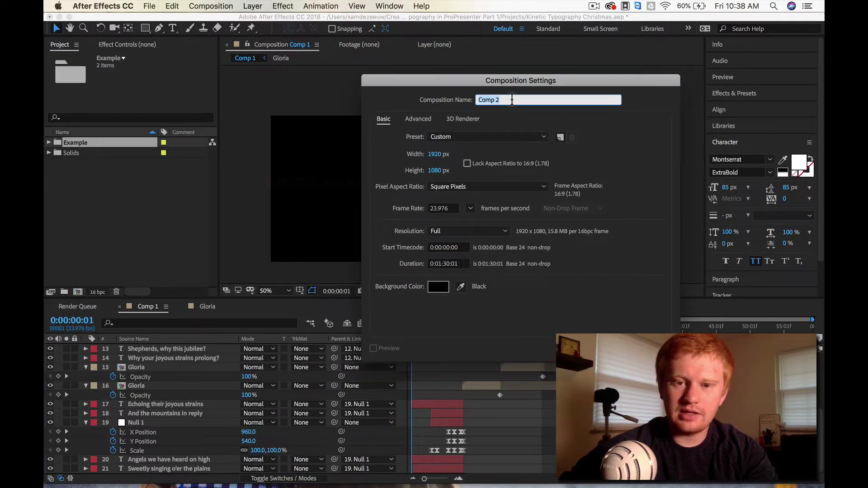
key(super+a)
text(Fin)
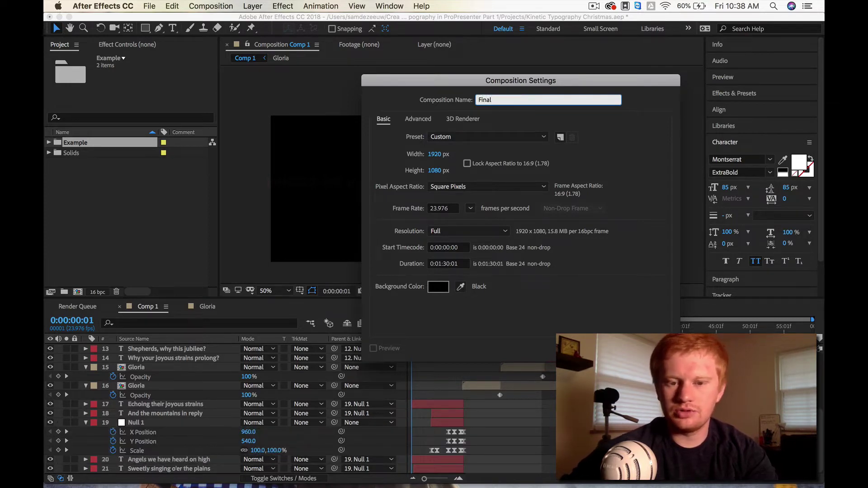
click(449, 264)
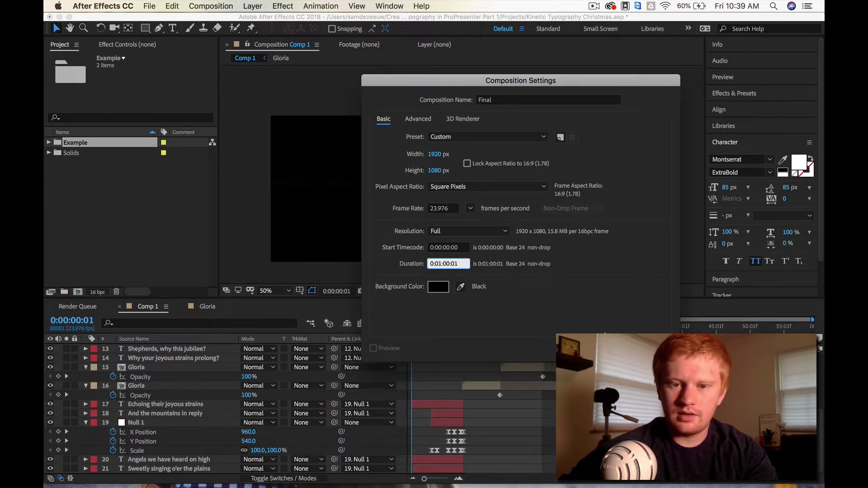
key(Return)
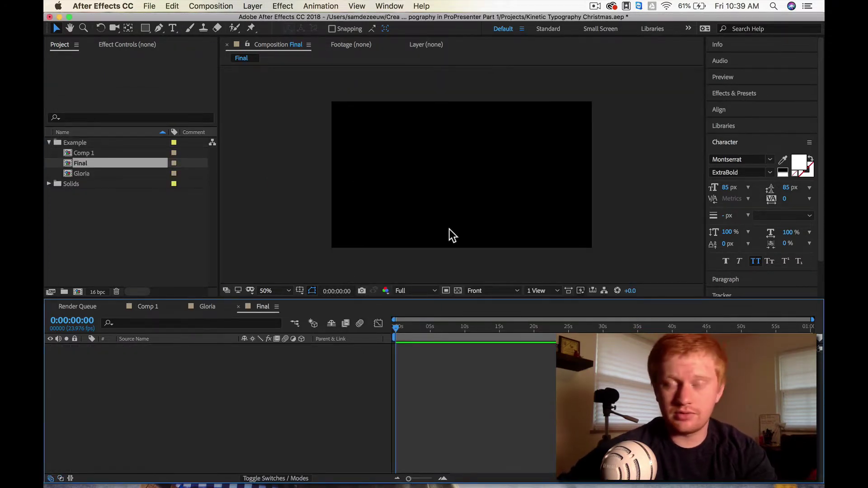
Step: Add the text "Angels we have heard on high" to the composition and move it fully into the frame near its centre
click(174, 29)
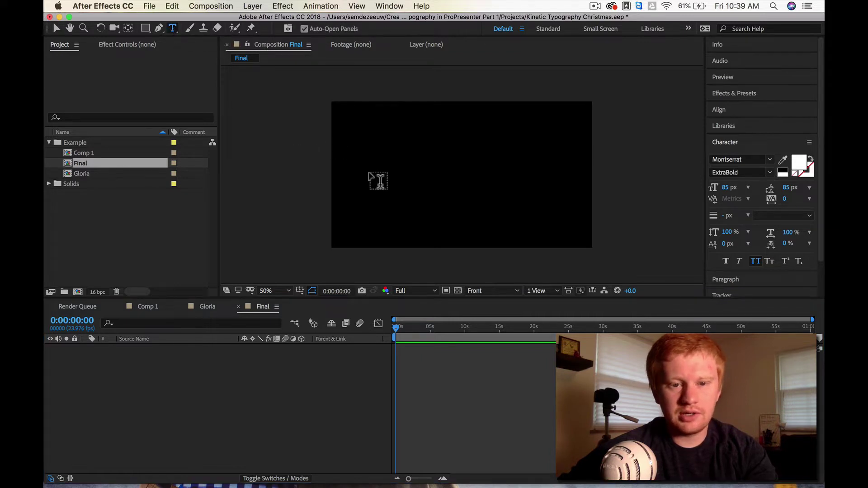
click(376, 170)
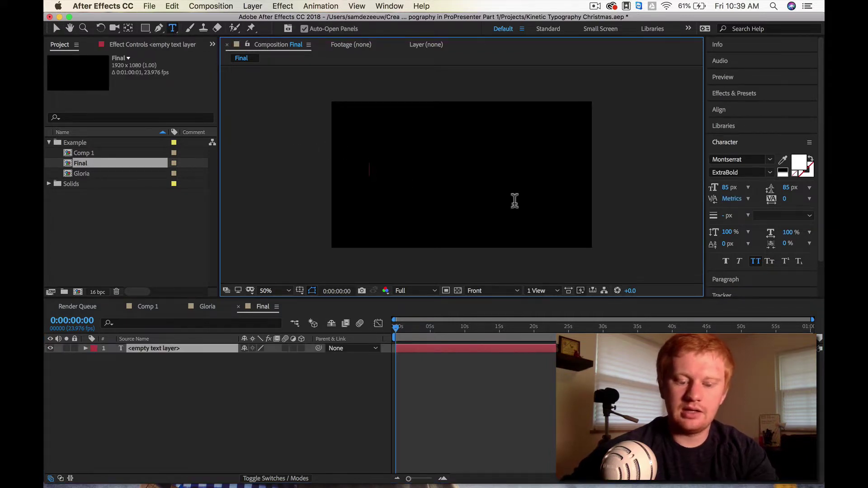
text(Angels we hav)
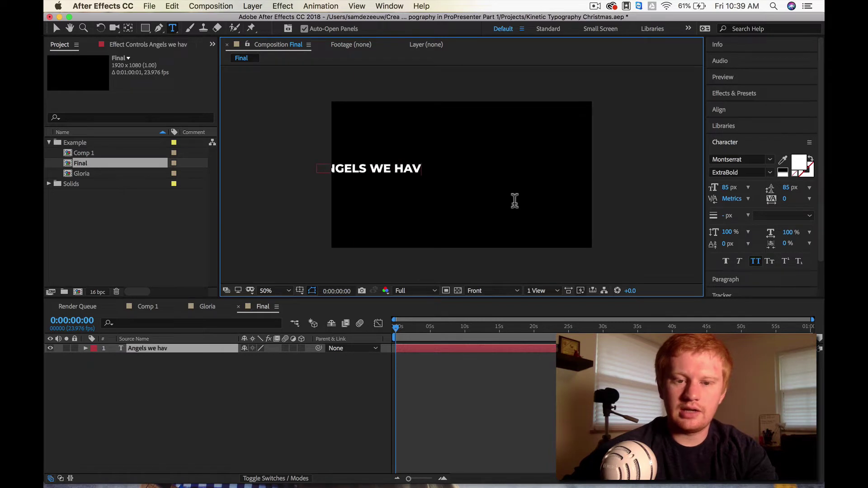
text(e heard on high)
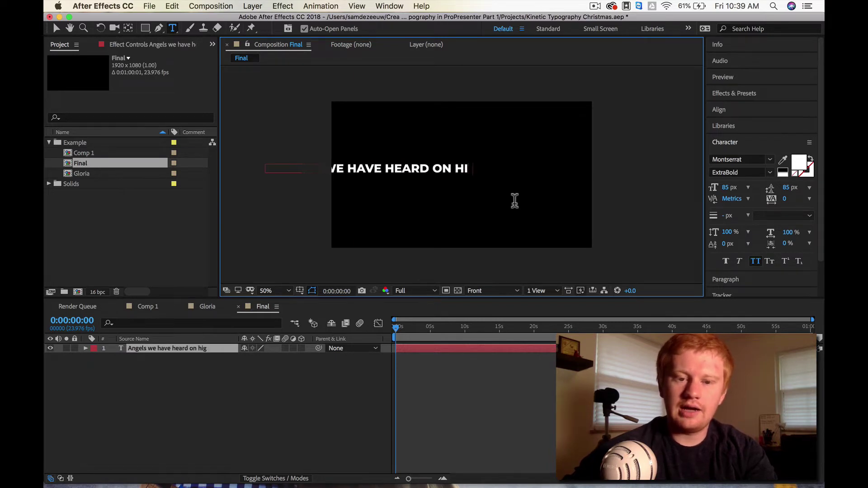
click(55, 29)
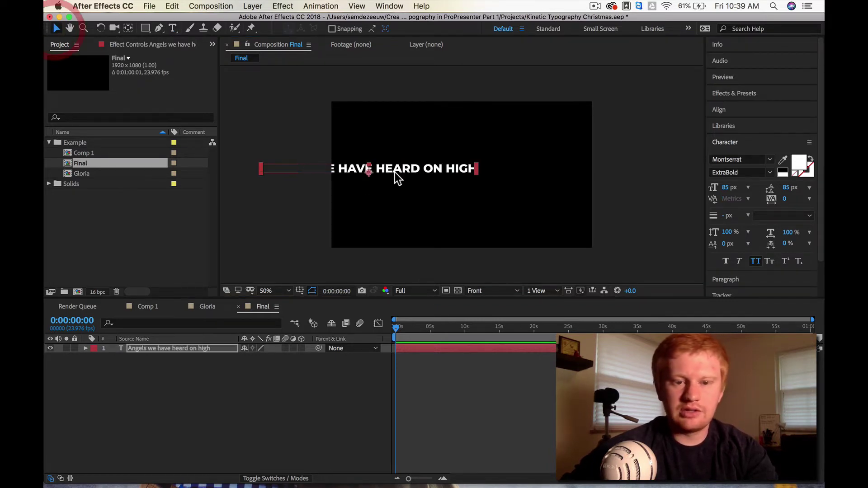
drag(394, 172, 490, 171)
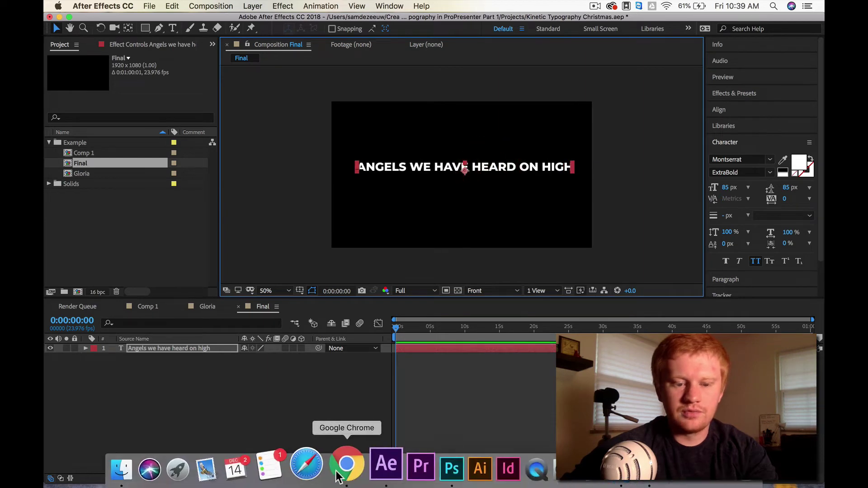
Step: Switch to Chrome to look over the "Angels We Have Heard on High" lyrics, and return to After Effects
click(345, 465)
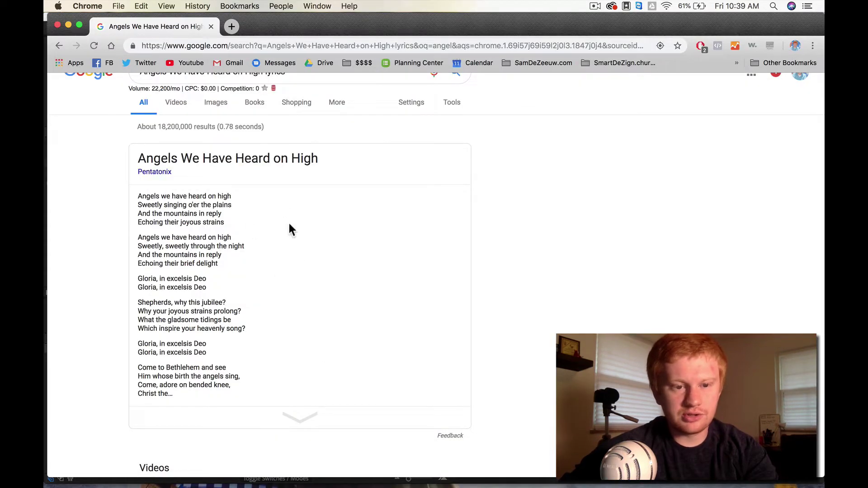
drag(137, 197, 248, 301)
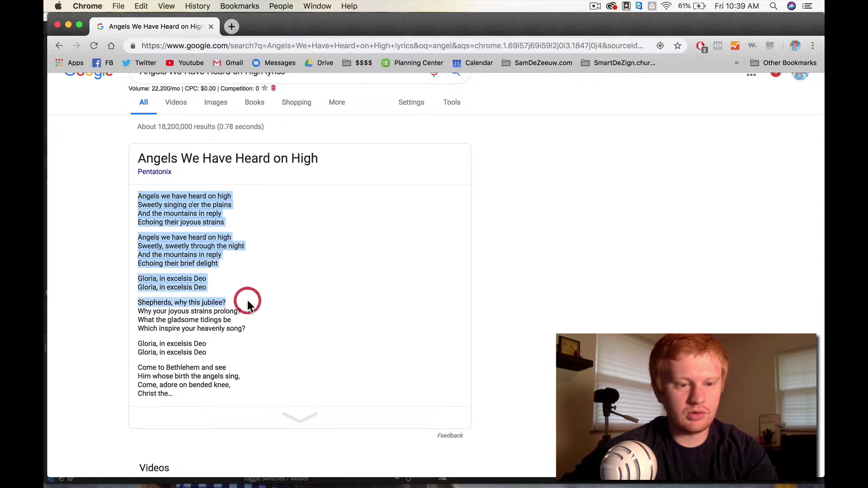
click(229, 252)
key(super+Tab)
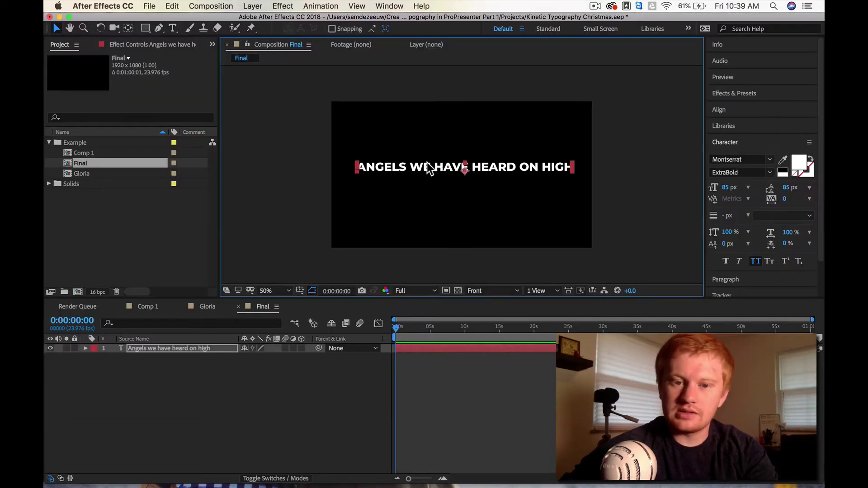
Step: Centre the text layer horizontally in the composition with the Align options
drag(429, 168, 431, 162)
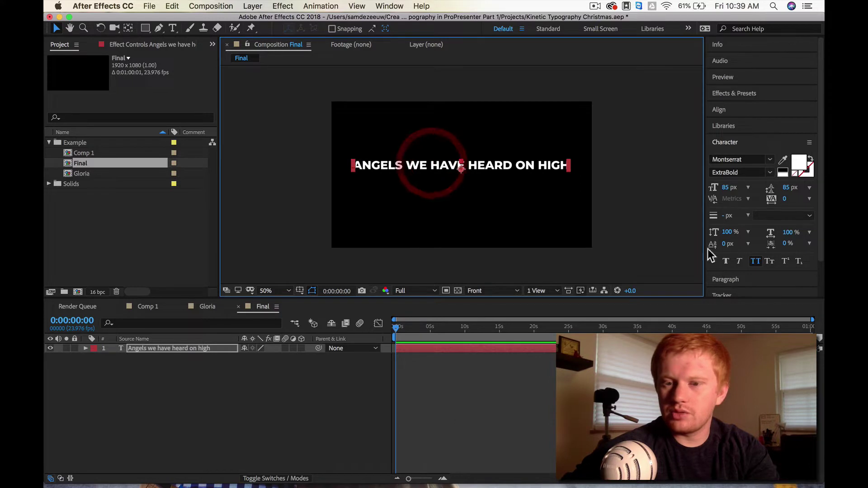
click(721, 110)
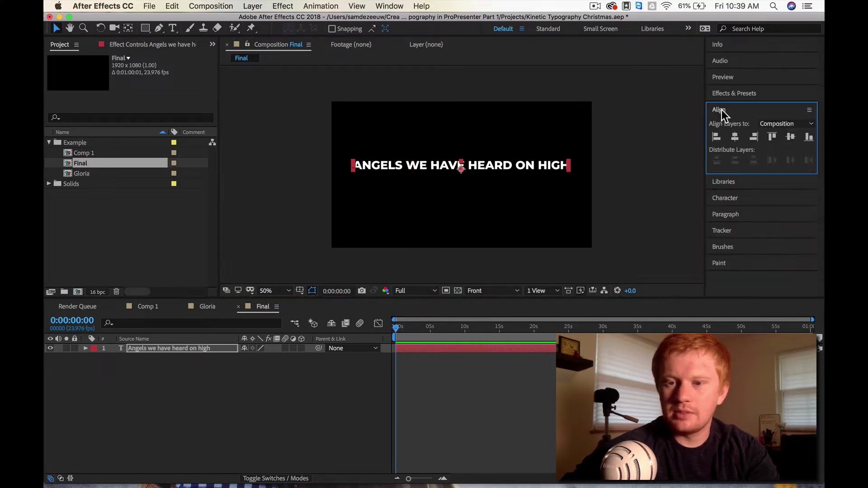
click(385, 6)
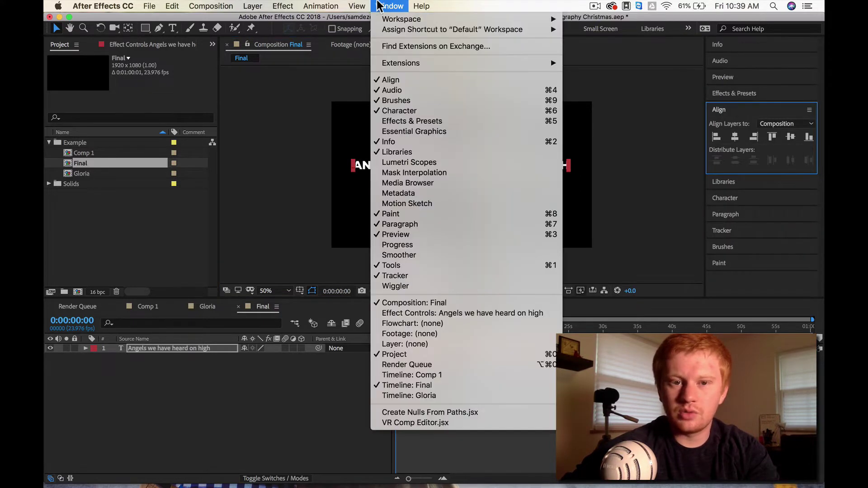
click(388, 6)
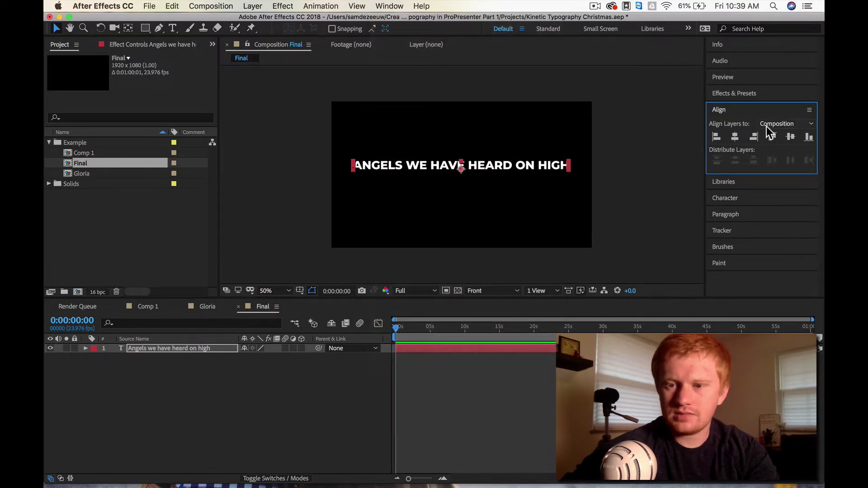
click(734, 135)
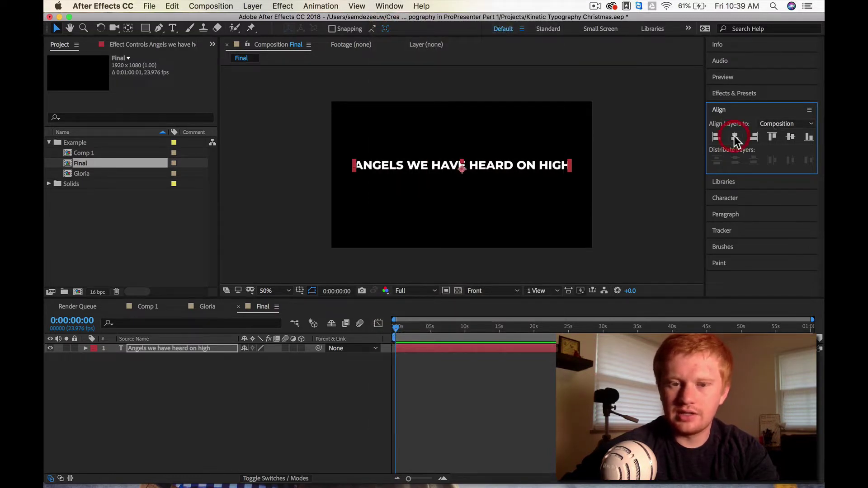
Step: Adjust the text line's vertical position so it sits just above the middle of the frame
mouse_move(538, 164)
mouse_down()
mouse_move(537, 174)
mouse_move(527, 140)
mouse_move(545, 195)
mouse_move(544, 93)
mouse_move(564, 180)
mouse_move(583, 188)
mouse_move(536, 174)
mouse_move(513, 72)
mouse_move(523, 169)
mouse_move(523, 159)
mouse_move(540, 168)
mouse_move(534, 180)
mouse_up()
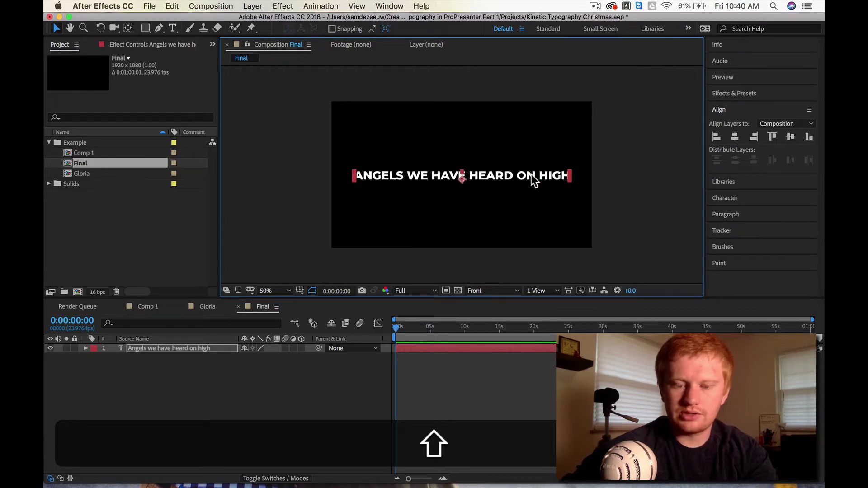
key(shift+Up)
key(shift+Up)
key(shift+Up)
key(shift+Up)
key(shift+Up)
key(shift+Up)
key(shift+Up)
key(shift+Up)
key(shift+Down)
key(shift+Down)
key(shift+Down)
key(shift+Down)
key(shift+Down)
key(shift+Down)
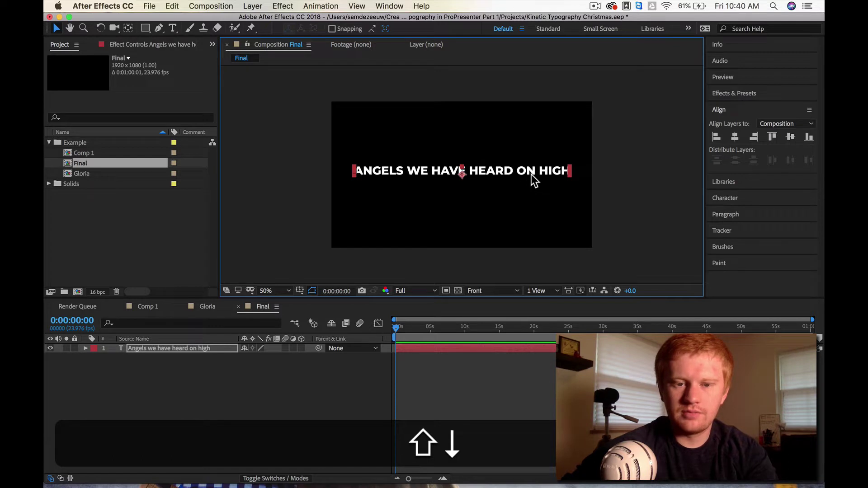
click(191, 367)
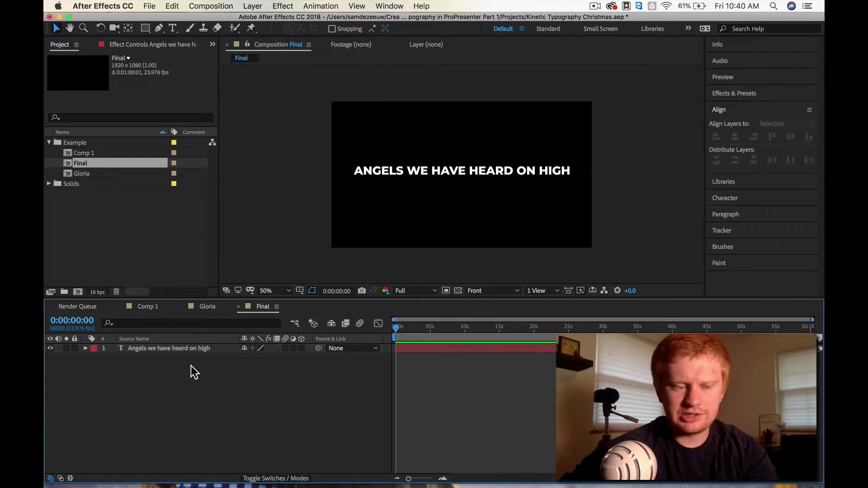
Step: Duplicate the "Angels we have heard on high" layer and move the copy down directly beneath the original line
click(166, 347)
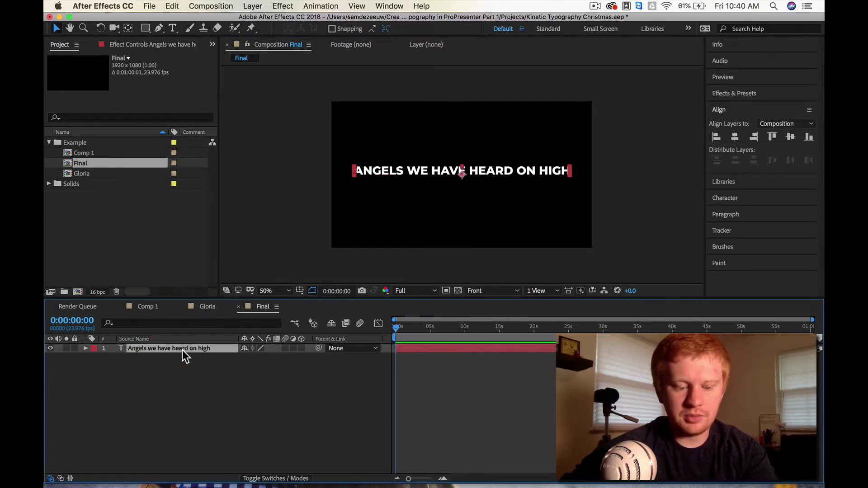
key(super+d)
click(217, 6)
mouse_move(173, 6)
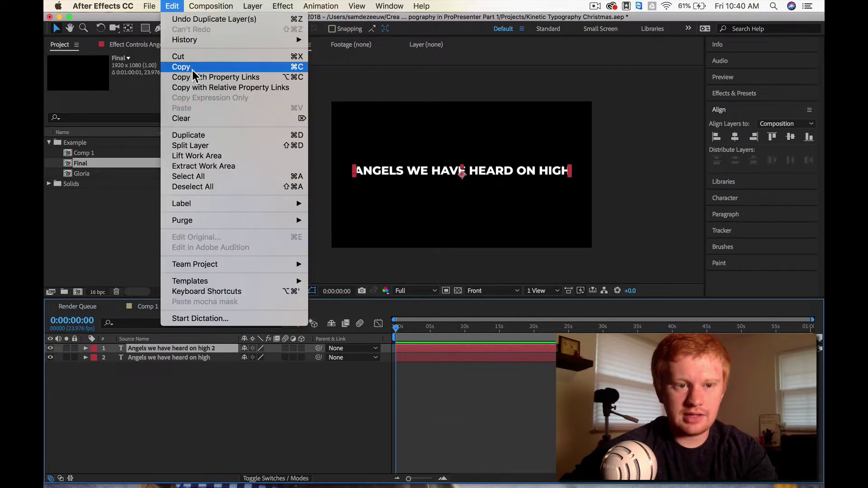
click(224, 397)
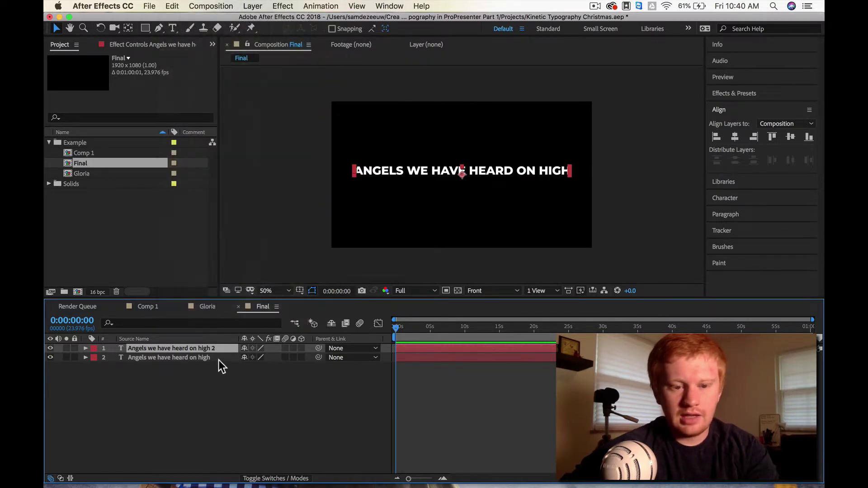
key(shift+Down)
key(shift+Down)
key(shift+Down)
key(shift+Down)
key(shift+Down)
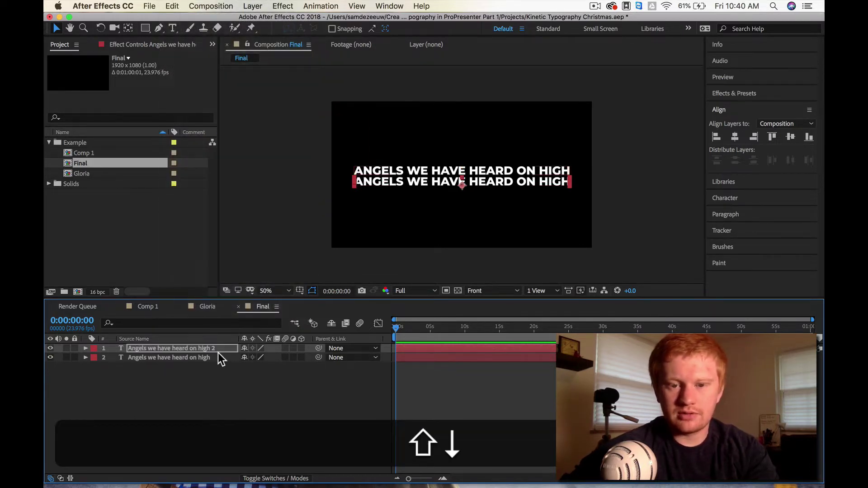
Step: Copy the lyric "Sweetly singing o'er the plains" from Chrome and replace the duplicated layer's text with it
key(super+Tab)
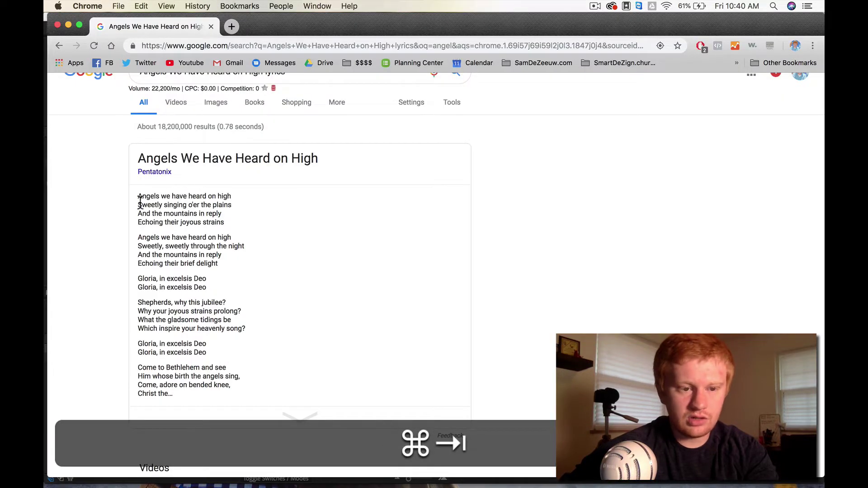
drag(139, 202, 212, 203)
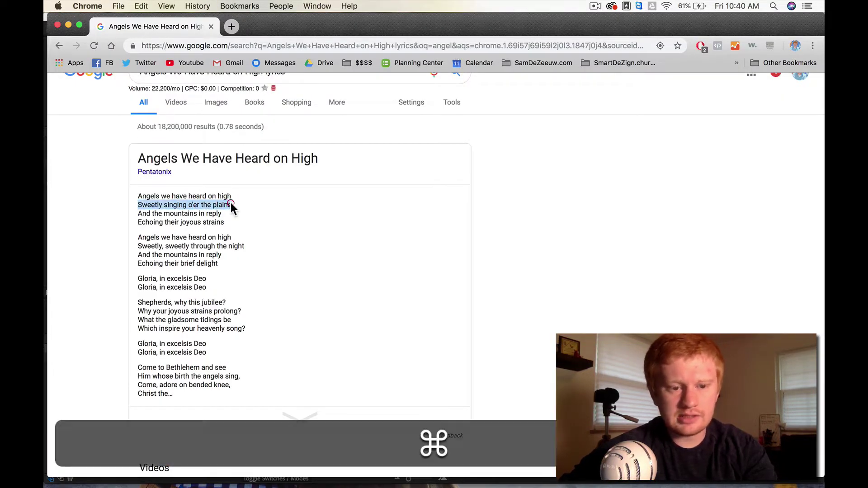
key(super+c)
key(super+Tab)
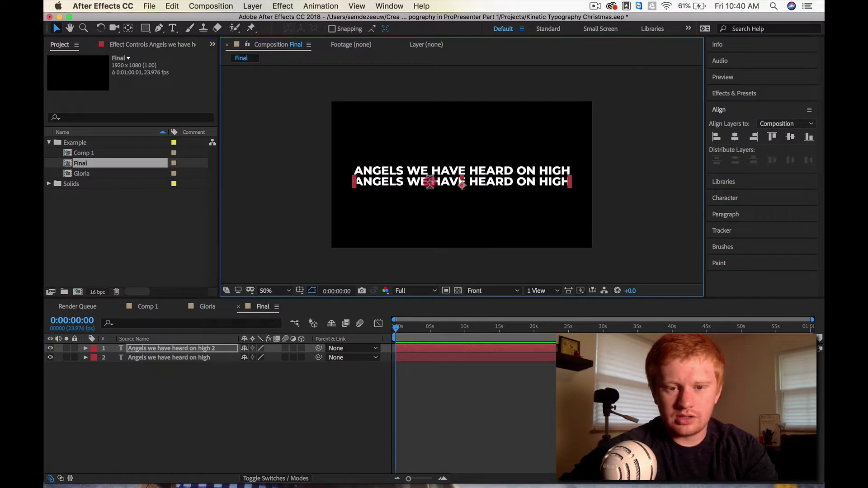
double_click(430, 185)
key(super+v)
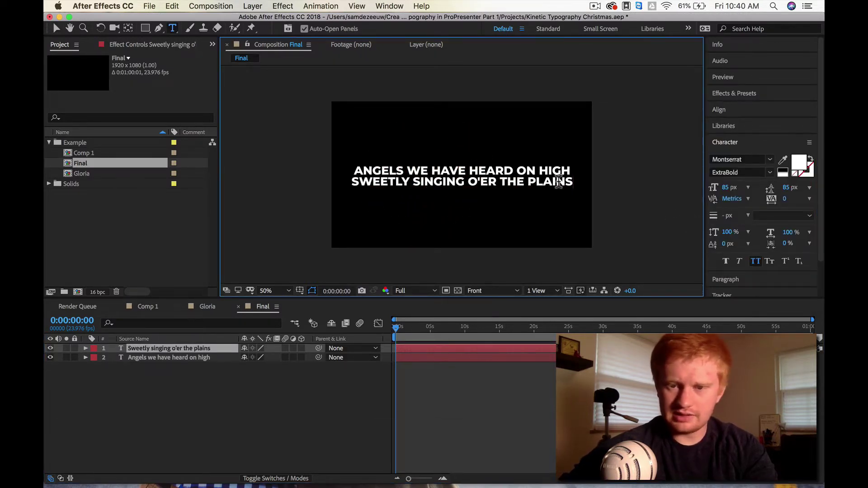
Step: Set the "Sweetly singing o'er the plains" text to the Regular font style at 88 px
key(super+a)
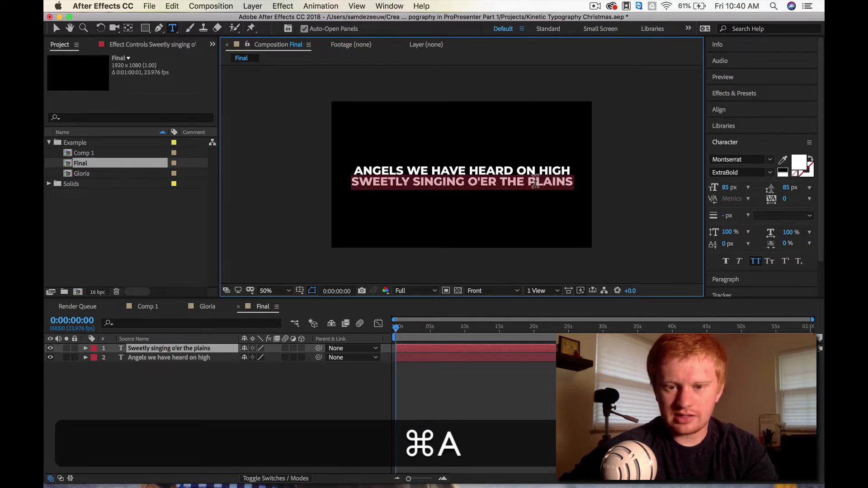
click(770, 173)
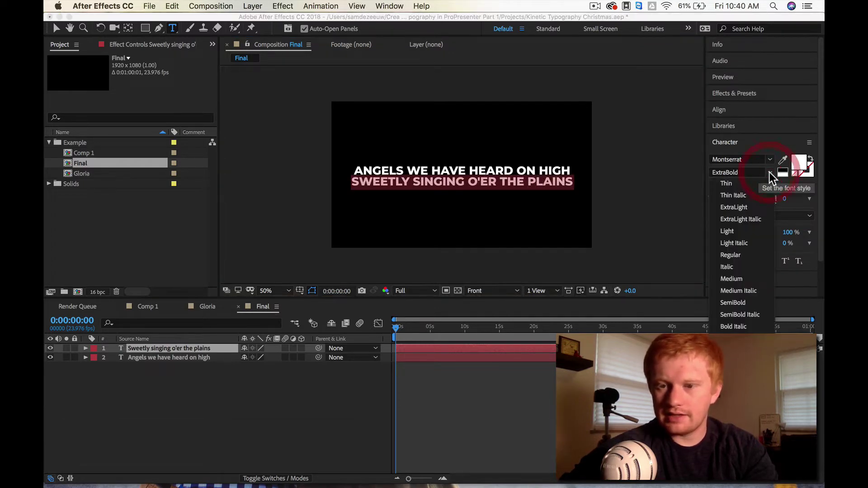
click(730, 255)
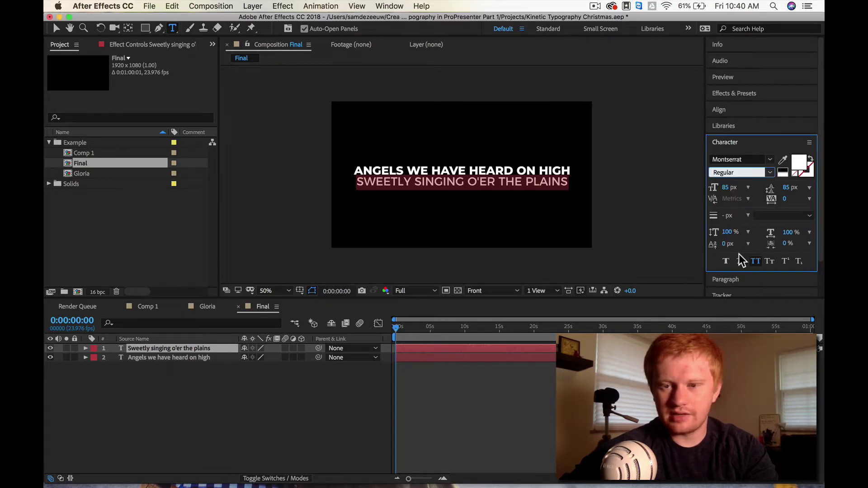
click(725, 187)
drag(728, 188, 729, 188)
click(57, 27)
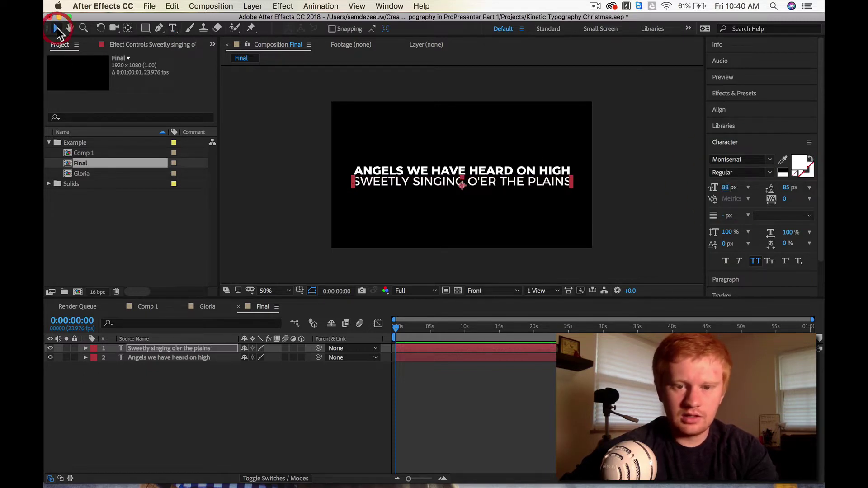
Step: Nudge the "Sweetly singing o'er the plains" line down slightly to leave a small gap beneath the upper line
key(Down)
key(Down)
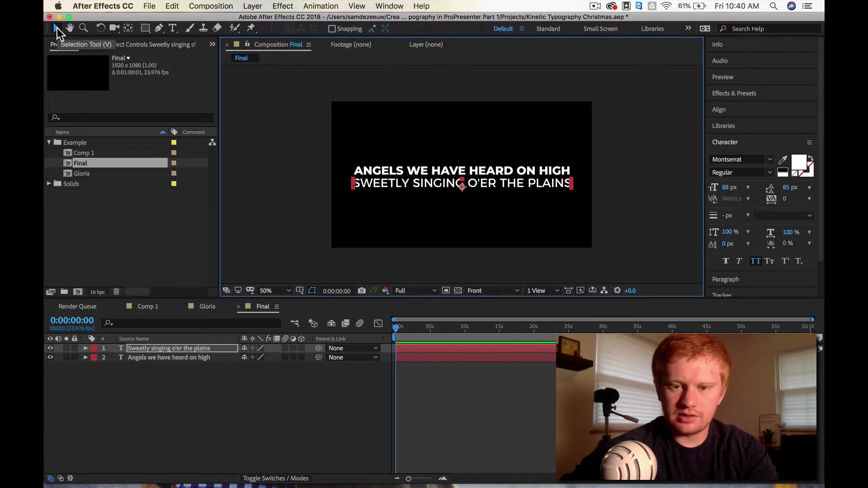
key(Down)
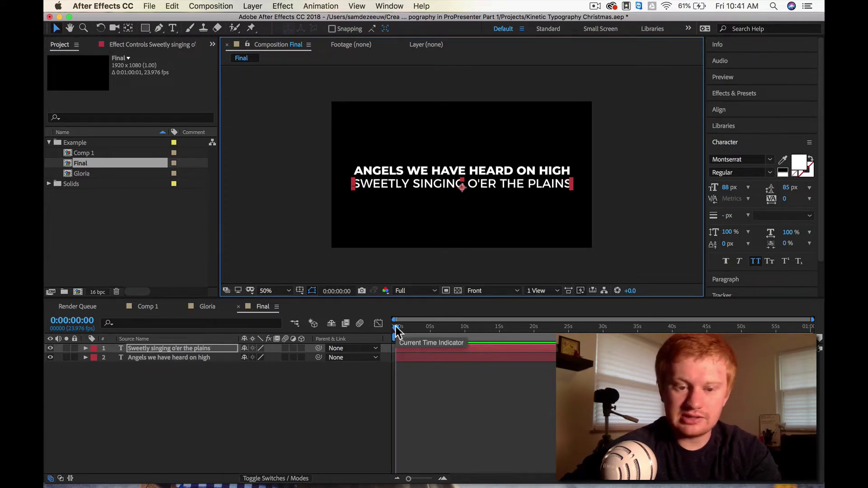
Step: Reveal Position and Opacity for both lyric layers and start keyframing all four properties at 0:00:00:00
shift+click(410, 358)
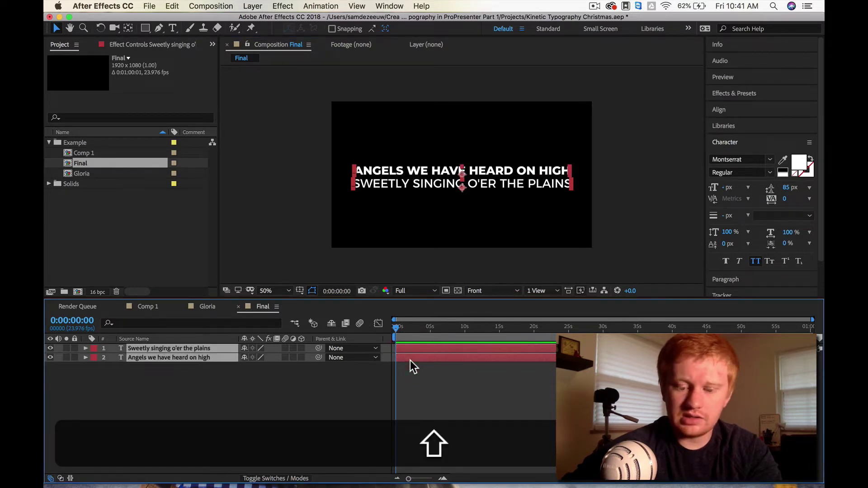
key(p)
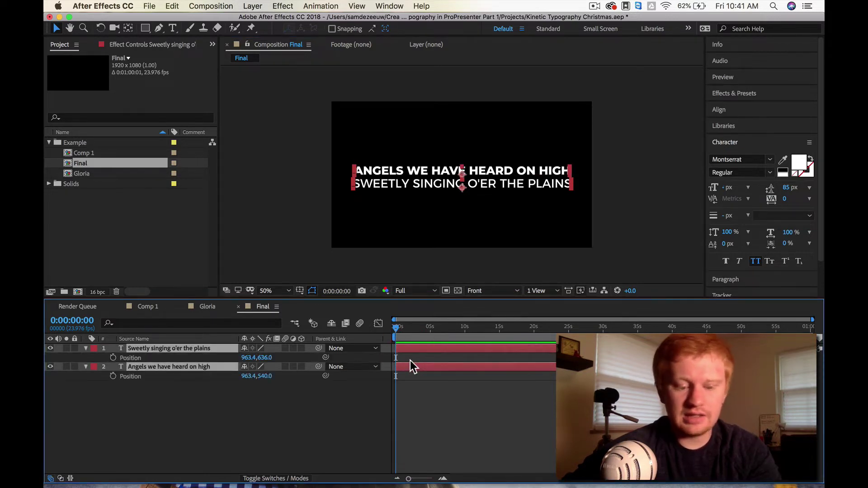
key(shift+t)
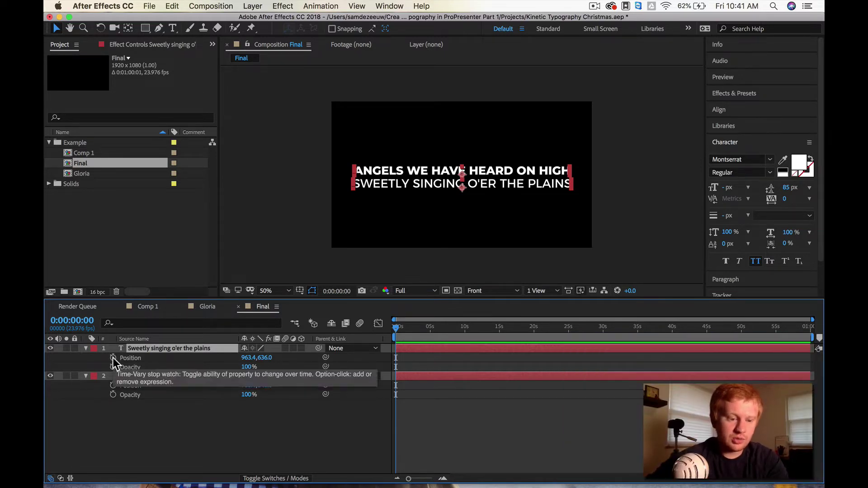
drag(113, 357, 111, 426)
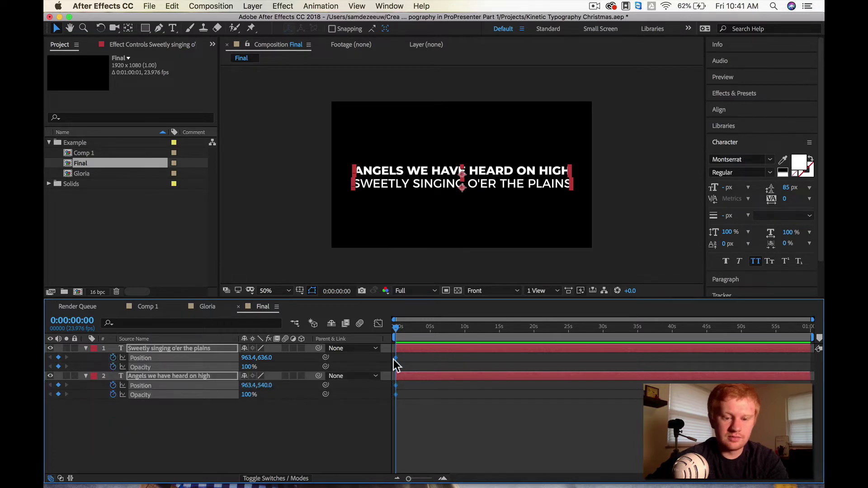
Step: Add a second set of Position and Opacity keyframes for both lyric layers at 0:00:00:15
alt+scroll(422, 391, up, 5)
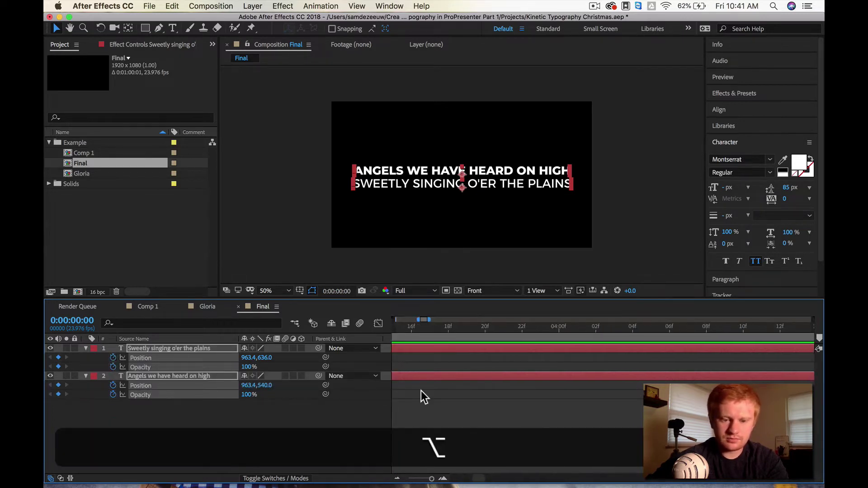
scroll(421, 391, left, 3)
click(422, 391)
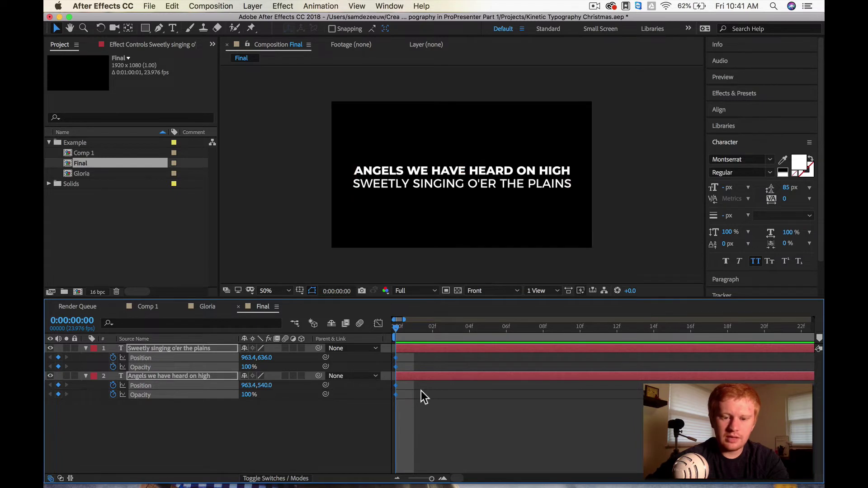
key(space)
alt+scroll(622, 376, down, 5)
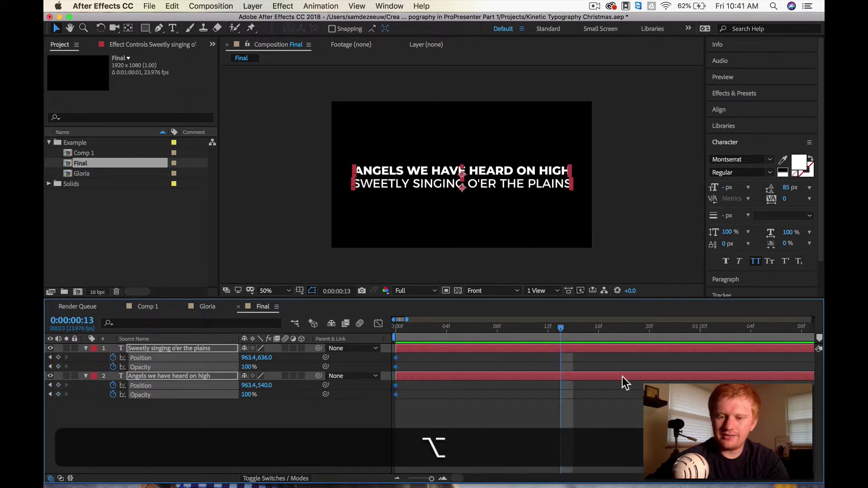
drag(517, 326, 527, 326)
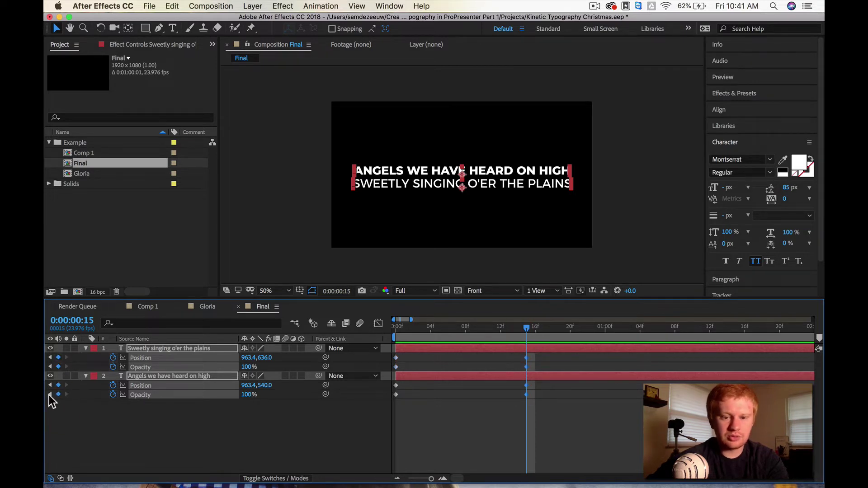
Step: At the first keyframe, shift the "Angels we have heard on high" line left to Position 715.4, 540.0
click(50, 395)
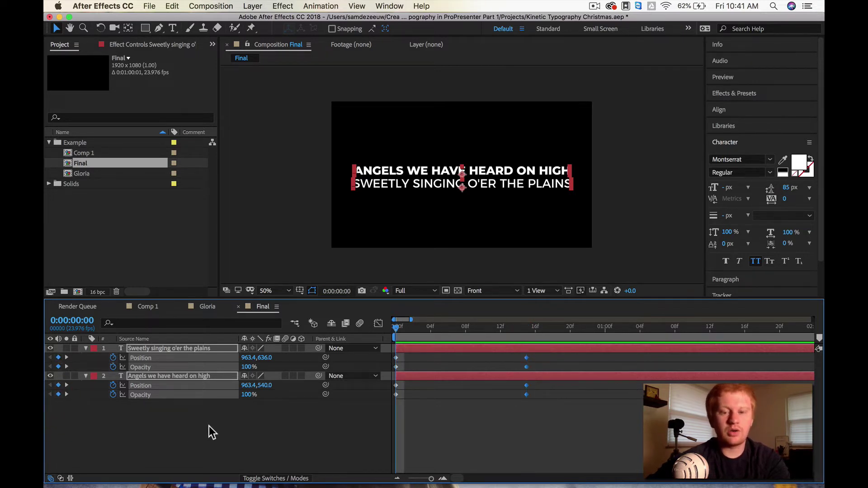
click(253, 422)
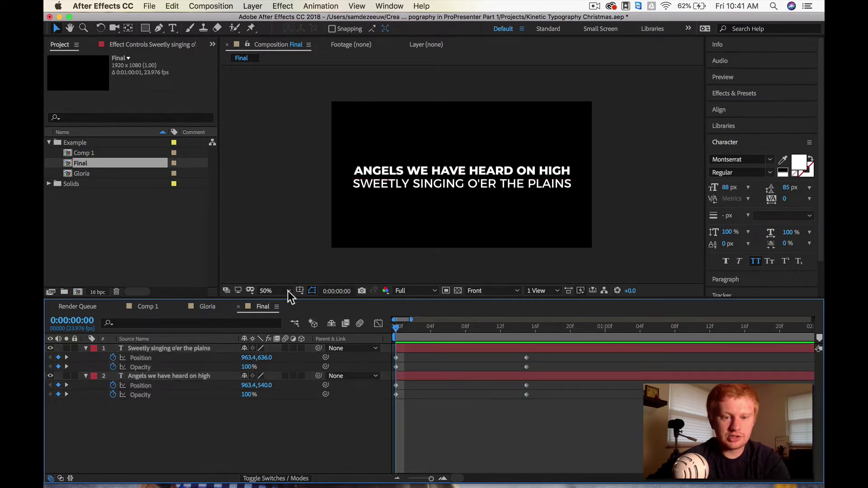
click(419, 172)
key(shift+Left)
key(shift+Left)
key(shift+Left)
key(shift+Left)
key(shift+Left)
key(shift+Left)
key(shift+Left)
key(shift+Left)
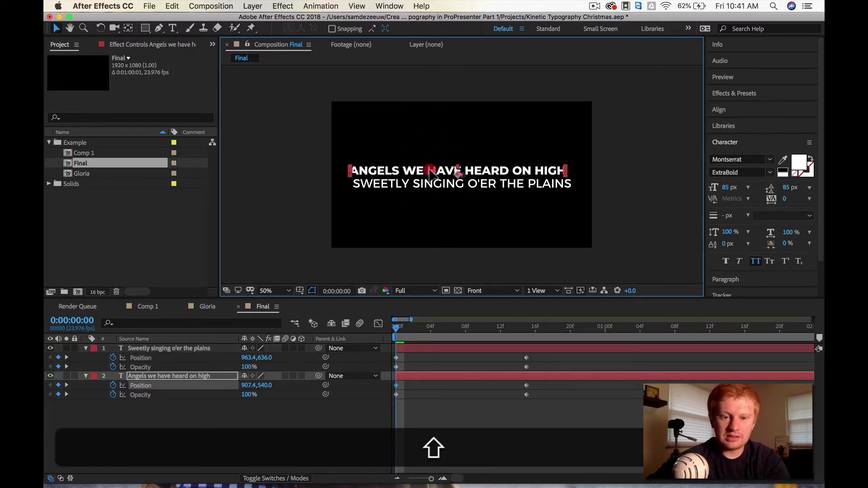
key(shift+Left)
key(shift+Left)
key(shift+Left)
key(shift+Left)
key(shift+Left)
Step: At the first keyframe, shift the "Sweetly singing o'er the plains" line right to Position 1215.4, 636.0
click(397, 185)
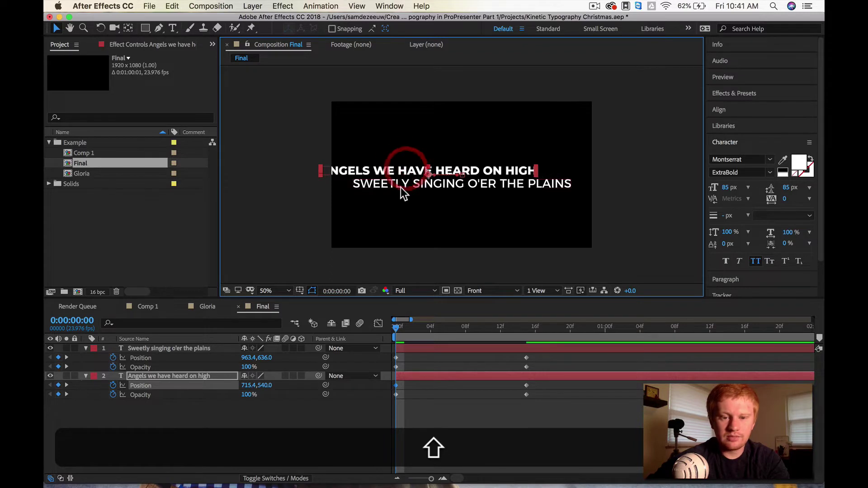
key(shift+Right)
key(shift+Right)
key(shift+Right)
key(shift+Right)
key(shift+Right)
key(shift+Right)
key(shift+Right)
key(shift+Right)
key(shift+Right)
key(shift+Right)
key(shift+Right)
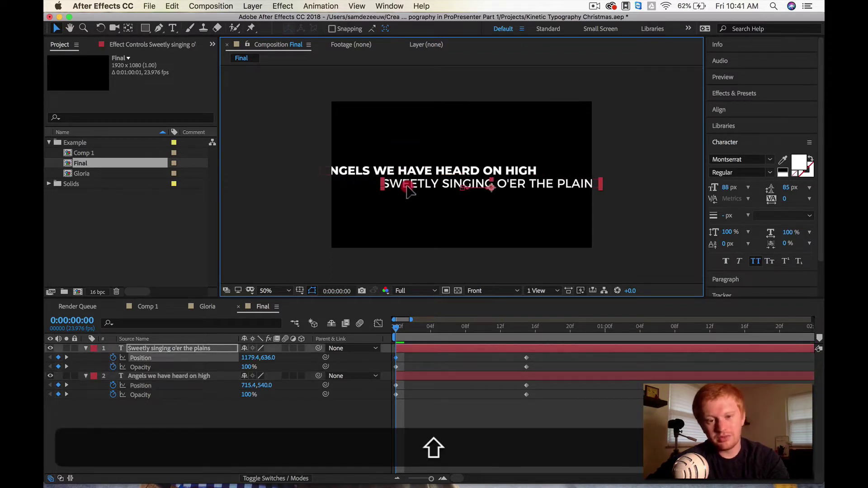
key(shift+Right)
key(Right)
key(Right)
key(Right)
key(Right)
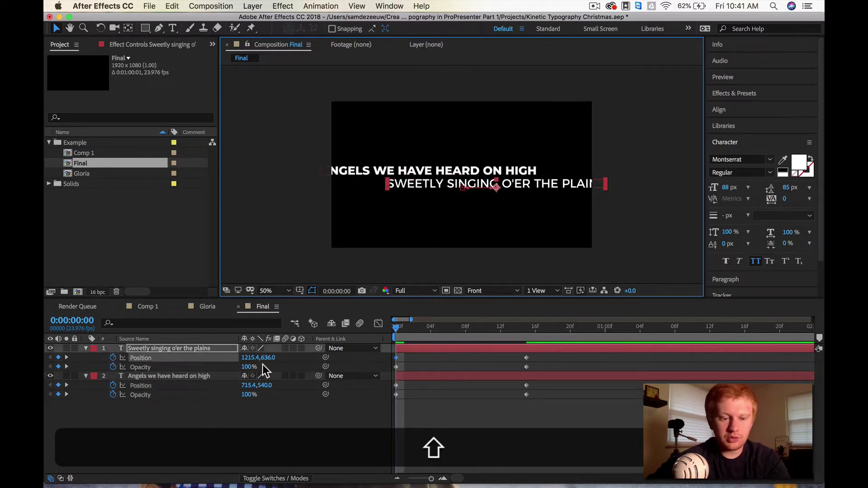
Step: Set the starting opacity to 6% for the "Sweetly singing" layer and 0% for the "Angels we have heard" layer
drag(250, 367, 91, 384)
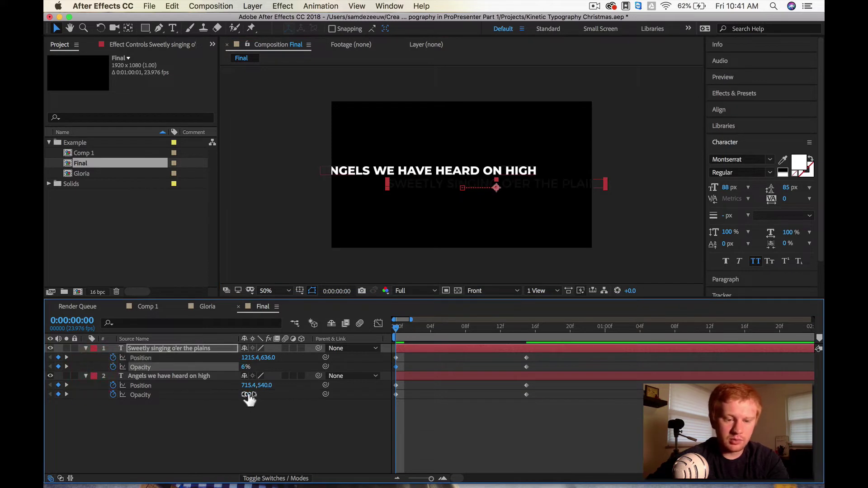
drag(249, 398, 169, 398)
Step: Preview the text entrance from the start and extend the end of the work area to about 0:00:01:13
click(571, 333)
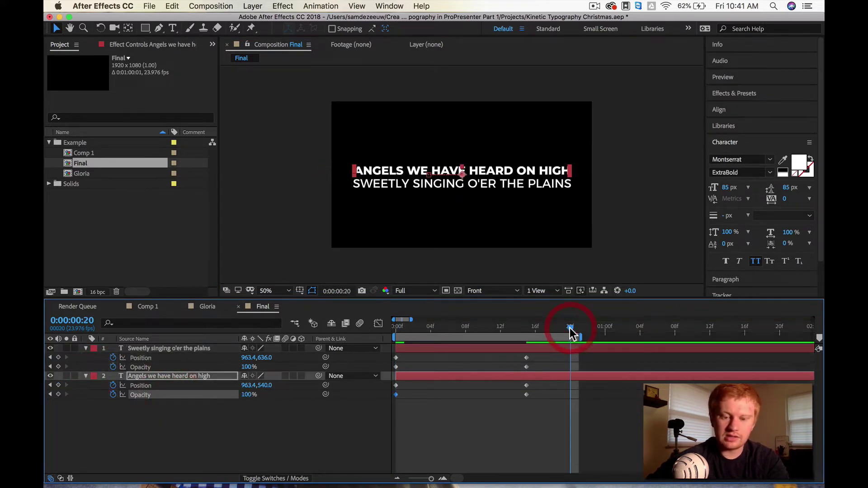
drag(424, 330, 356, 329)
key(space)
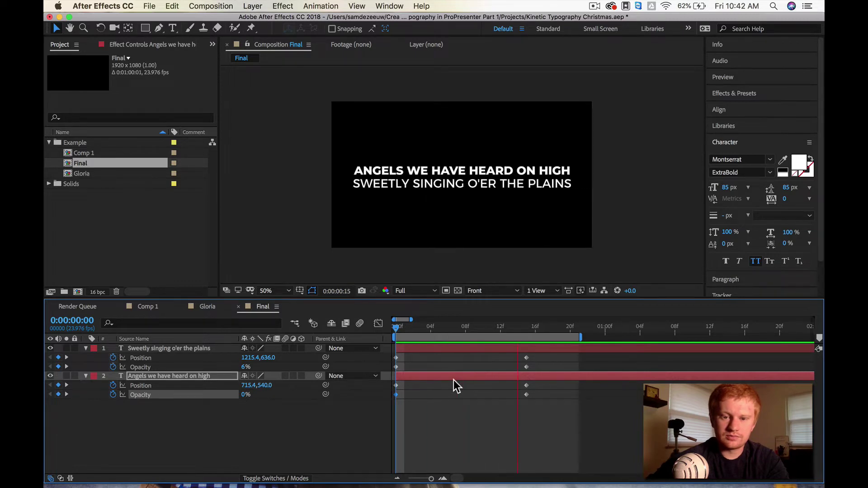
key(space)
drag(580, 337, 723, 338)
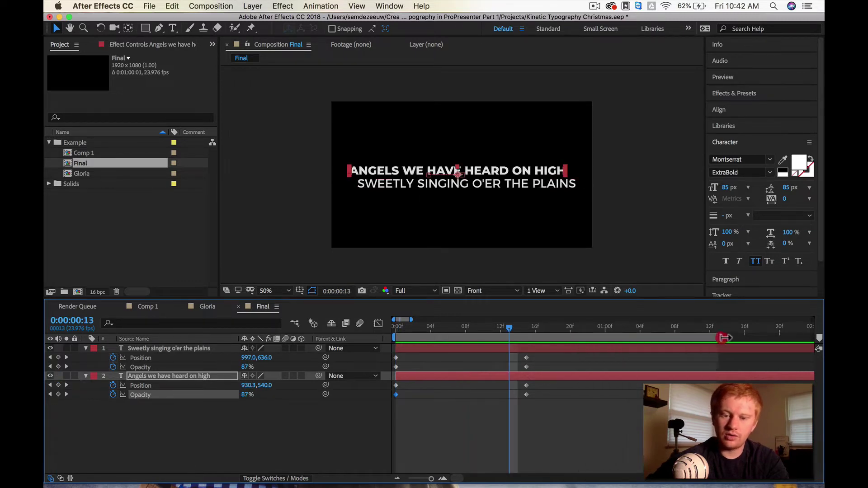
Step: Apply Easy Ease to the Position and Opacity keyframes of both lyric layers at 0:00:00:15
drag(544, 430, 518, 367)
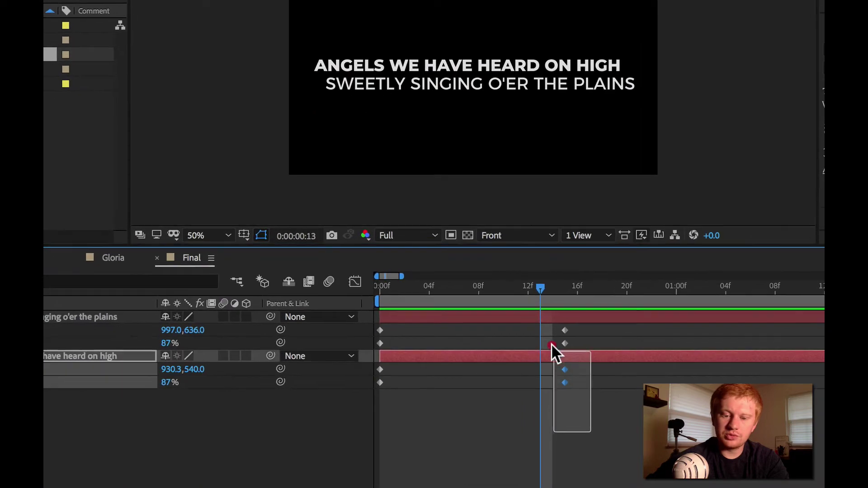
drag(551, 344, 546, 321)
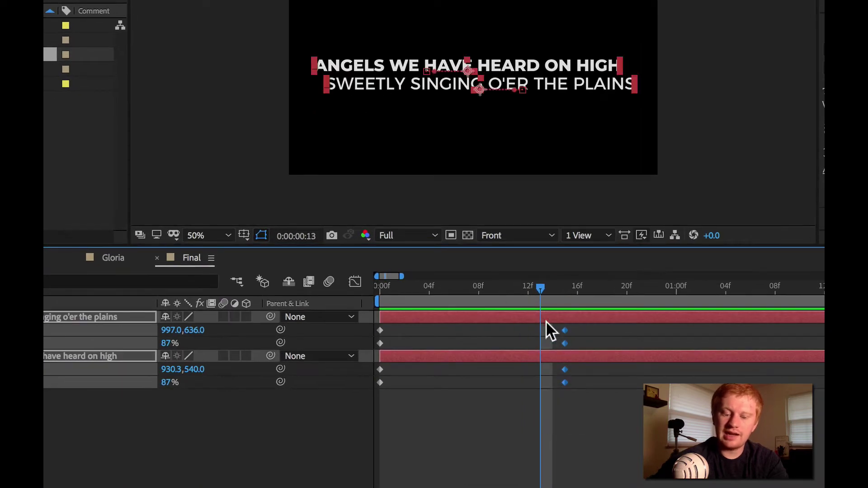
key(F9)
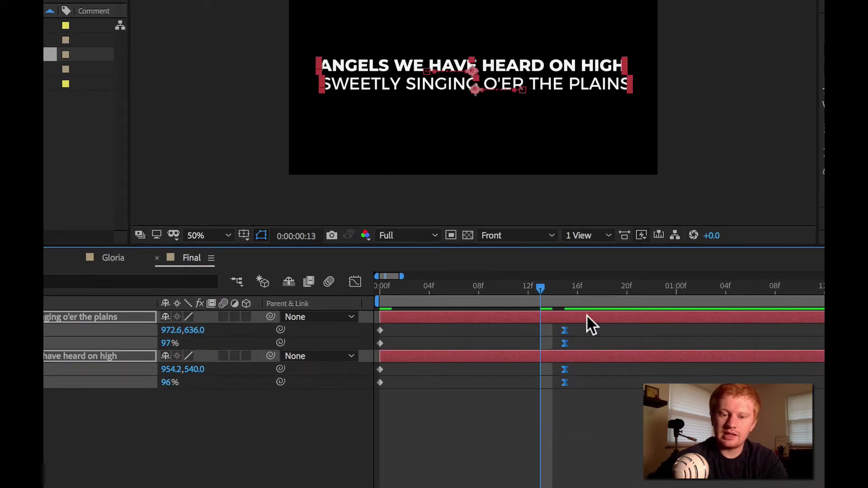
Step: Play back the eased entrance of both lyric lines from the start of the composition
mouse_move(540, 288)
mouse_down()
mouse_move(576, 294)
mouse_move(500, 302)
mouse_move(351, 292)
mouse_up()
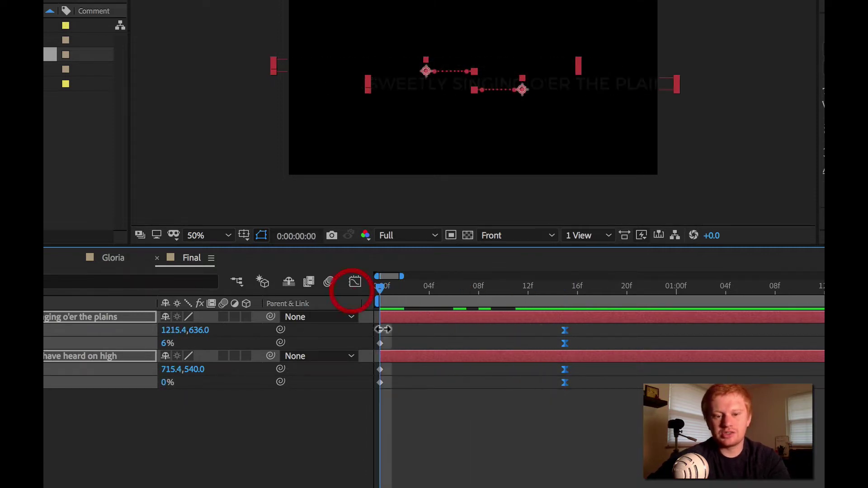
click(440, 391)
key(space)
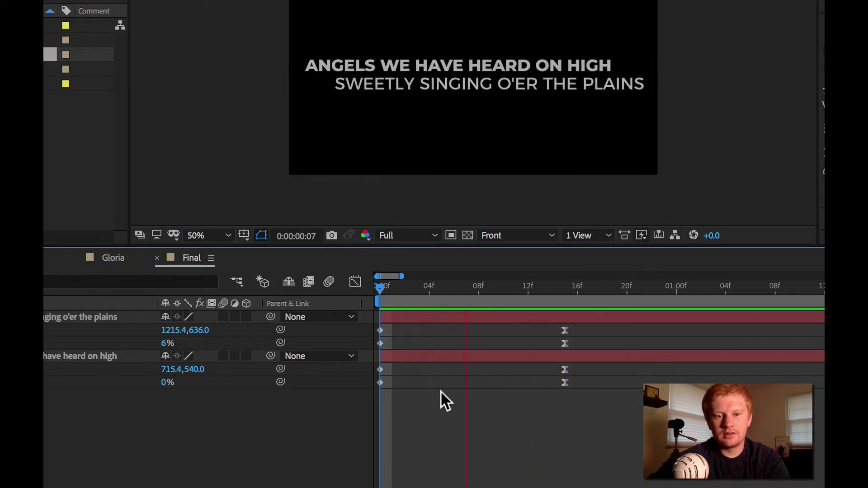
drag(504, 288, 455, 299)
key(space)
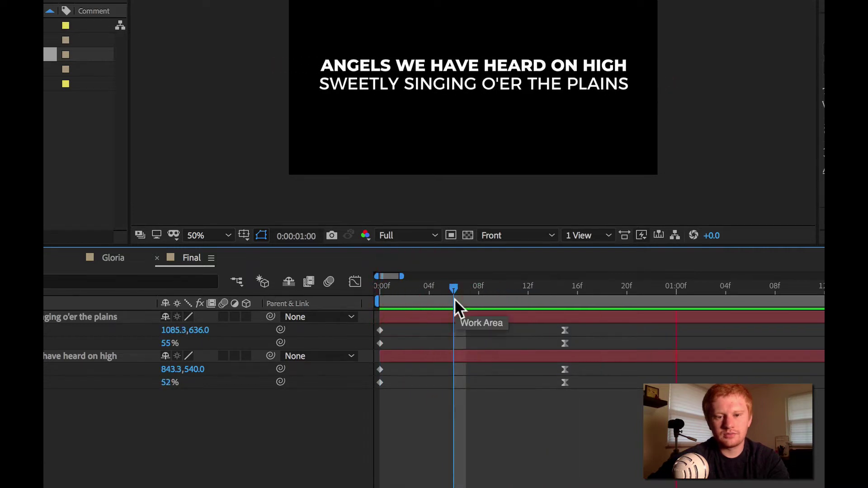
Step: Select the four eased keyframes at 0:00:00:15 and show their keyframe options, including Keyframe Assistant
drag(575, 397, 561, 326)
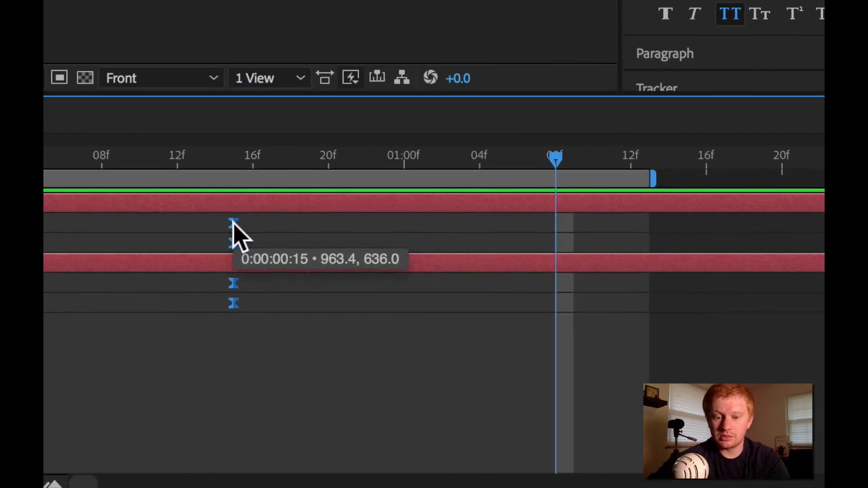
right_click(564, 330)
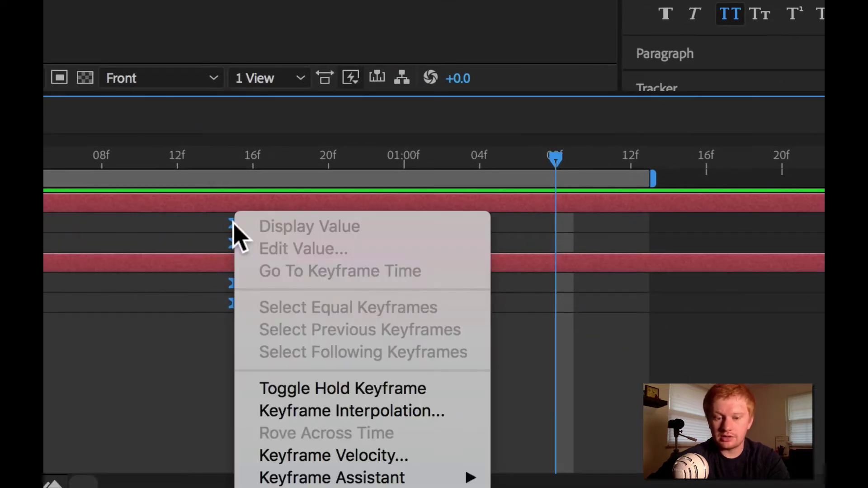
mouse_move(290, 483)
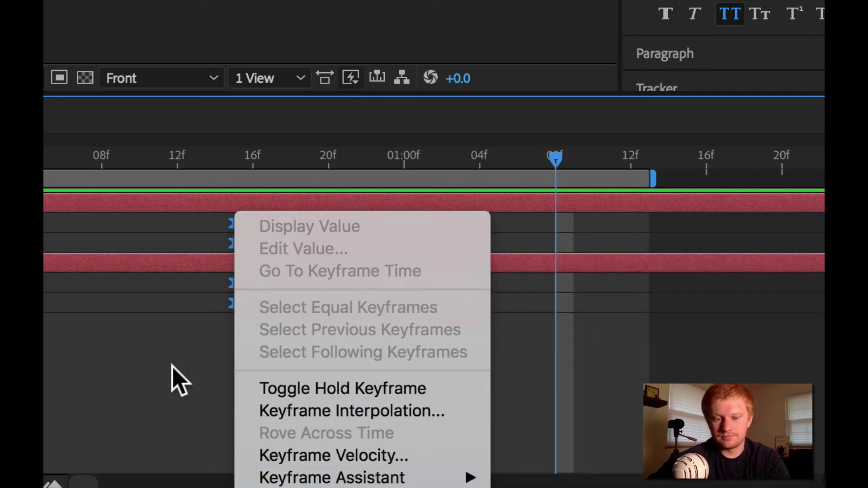
Step: Preview the finished example in Comp 1 for reference and return to the Final composition
key(space)
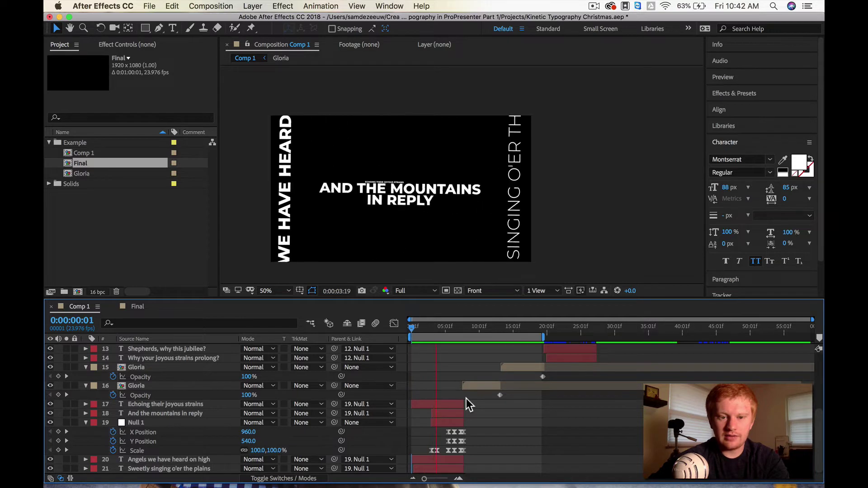
key(space)
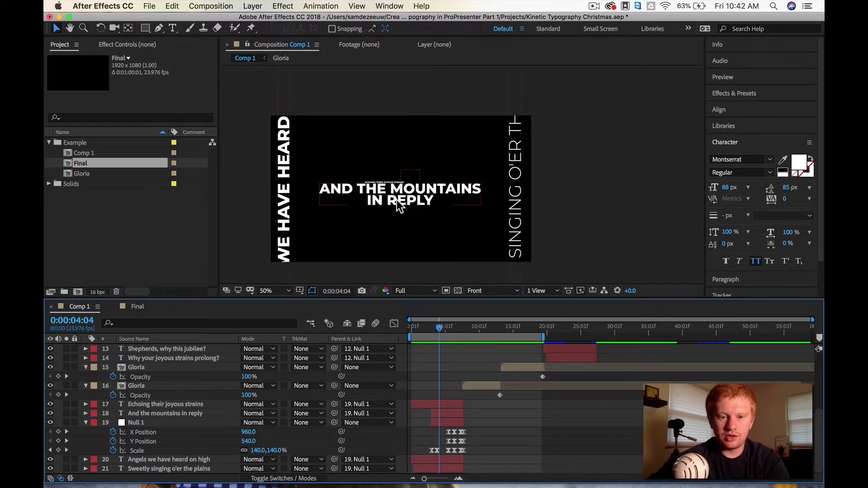
click(136, 306)
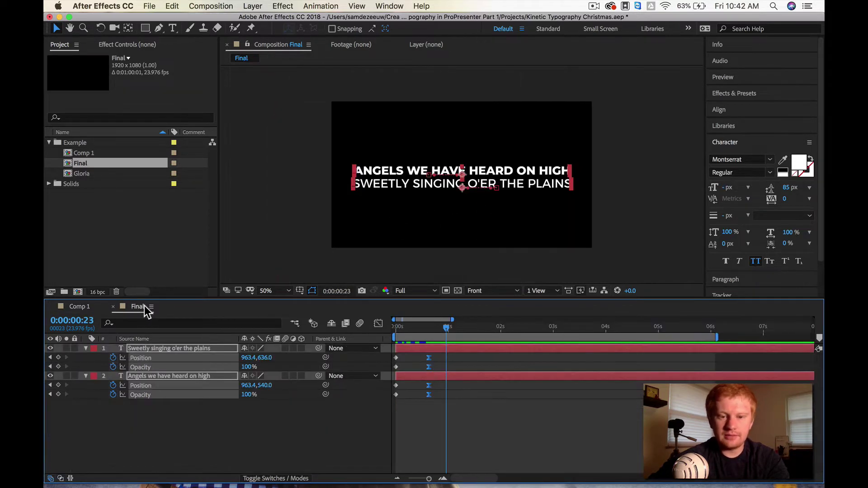
Step: Shift the "Sweetly singing o'er the plains" layer about 7 frames later in time and preview the staggered entrance
click(432, 412)
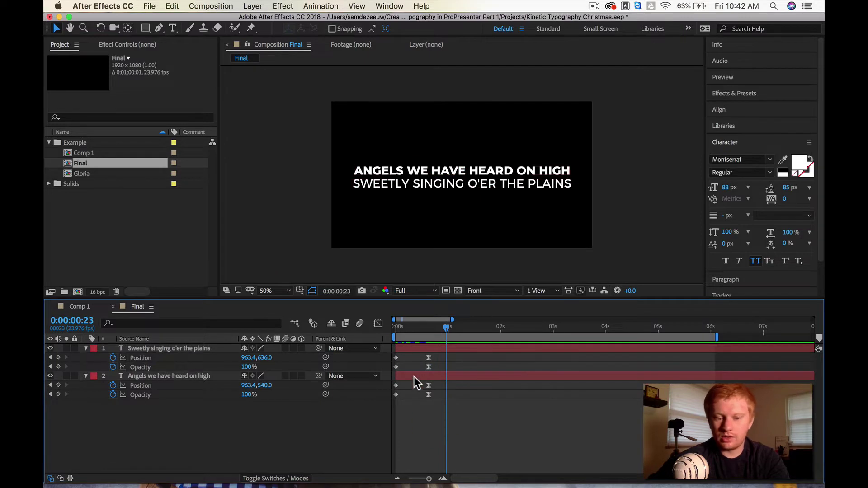
drag(413, 349, 420, 347)
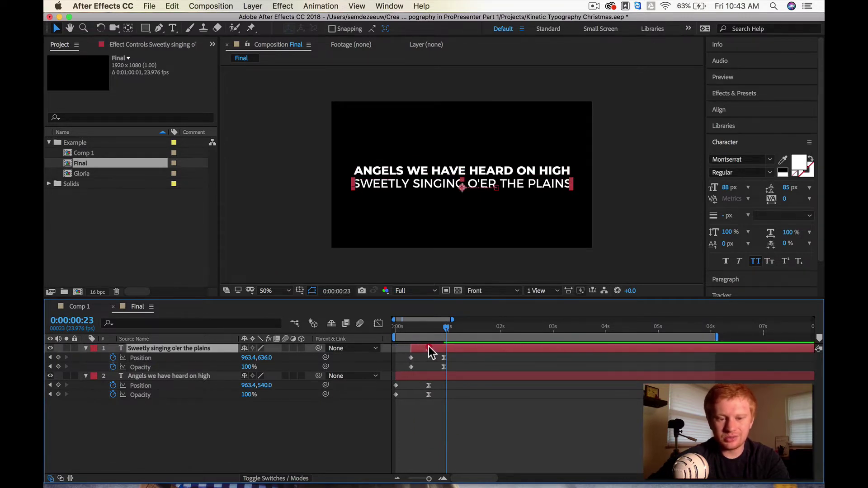
key(Home)
key(space)
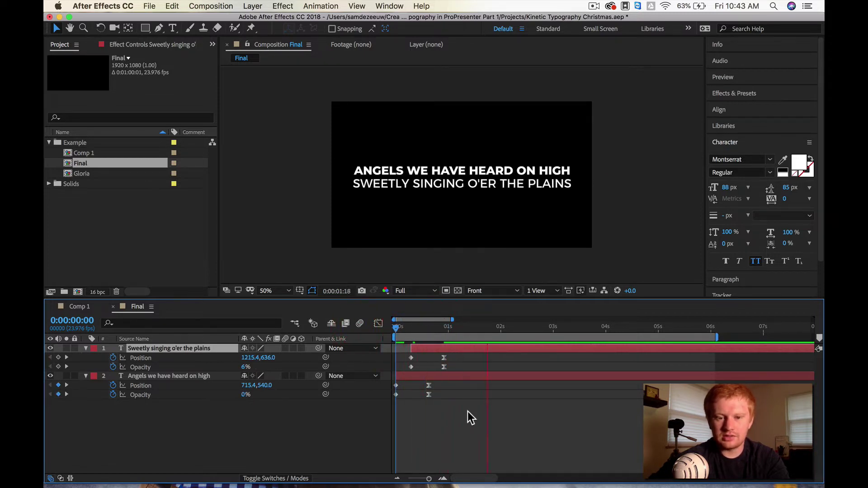
Step: Play back the staggered entrance of the two lyric lines from the start of the composition
key(space)
key(space)
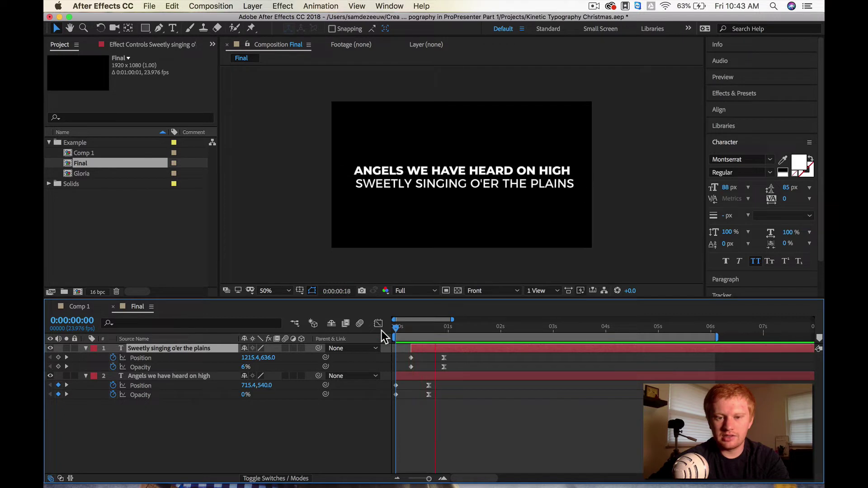
key(space)
click(443, 426)
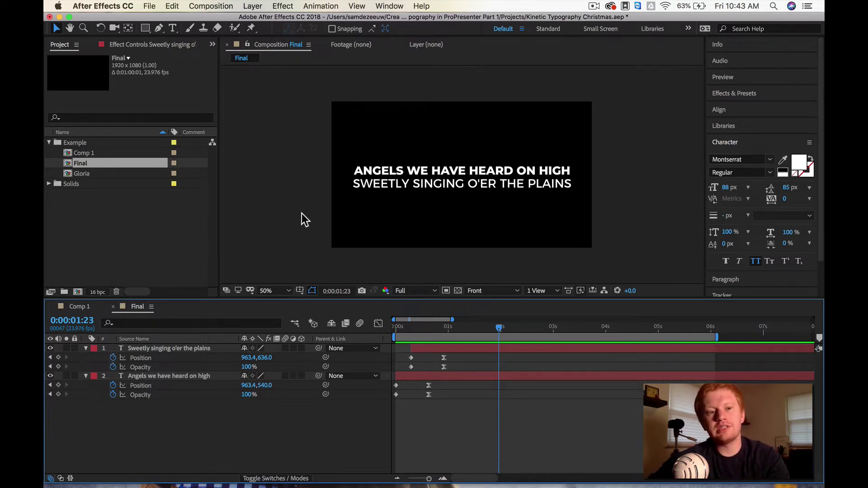
Step: Create a null object in the Final composition and parent both lyric text layers to it
click(266, 5)
mouse_move(260, 19)
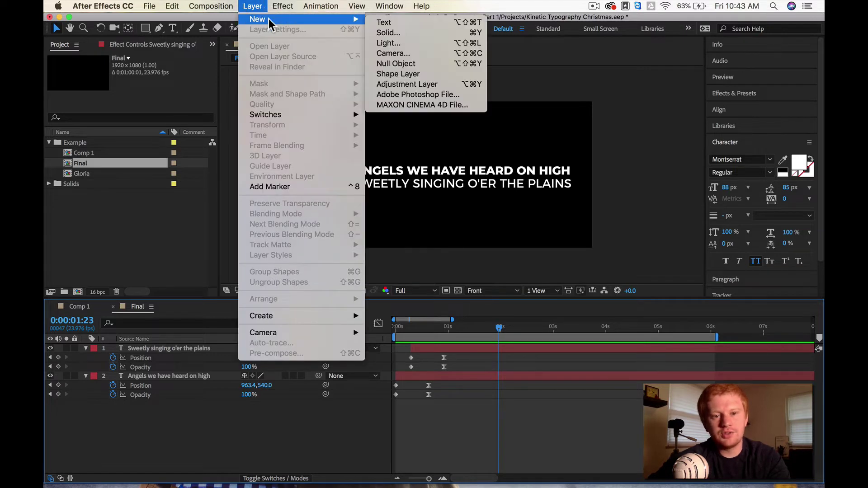
click(419, 63)
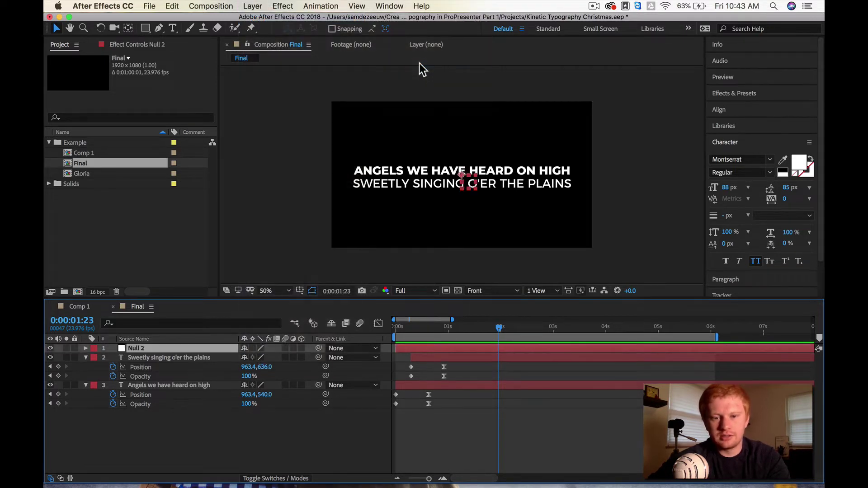
click(208, 361)
shift+click(200, 387)
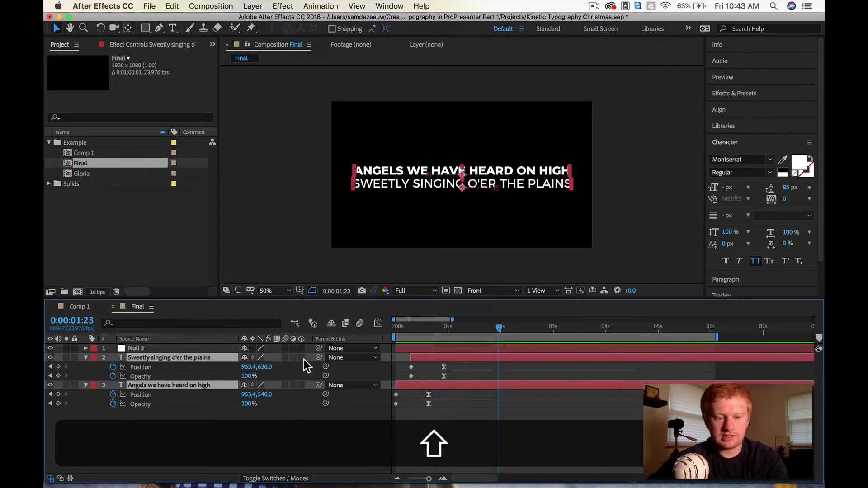
drag(315, 371, 169, 349)
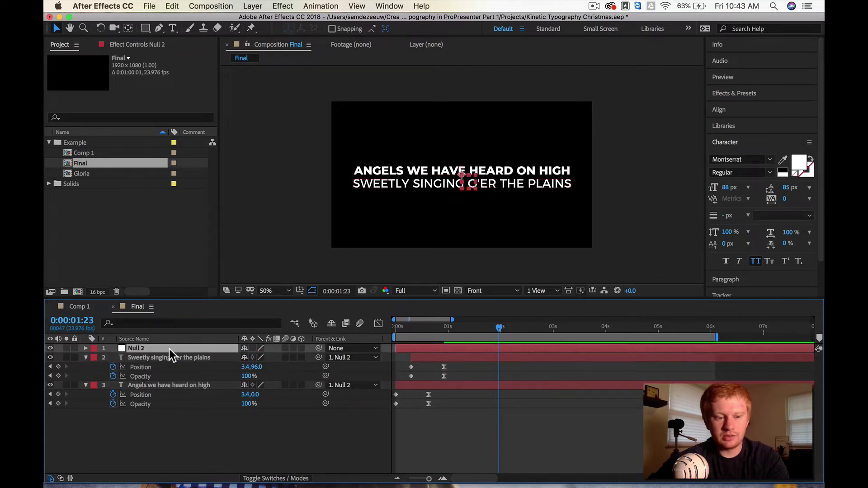
Step: Try rotating the null object with the Rotation tool to turn both parented lyric lines, and undo the rotation
click(100, 26)
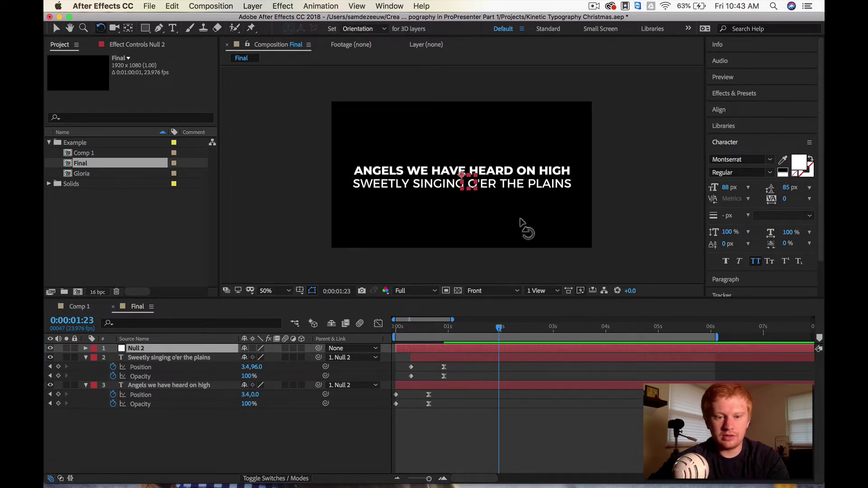
drag(476, 188, 532, 190)
key(v)
key(super+shift+z)
key(super+z)
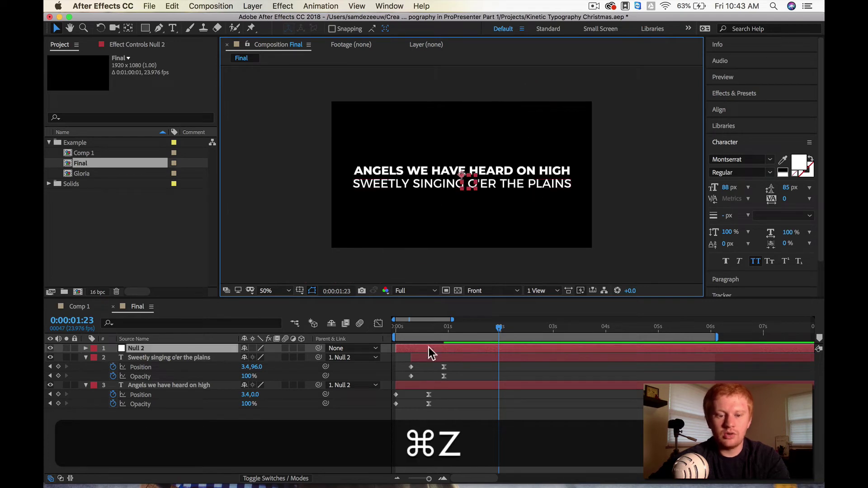
Step: Add a 0° Rotation keyframe to the null object at 0:00:01:16, after both lyric lines have entered
mouse_move(415, 327)
mouse_down()
mouse_move(398, 327)
mouse_move(443, 327)
mouse_move(402, 337)
mouse_up()
key(space)
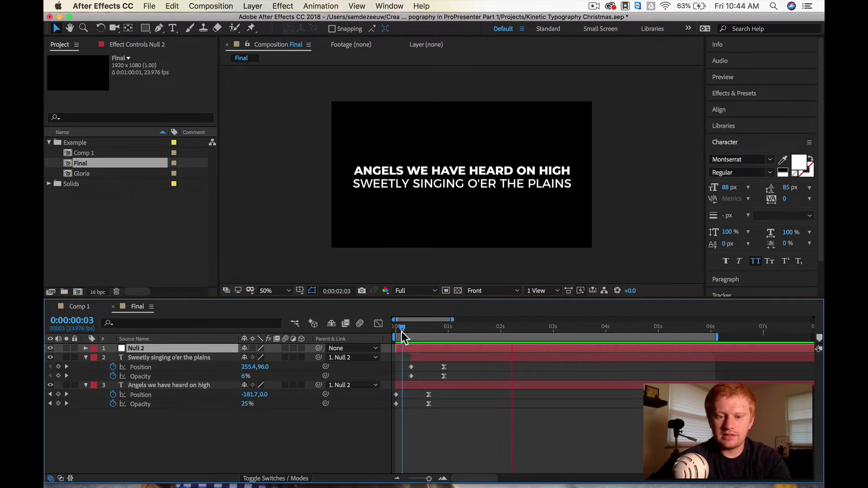
key(space)
drag(509, 329, 494, 330)
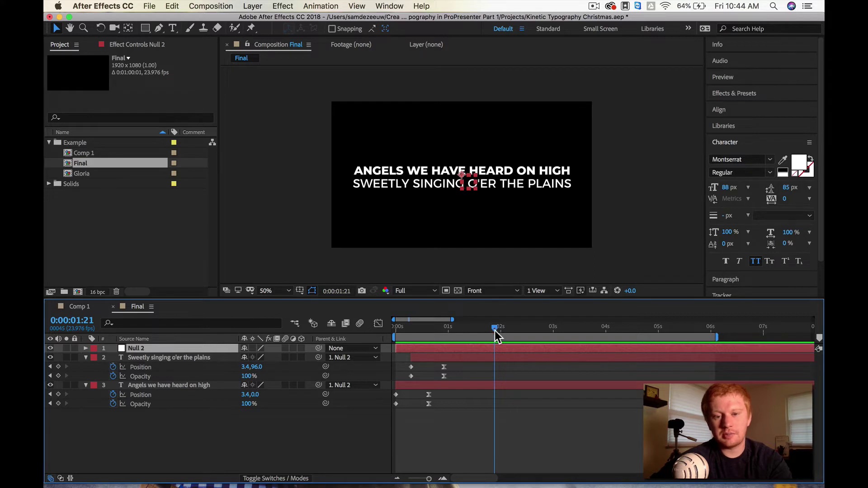
drag(495, 330, 480, 330)
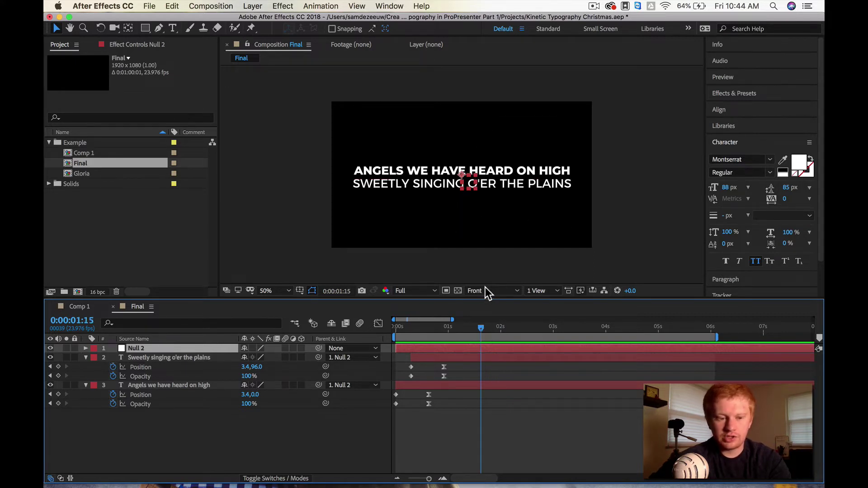
mouse_move(460, 332)
mouse_down()
mouse_move(437, 329)
mouse_move(477, 332)
mouse_up()
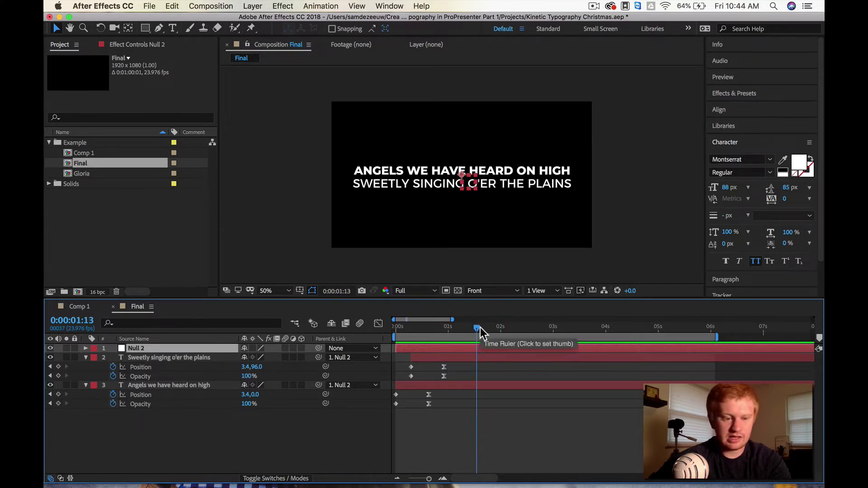
click(482, 330)
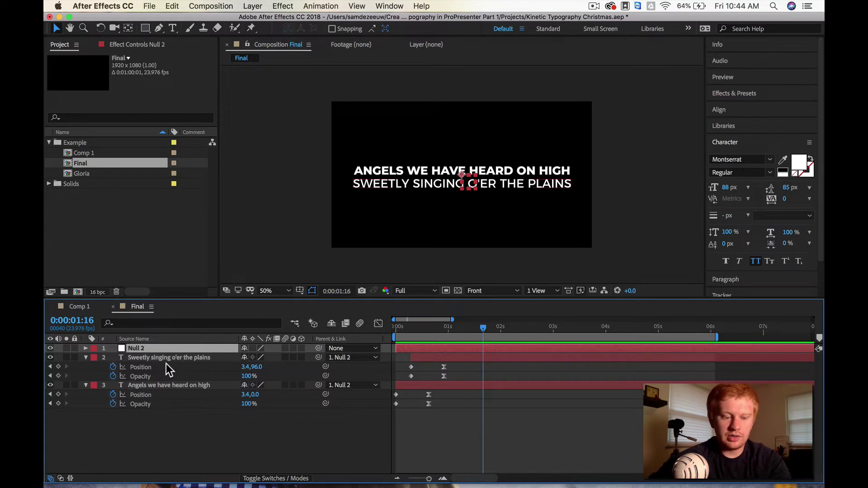
key(r)
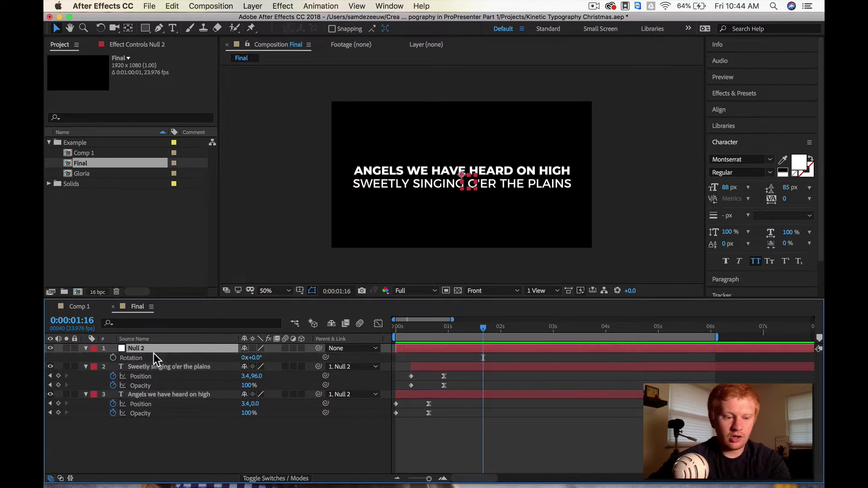
click(113, 358)
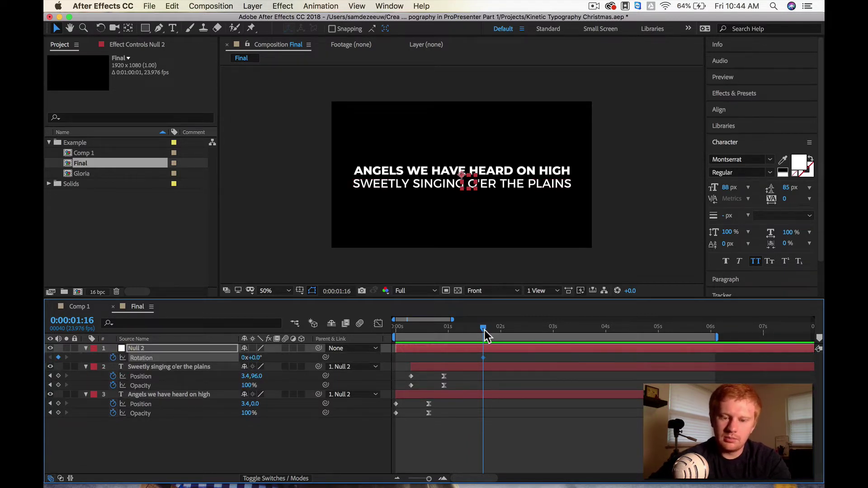
Step: Easy-ease the null object's first Rotation keyframe and set its rotation to 90° at 0:00:02:05
drag(484, 330, 511, 330)
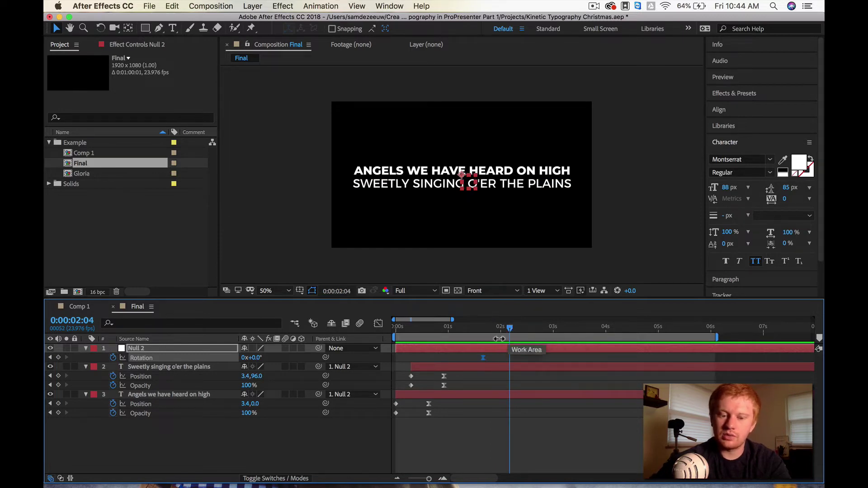
key(F9)
drag(511, 333, 513, 333)
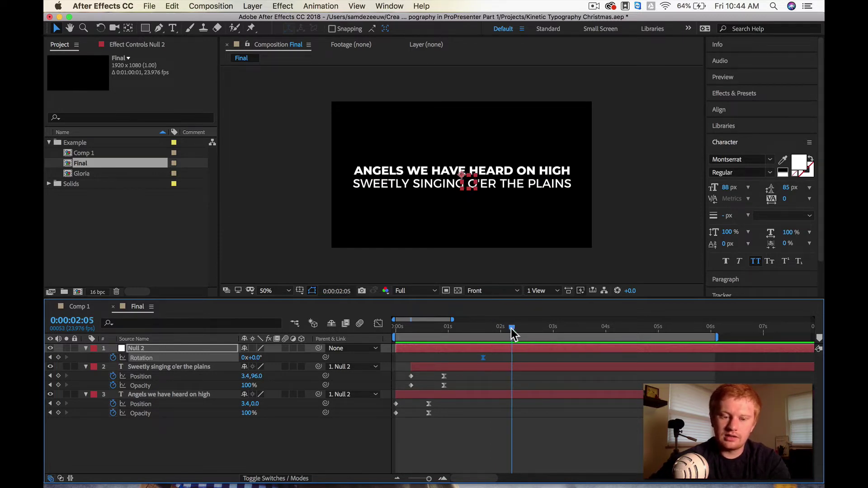
click(255, 357)
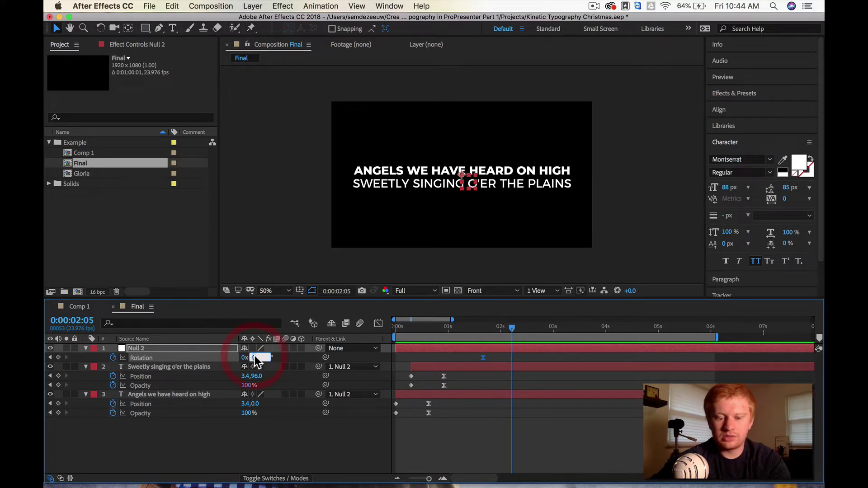
text(90)
key(Return)
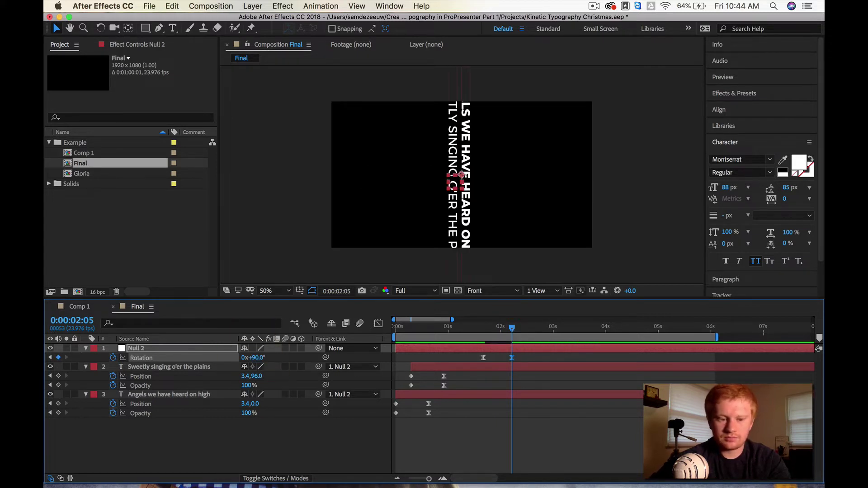
Step: Preview the 90° rotation of the lyric lines from just before its first keyframe
drag(497, 334, 481, 333)
key(space)
key(space)
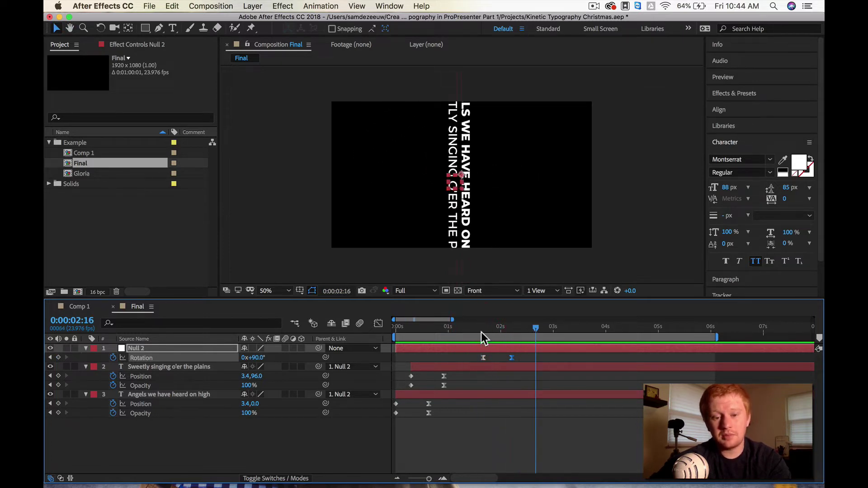
Step: Add Position keyframes to both lyric layers at 0:00:01:16 and 0:00:02:05, matching the null's rotation keyframes
mouse_move(479, 327)
mouse_down()
mouse_move(513, 330)
mouse_move(471, 334)
mouse_move(481, 332)
mouse_up()
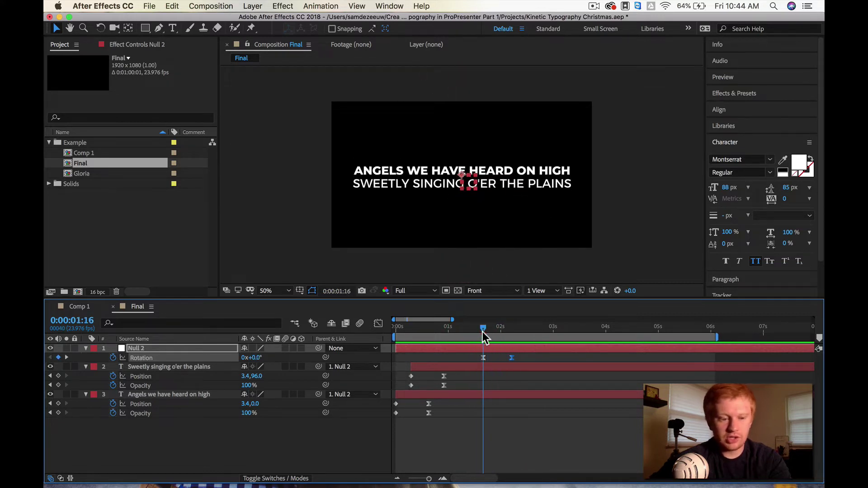
click(173, 367)
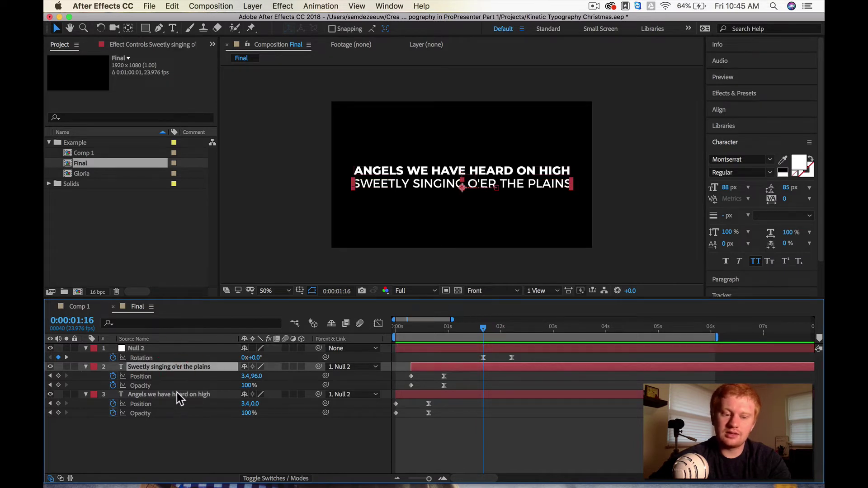
key(shift)
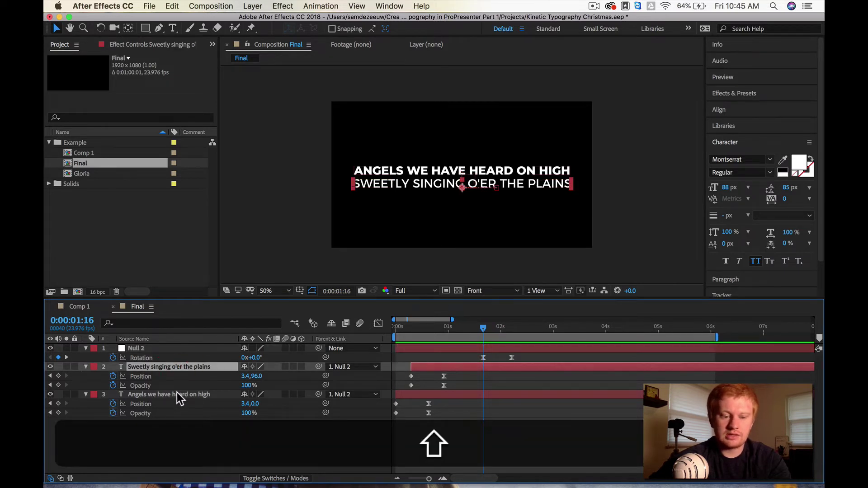
shift+click(177, 395)
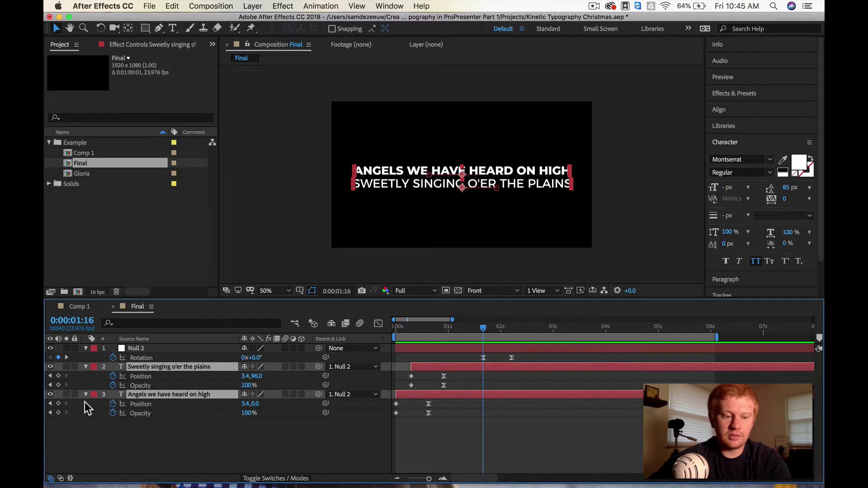
click(59, 403)
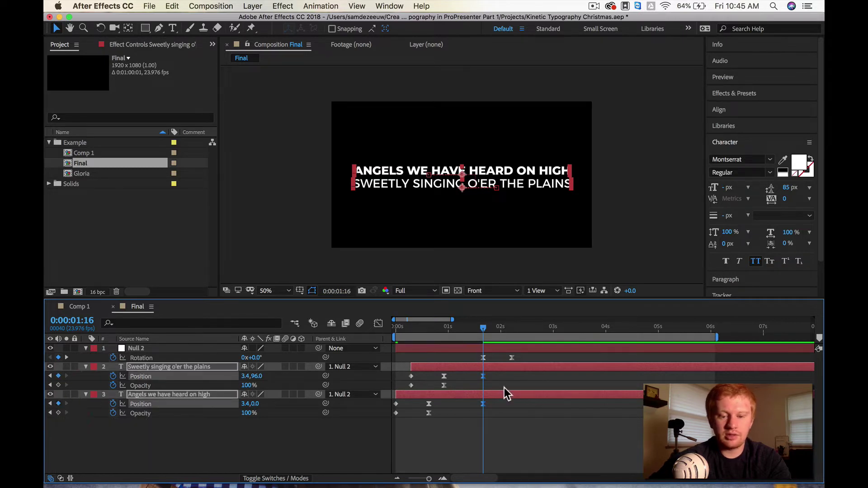
click(511, 328)
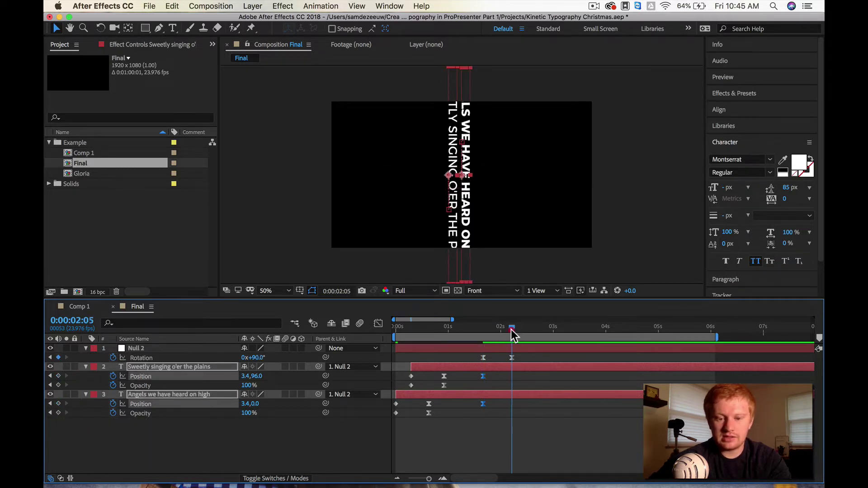
click(133, 435)
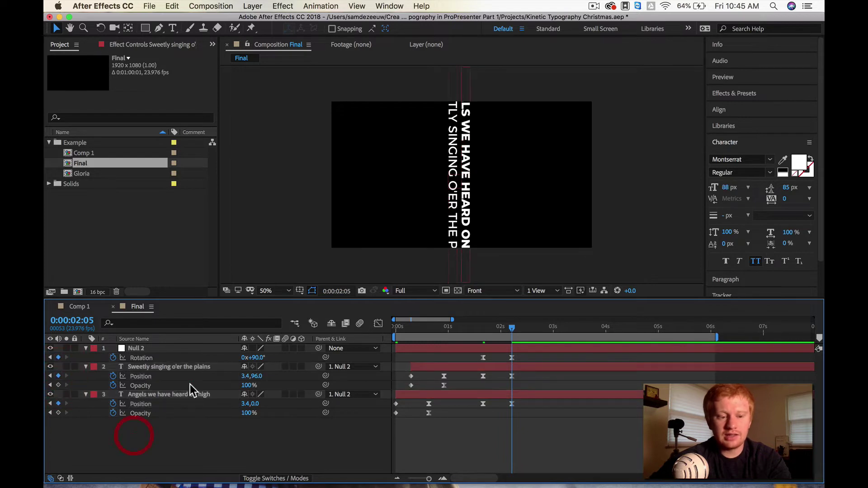
Step: At 0:00:02:05, move "Angels we have heard on high" to the frame's right edge (3.4, -812) and "Sweetly singing" to the left edge (3.4, 904)
click(178, 398)
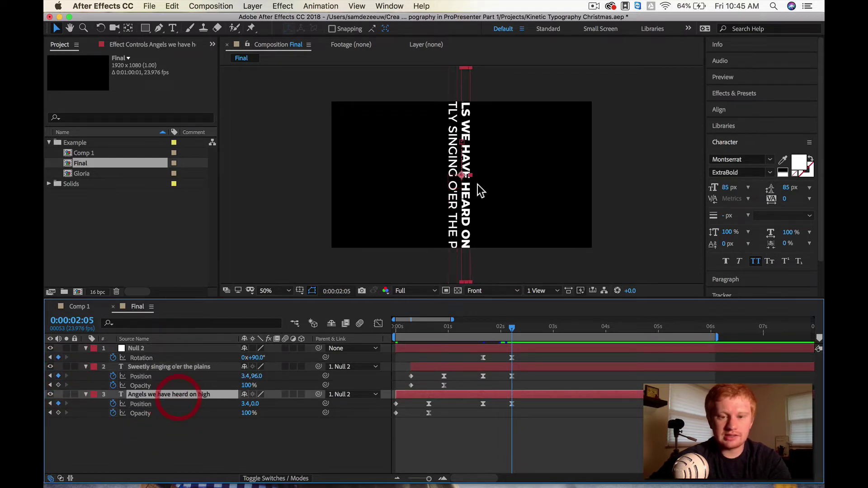
drag(468, 144, 579, 143)
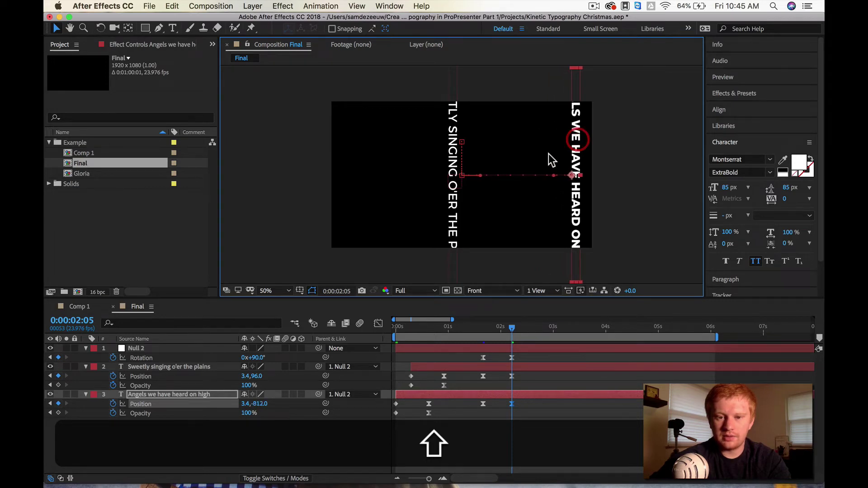
click(456, 133)
drag(456, 134, 341, 132)
Step: Scrub through the rotation from 0:00:01:14 to check how the lyric lines split apart to the frame edges
click(478, 332)
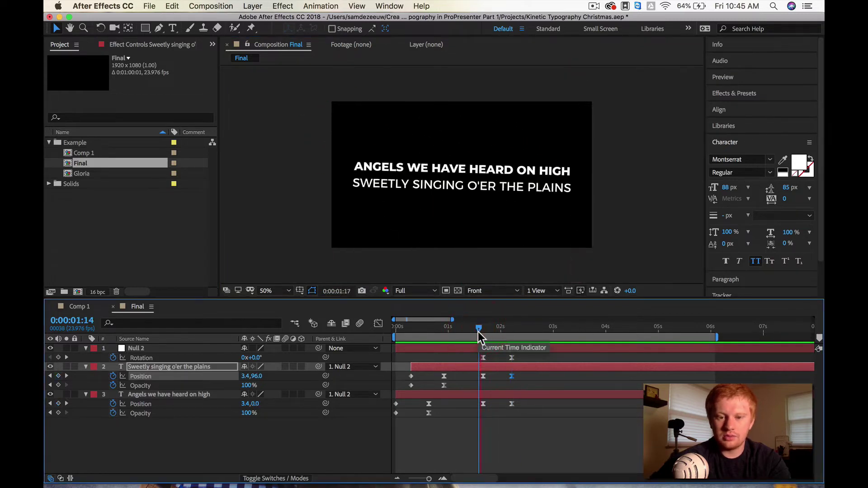
drag(478, 331, 516, 330)
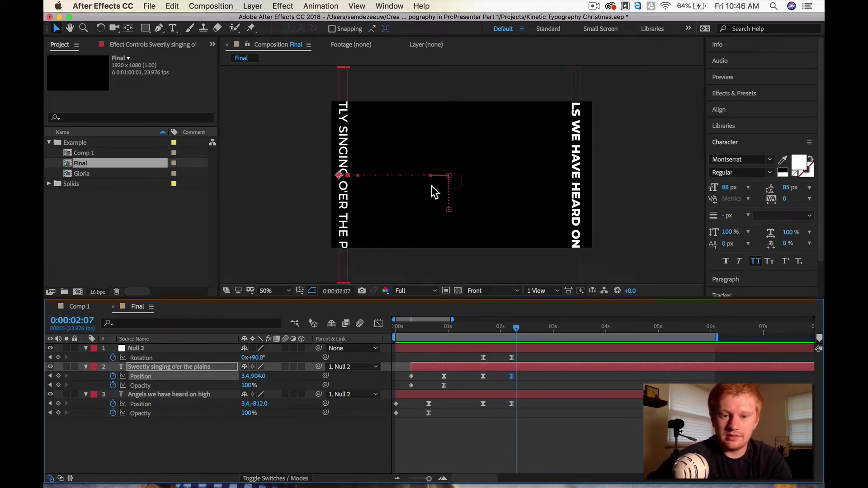
drag(516, 335, 514, 337)
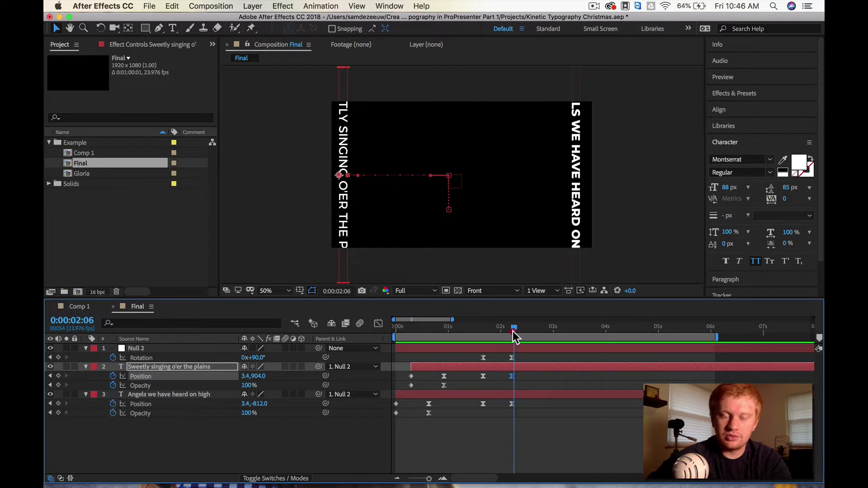
Step: At 0:00:02:07, add a text layer in the frame's centre reading "And the mountains in reply", copied from the lyrics page in Chrome
click(527, 430)
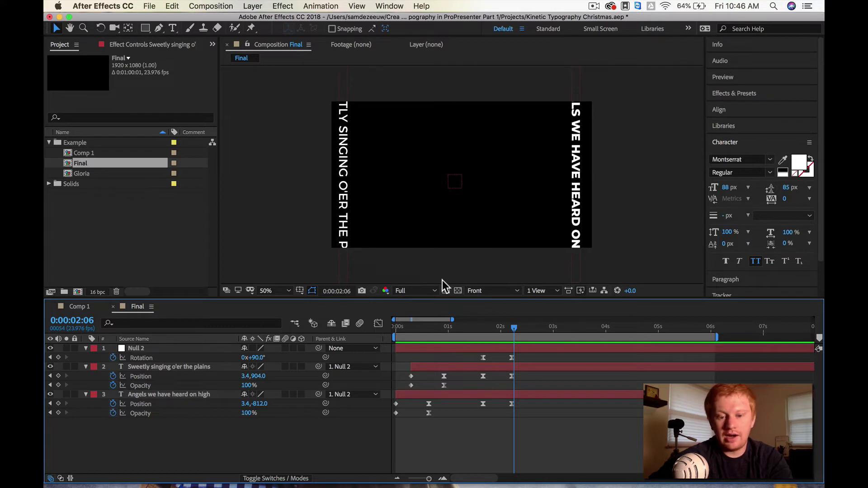
mouse_move(508, 327)
mouse_down()
mouse_move(493, 330)
mouse_move(515, 332)
mouse_up()
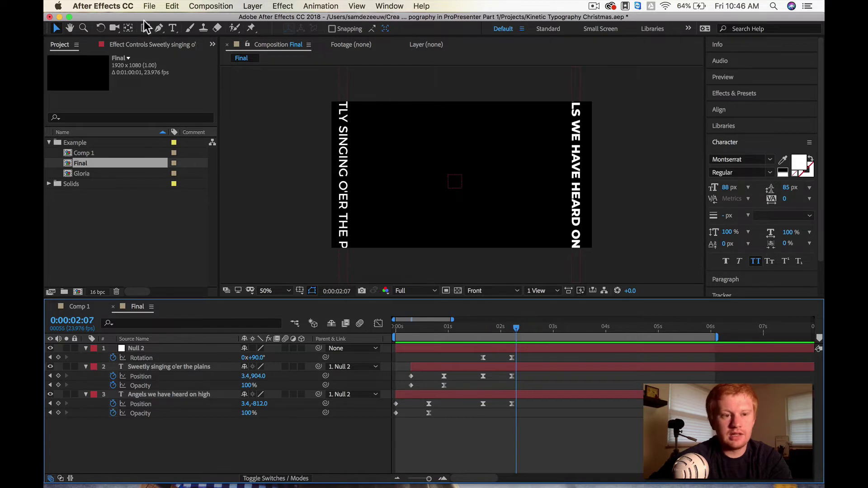
click(174, 29)
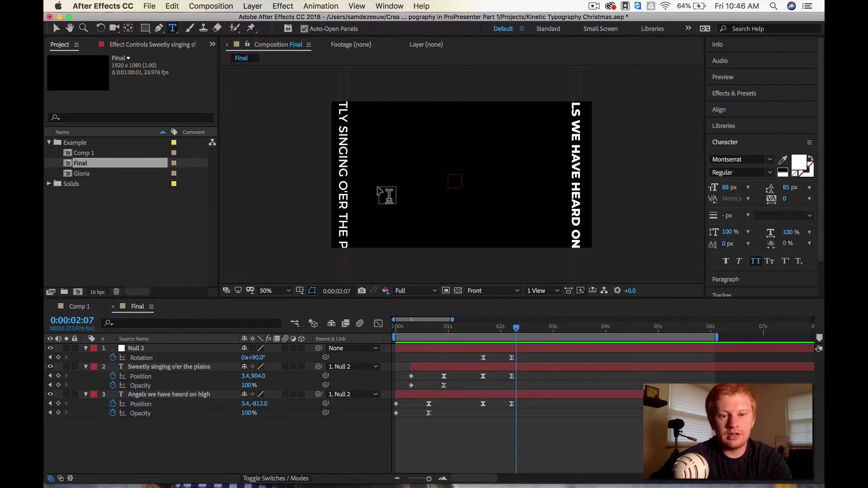
key(super+Tab)
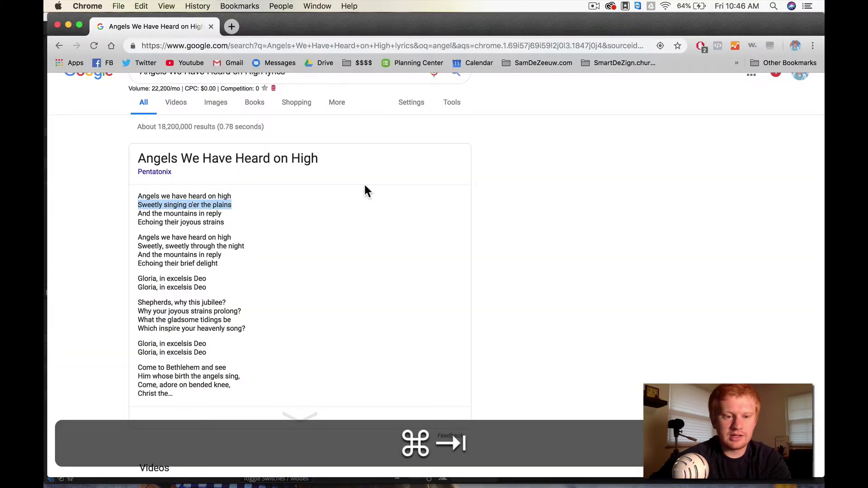
drag(140, 214, 220, 213)
key(super+c)
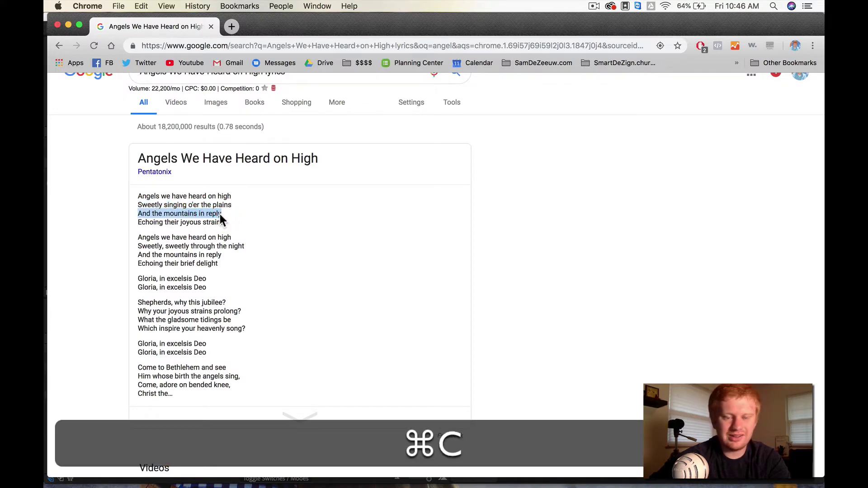
key(super+Tab)
click(452, 180)
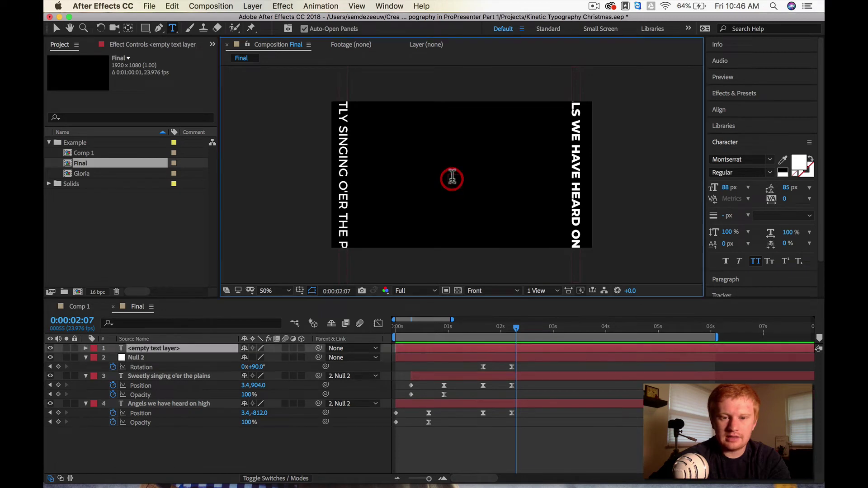
key(super+v)
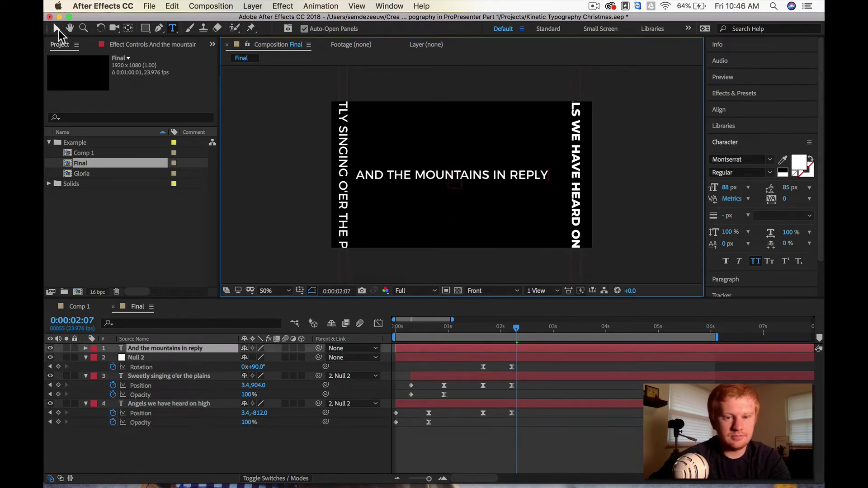
Step: Break the new lyric into two lines, with "in reply" on the second line
click(56, 28)
double_click(490, 177)
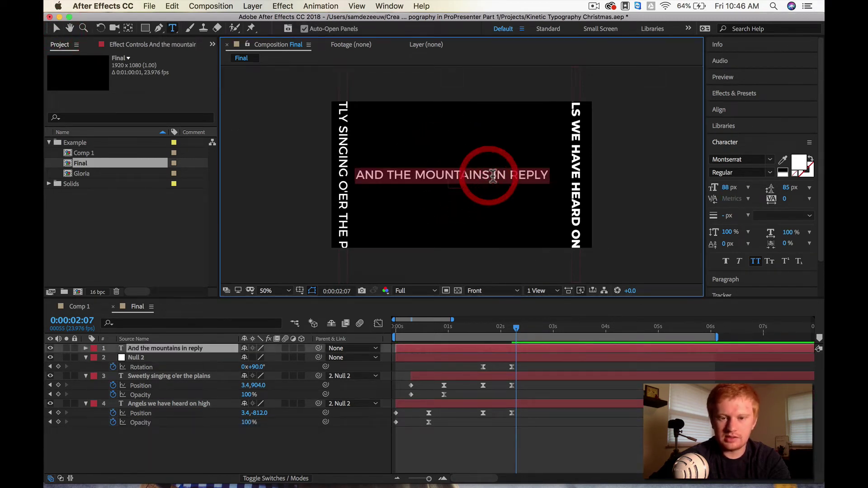
click(493, 175)
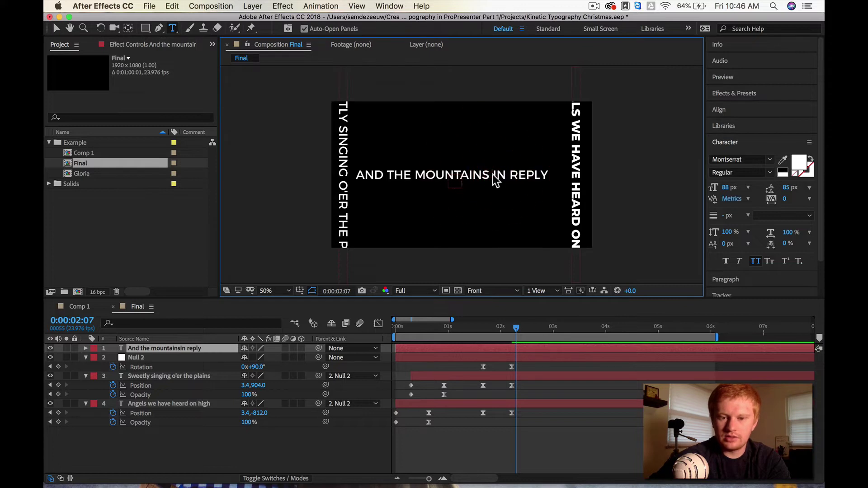
key(Return)
click(56, 28)
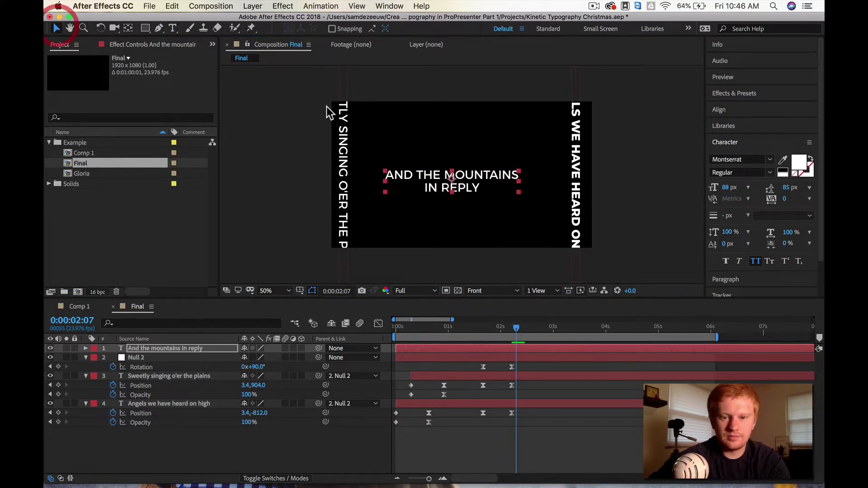
Step: Style "And the mountains in reply" as Montserrat ExtraBold, 124 px in size with 114 px leading, keeping it in the frame's centre
click(770, 172)
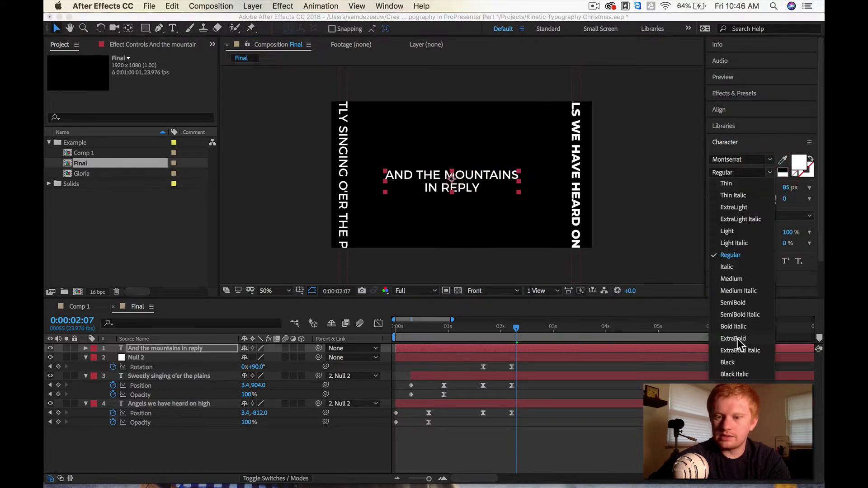
click(736, 339)
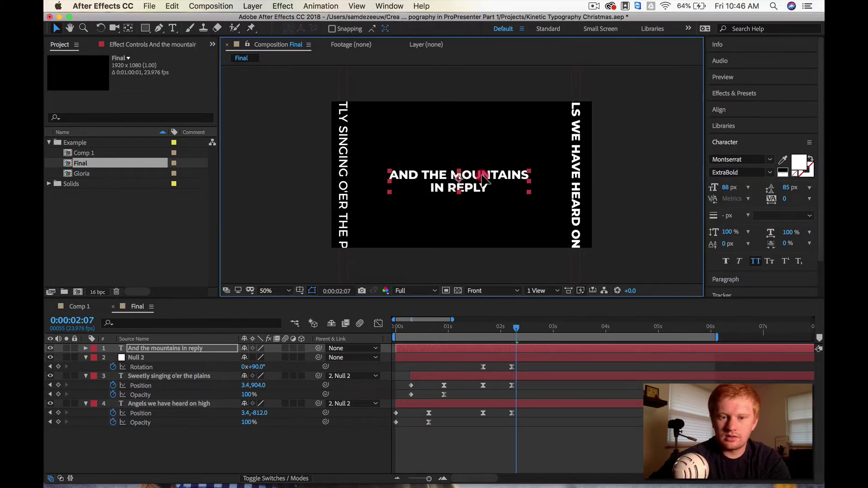
drag(729, 187, 771, 190)
drag(791, 194, 772, 192)
click(491, 188)
drag(493, 189, 494, 190)
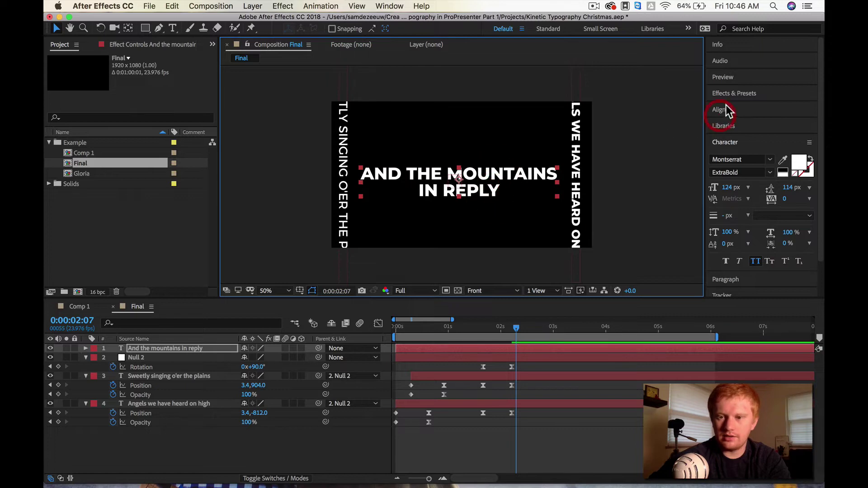
Step: Centre "And the mountains in reply" horizontally in the composition
click(725, 110)
click(734, 136)
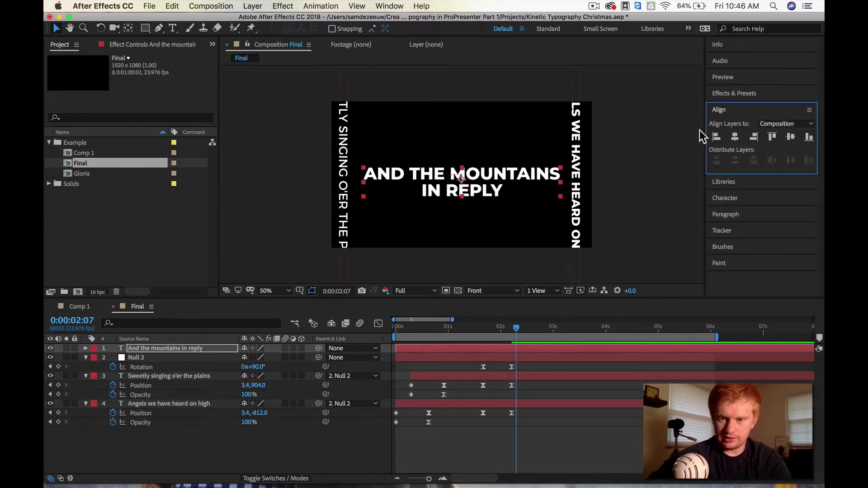
click(653, 84)
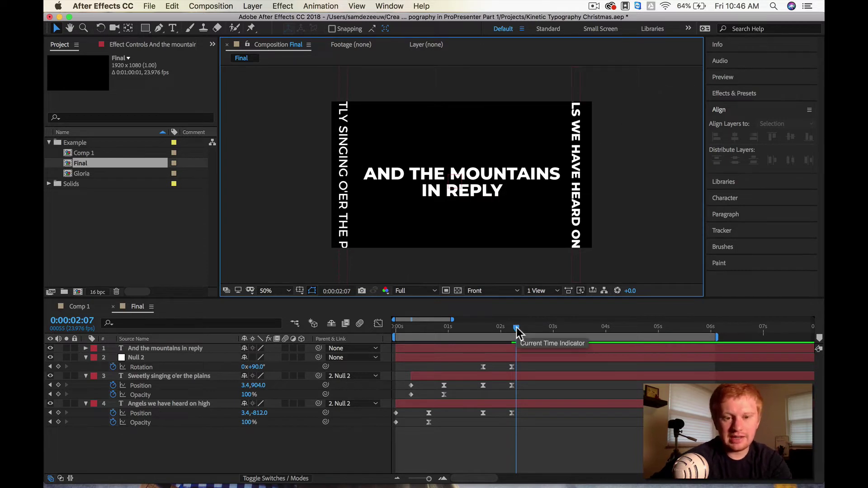
Step: Try parenting "And the mountains in reply" to Null 2 at 0:00:02:11, scrub back through the rotation, and undo the link
mouse_move(516, 328)
mouse_down()
mouse_move(489, 333)
mouse_move(517, 341)
mouse_move(507, 330)
mouse_move(524, 329)
mouse_up()
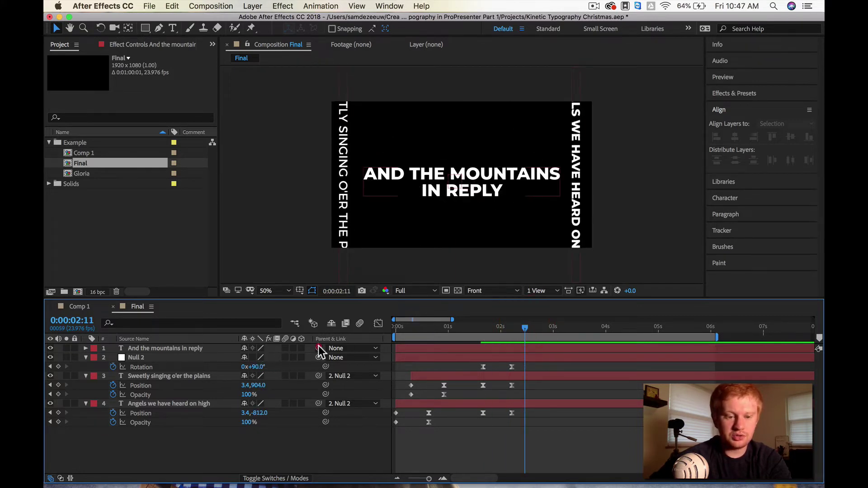
drag(318, 348, 131, 358)
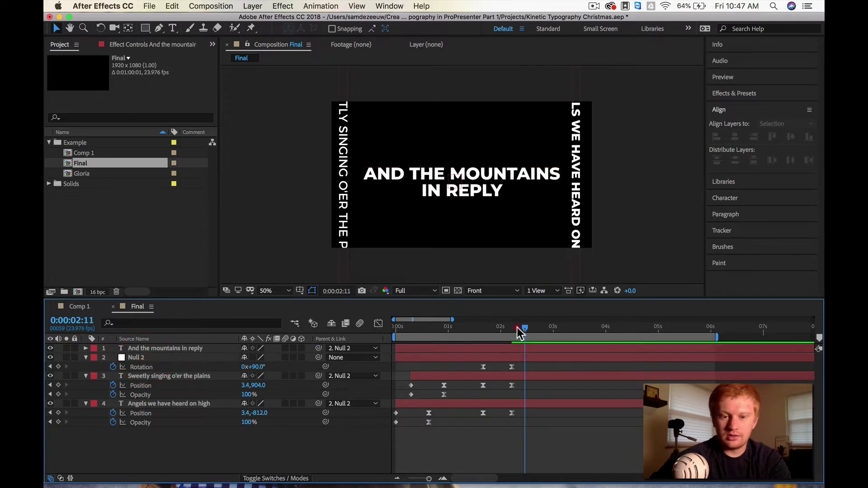
drag(525, 327, 498, 338)
key(super+z)
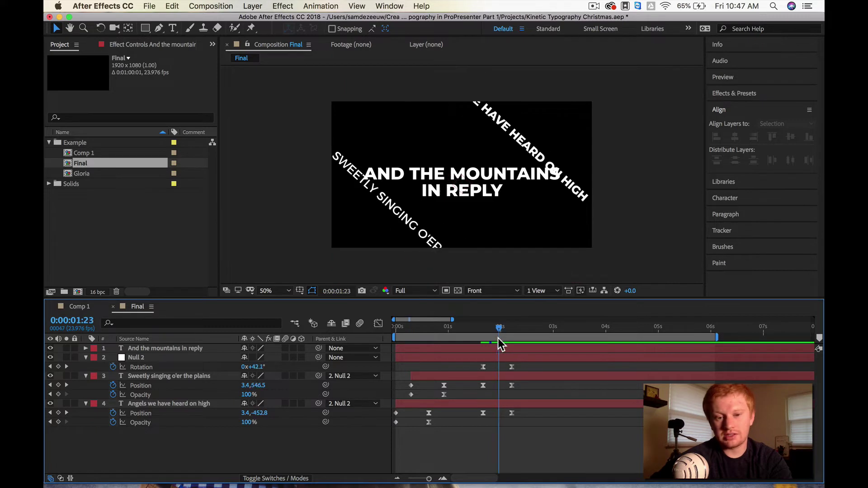
Step: Try parenting "And the mountains in reply" to Null 2 mid-rotation at 0:00:01:23, preview from 0:00:01:12, and undo the link
drag(317, 349, 144, 361)
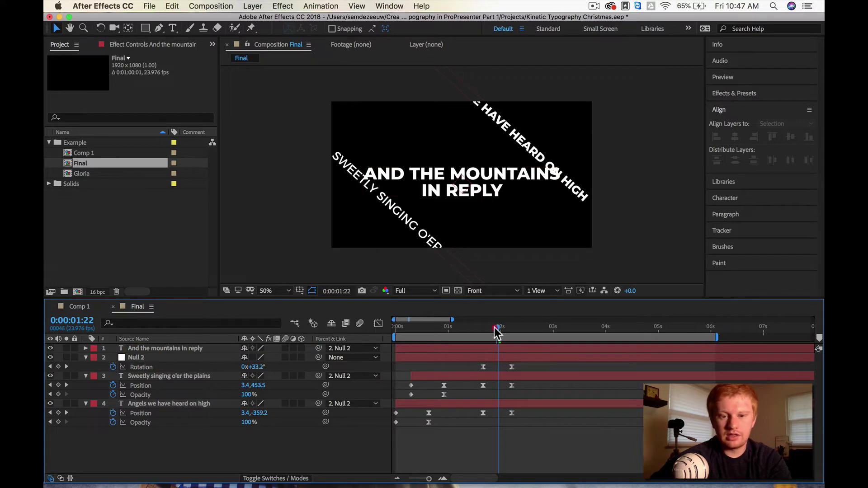
drag(497, 332, 474, 330)
key(space)
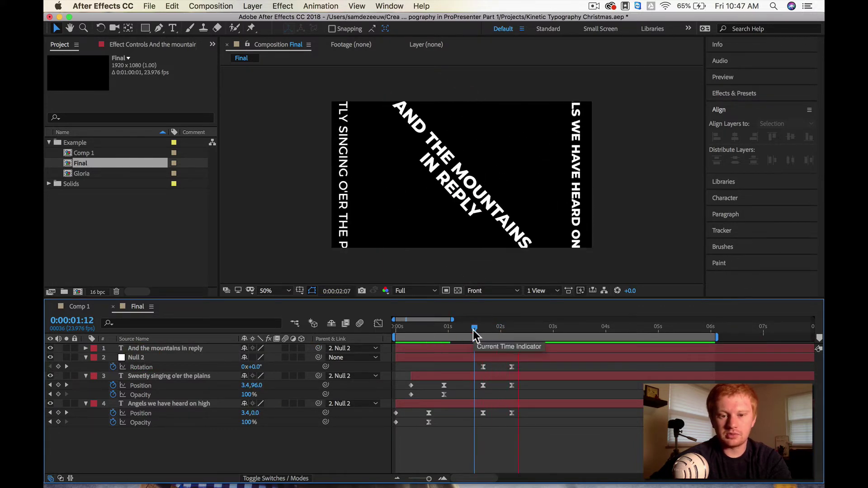
key(space)
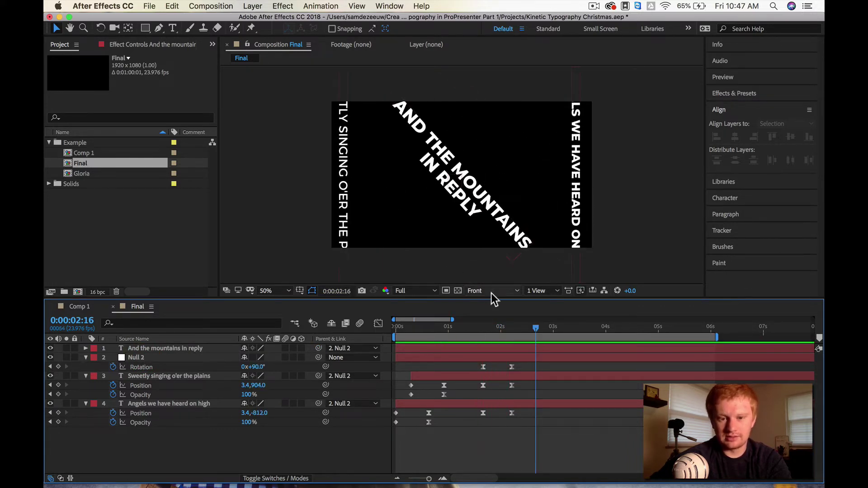
key(super+z)
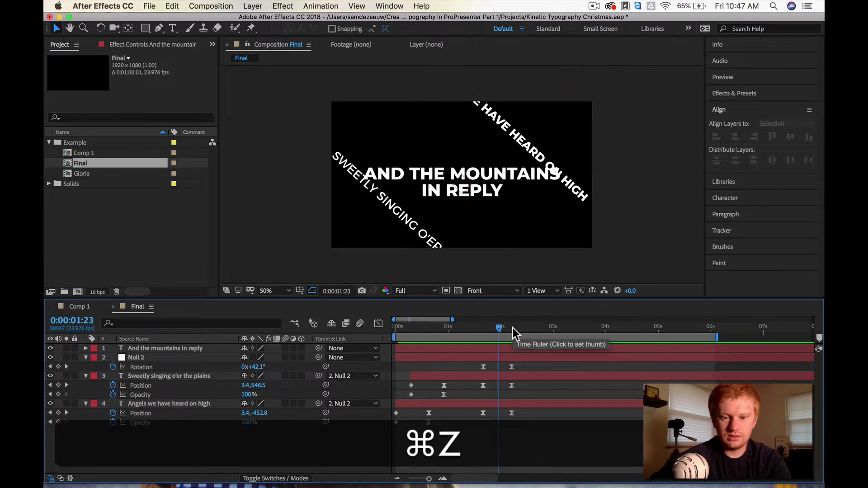
Step: Parent "And the mountains in reply" to Null 2 at 0:00:02:07, and move the time to the null's last rotation keyframe at 0:00:02:05
click(513, 327)
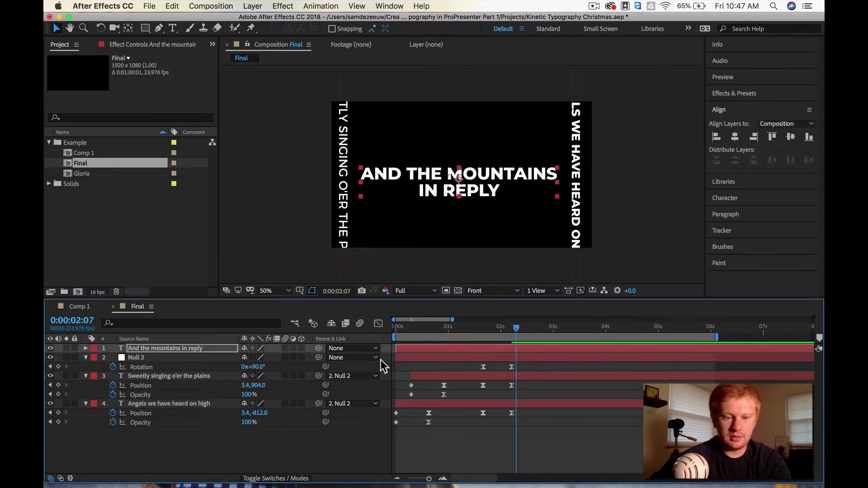
drag(318, 348, 194, 359)
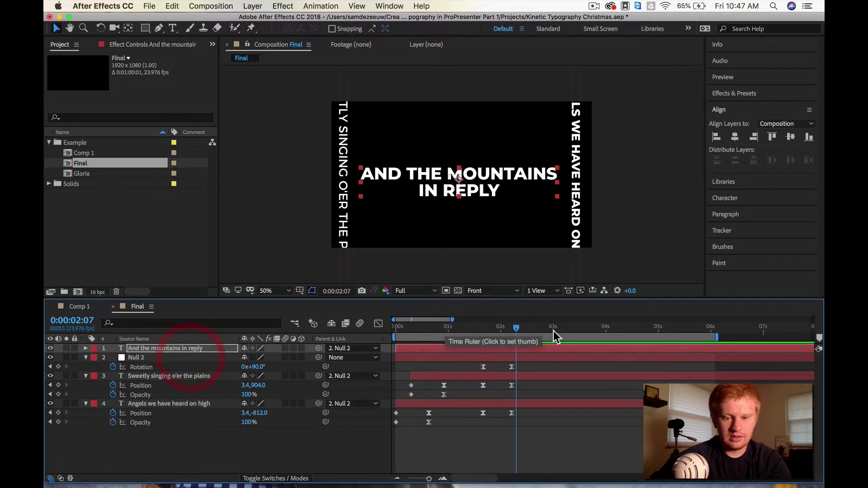
mouse_move(514, 331)
mouse_down()
mouse_move(478, 329)
mouse_move(515, 330)
mouse_move(479, 329)
mouse_move(505, 322)
mouse_move(500, 330)
mouse_move(519, 330)
mouse_move(512, 334)
mouse_up()
click(508, 422)
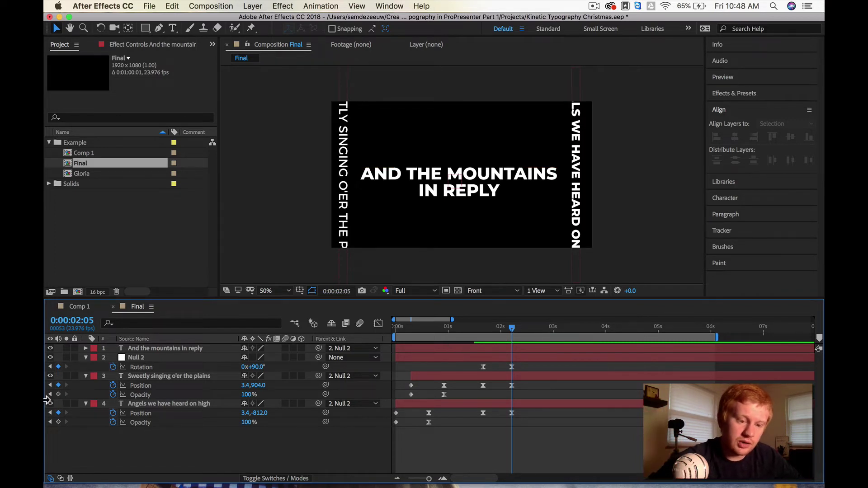
Step: Draw a rectangular mask on the "And the mountains in reply" layer, enclosing both lines of text
click(208, 348)
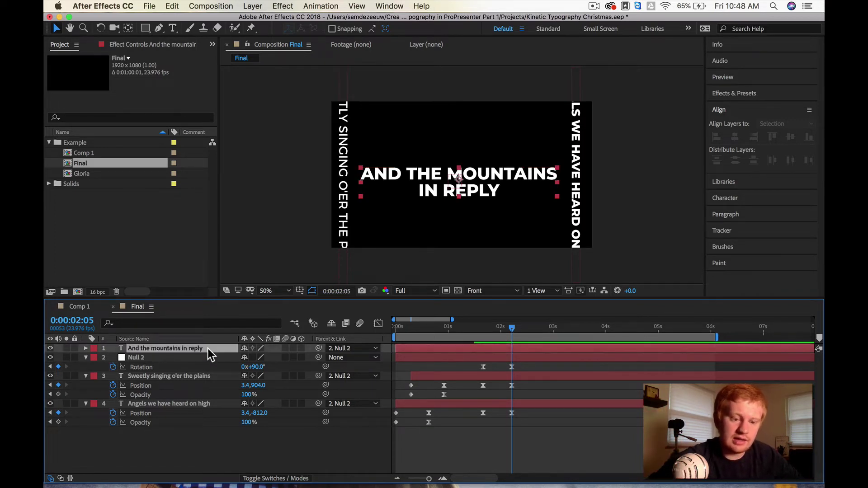
click(147, 31)
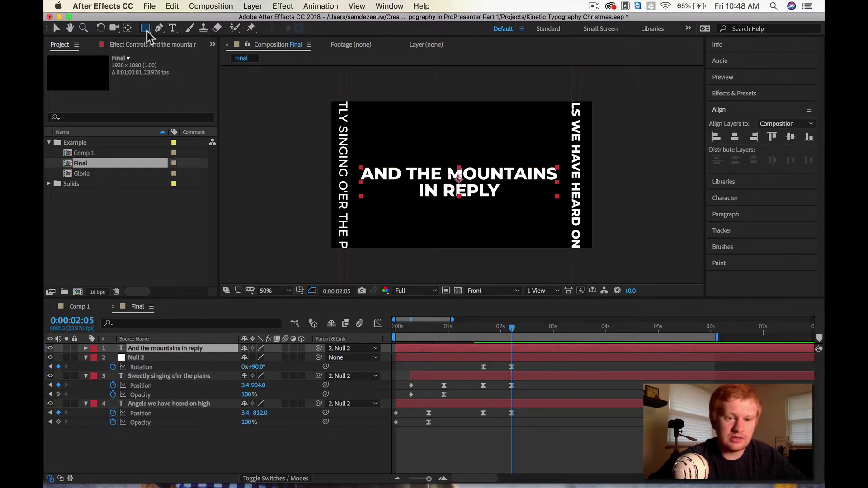
mouse_move(352, 159)
mouse_down()
mouse_move(482, 205)
mouse_move(568, 205)
mouse_up()
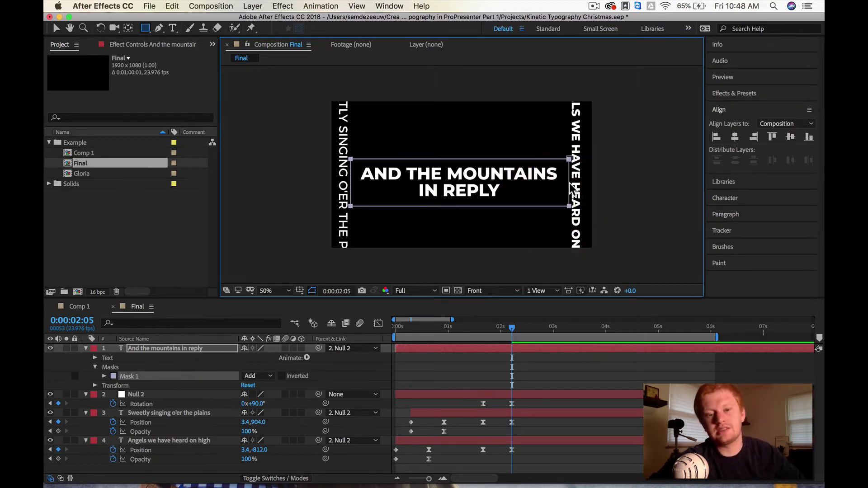
Step: Show only the mask properties of "And the mountains in reply" and set a Mask Path keyframe at 0:00:02:05
click(103, 376)
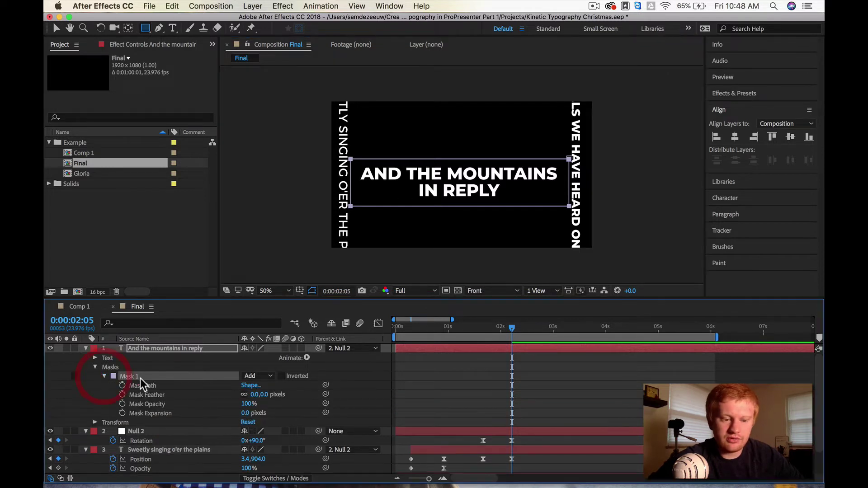
scroll(508, 411, down, 3)
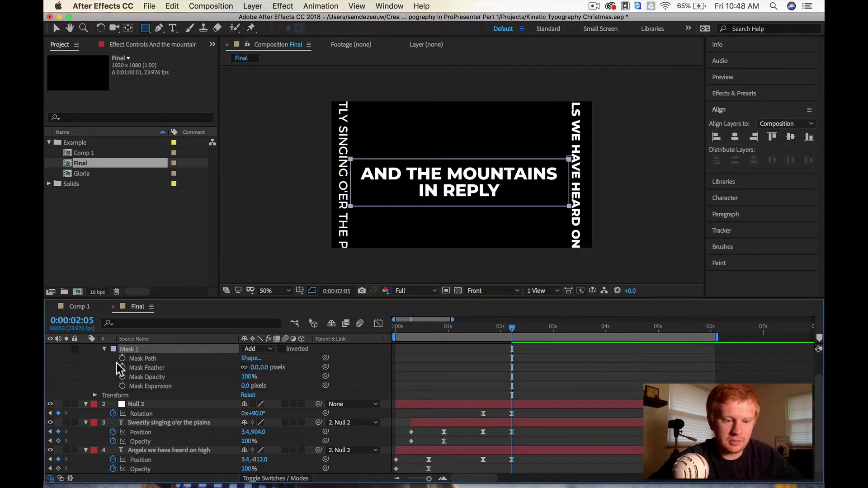
scroll(121, 367, up, 3)
click(152, 349)
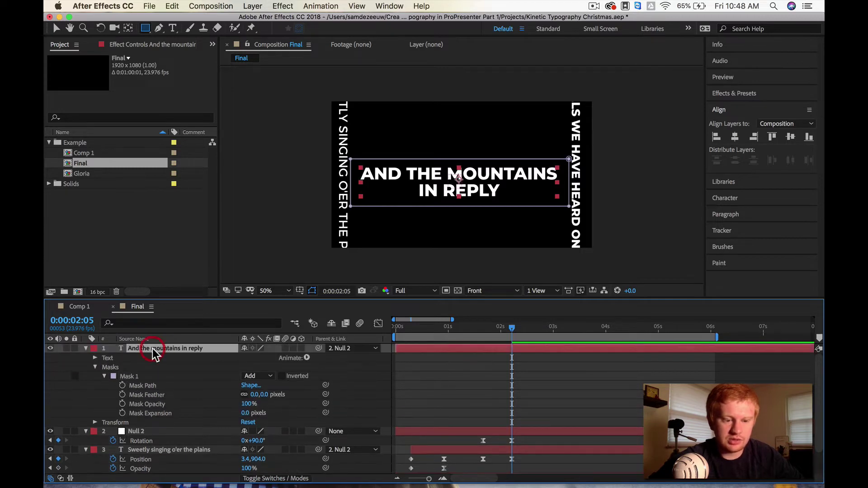
key(m)
key(m)
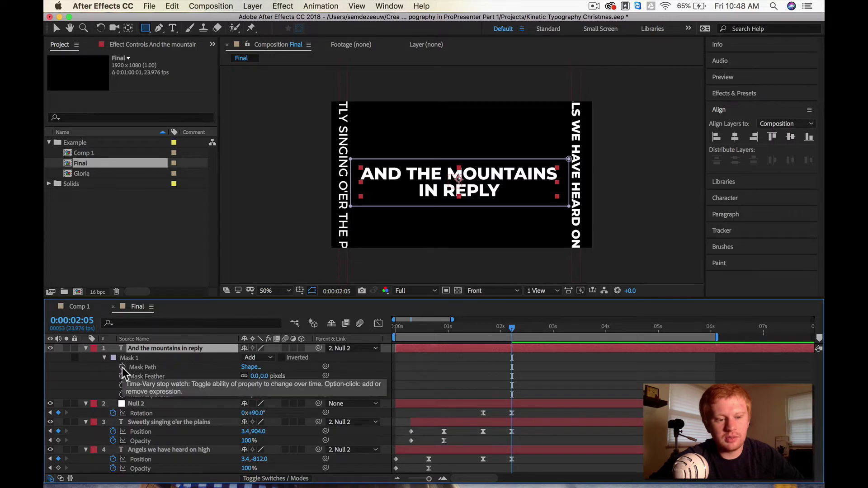
click(122, 367)
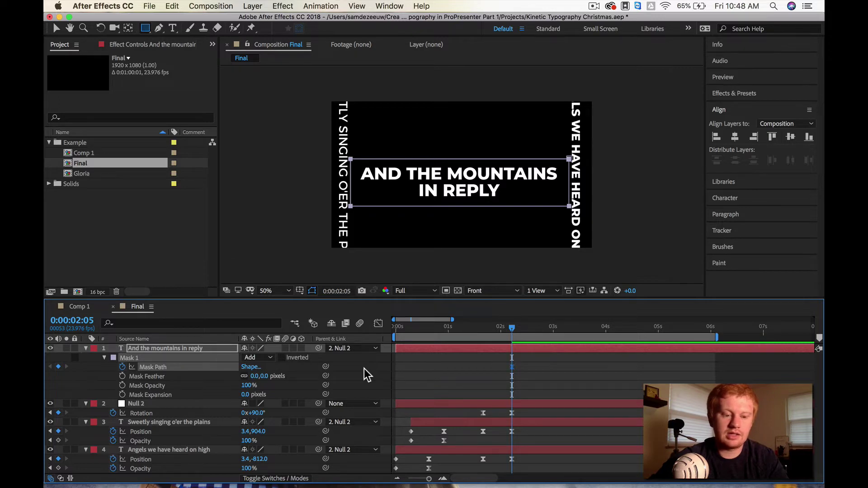
Step: At 0:00:01:16, collapse the mask on "And the mountains in reply" symmetrically to a thin line at its centre, hiding the text
drag(513, 330, 483, 333)
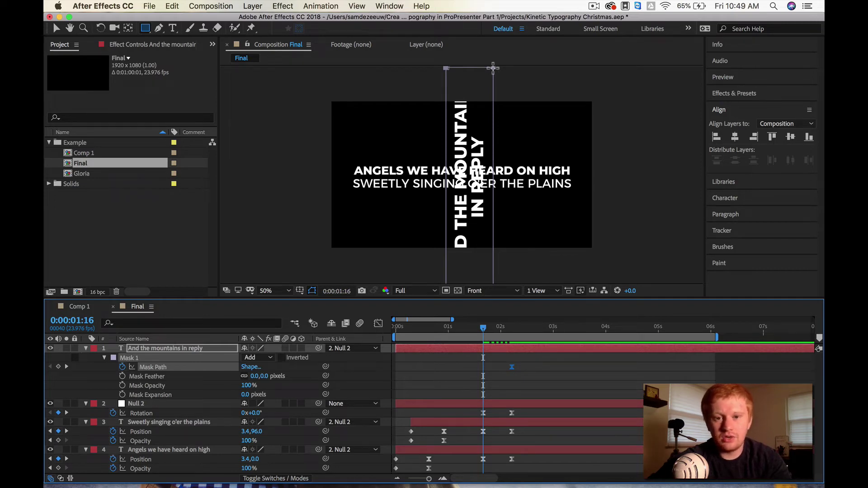
key(v)
click(492, 68)
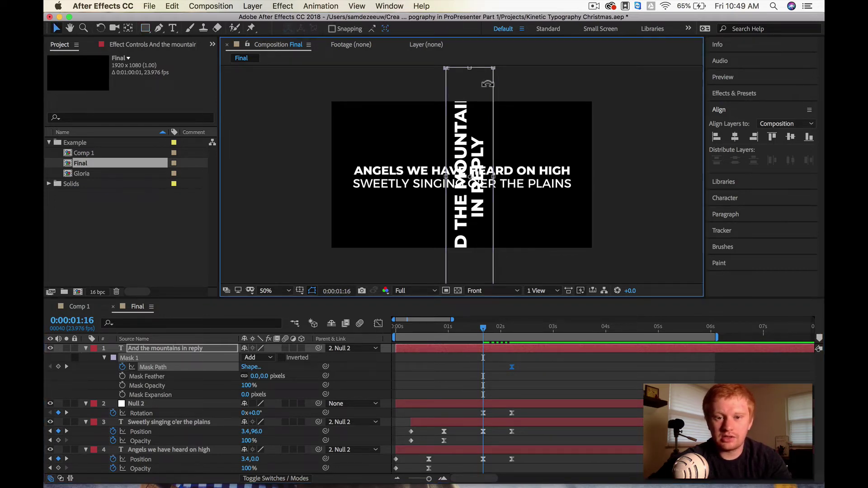
drag(471, 68, 473, 179)
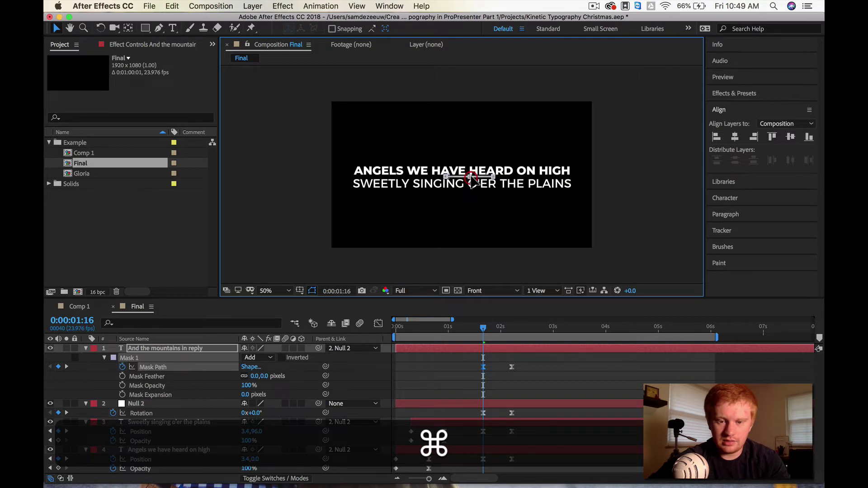
click(472, 180)
click(511, 387)
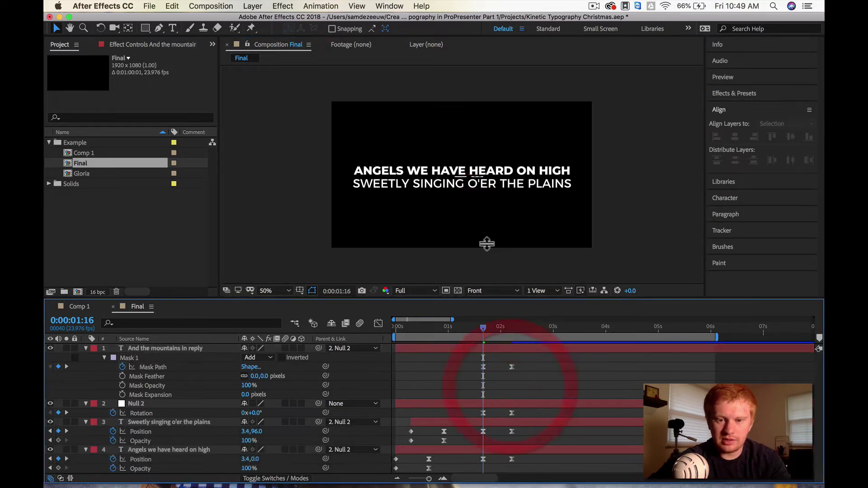
Step: Trim the start of the "And the mountains in reply" layer to 0:00:01:16
click(498, 349)
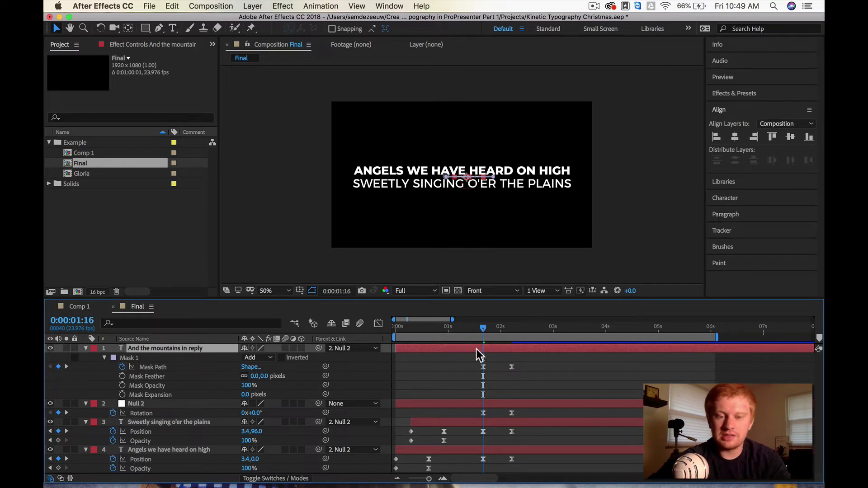
drag(411, 348, 479, 328)
click(494, 385)
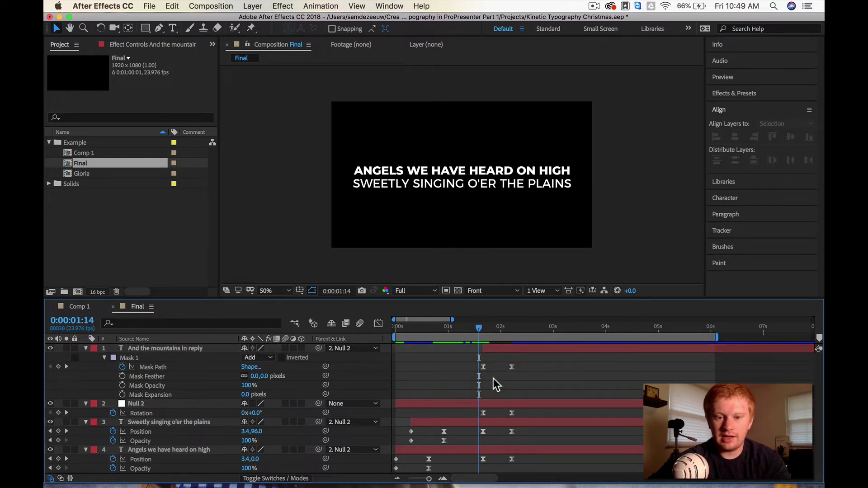
Step: Preview the rotation and mask reveal from just before 0:00:01:16 and scrub through it to 0:00:02:10
key(space)
click(477, 330)
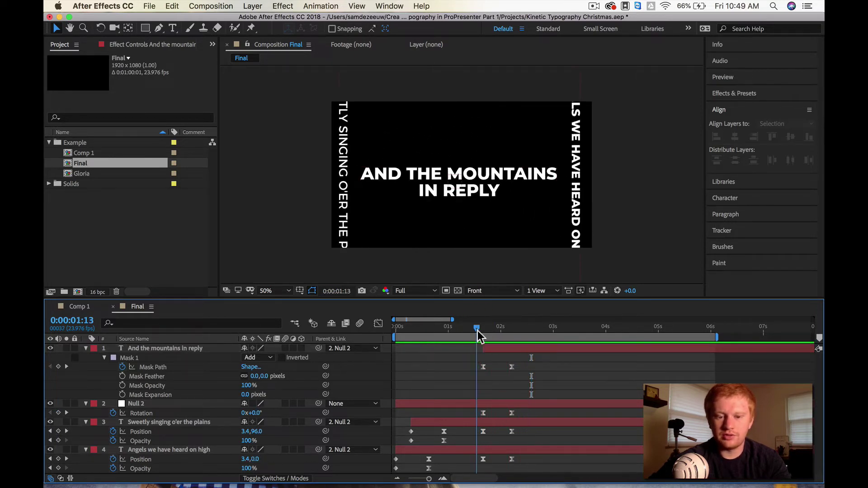
key(space)
key(space)
mouse_move(477, 330)
mouse_down()
mouse_move(422, 337)
mouse_move(467, 337)
mouse_up()
key(space)
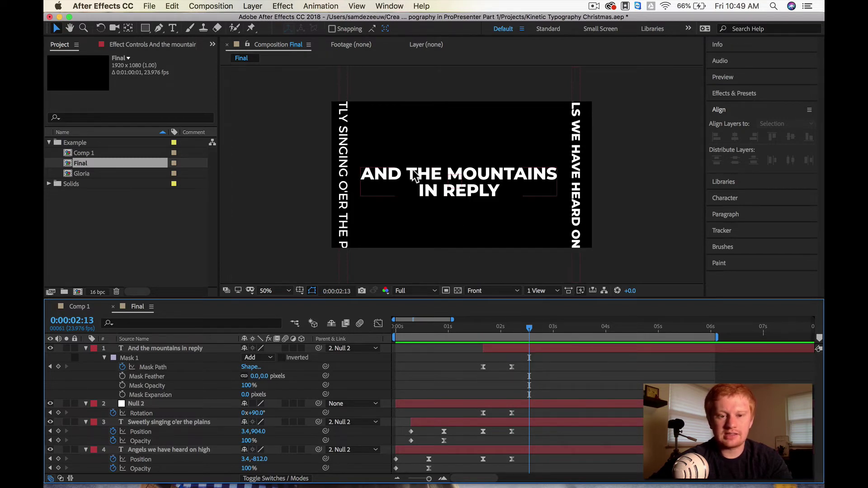
click(473, 220)
click(492, 327)
drag(492, 329, 522, 328)
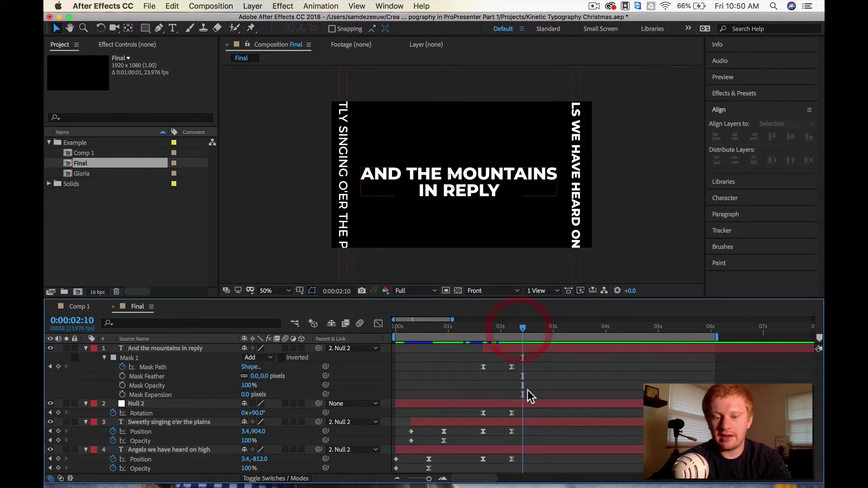
Step: Keyframe Null 2's scale at 100% at 0:00:02:13 and enlarge it proportionally to 368% at 0:00:03:06
click(528, 329)
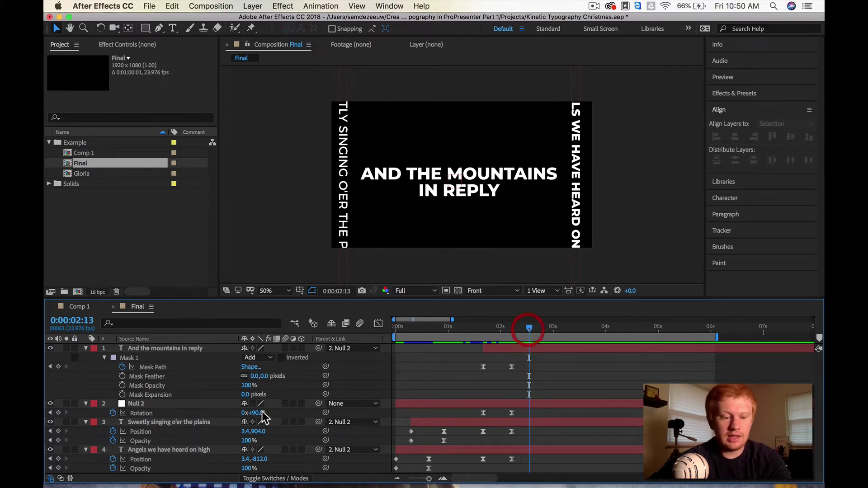
click(139, 405)
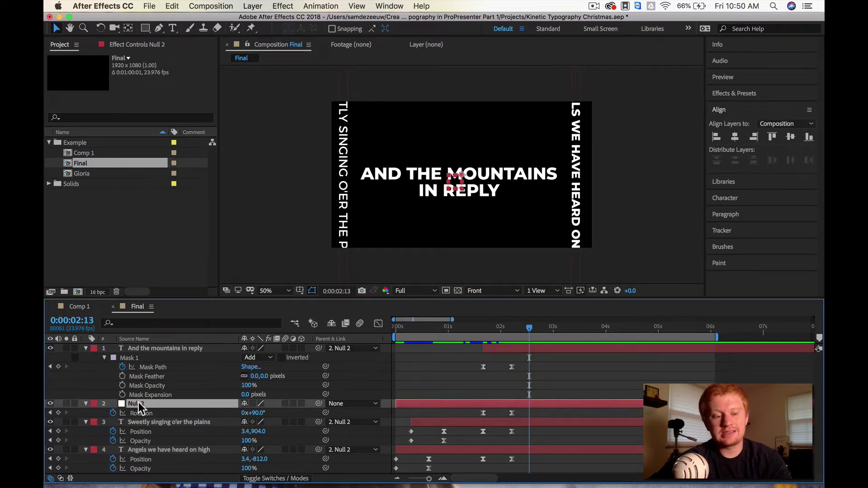
key(s)
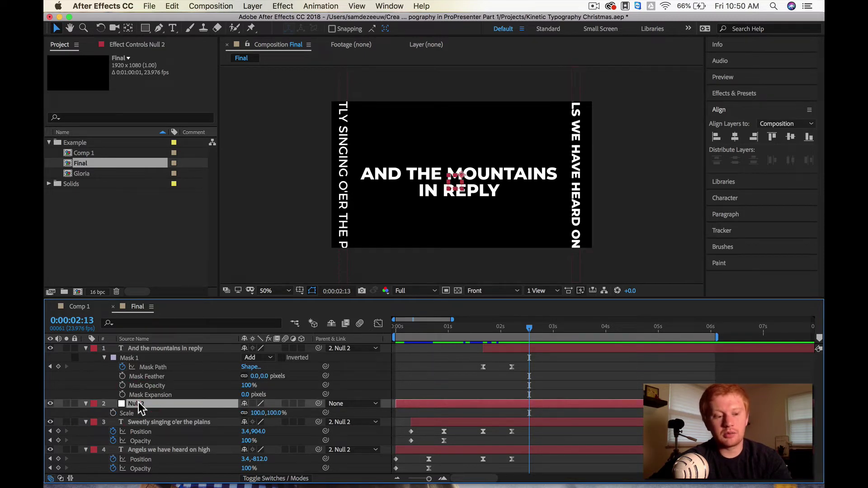
click(113, 413)
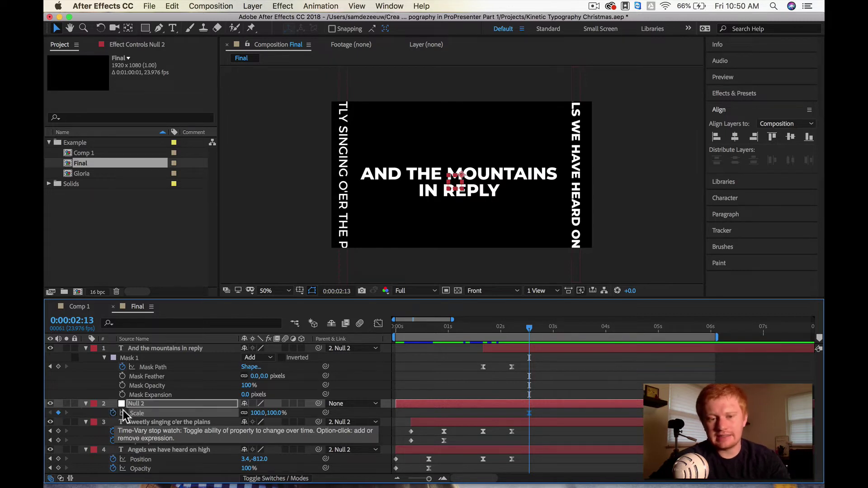
click(534, 329)
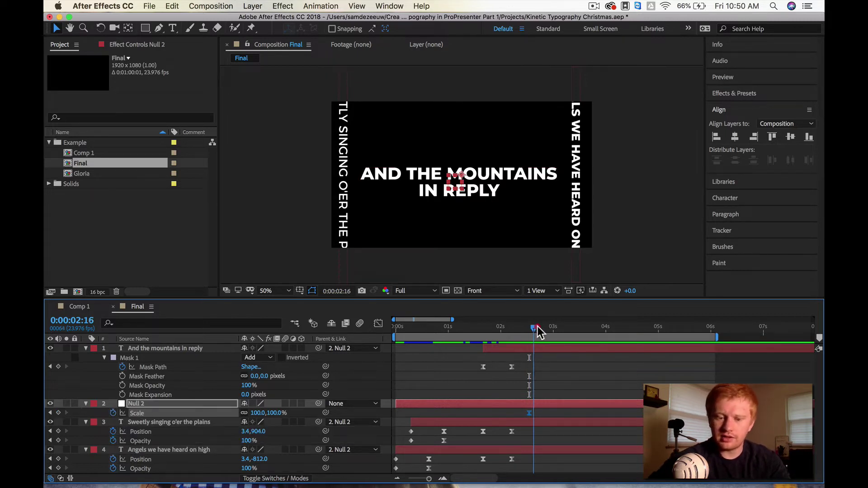
drag(537, 329, 566, 330)
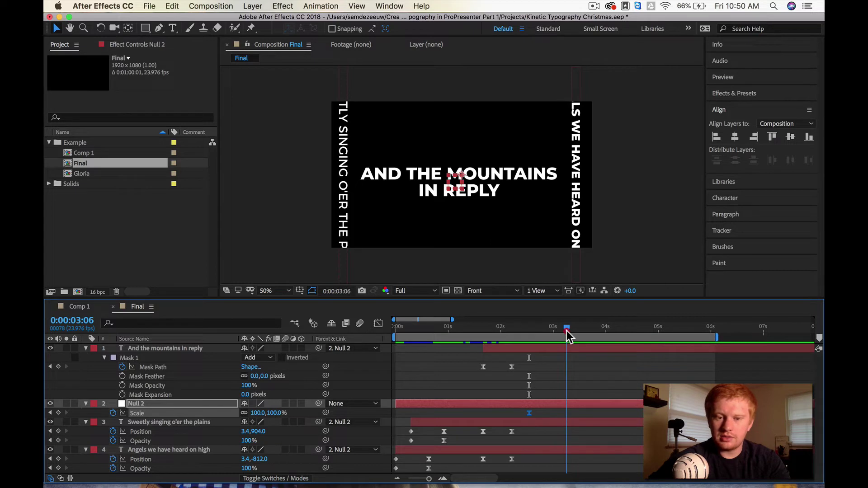
drag(462, 190, 487, 225)
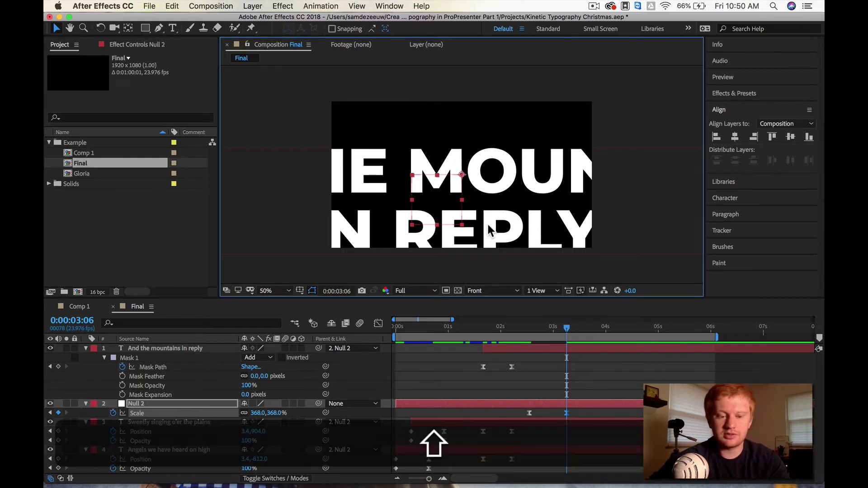
Step: Add Null 2 position keyframes at 0:00:02:13 and 0:00:03:06, moving the null down to 960, 984 at 0:00:03:06
key(shift+p)
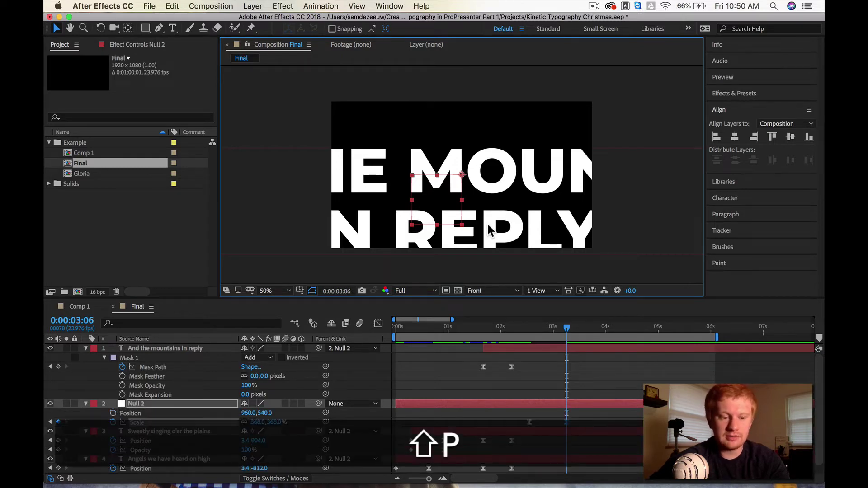
click(114, 413)
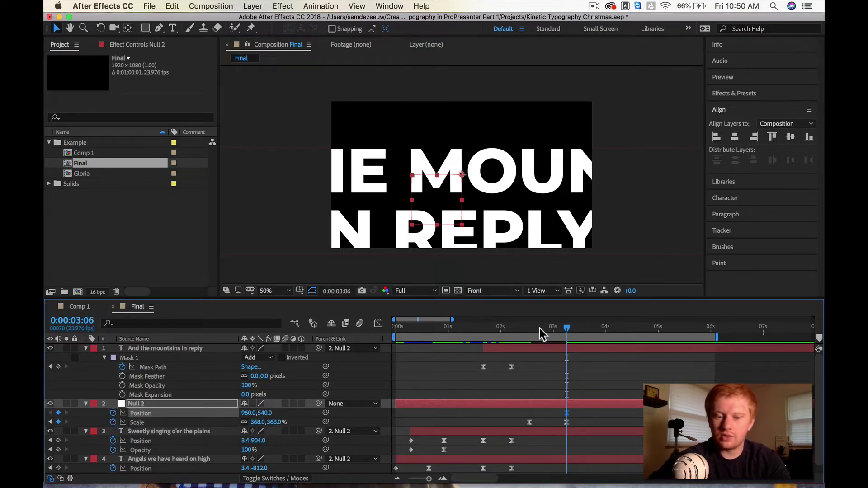
click(528, 330)
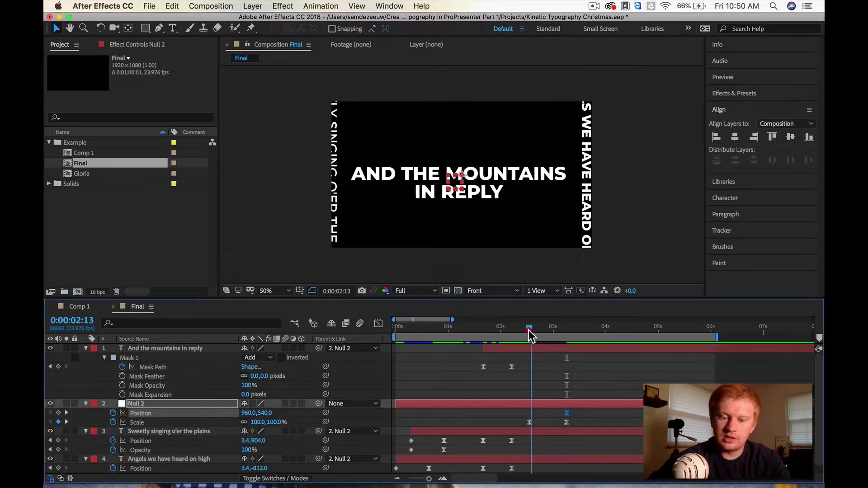
click(65, 418)
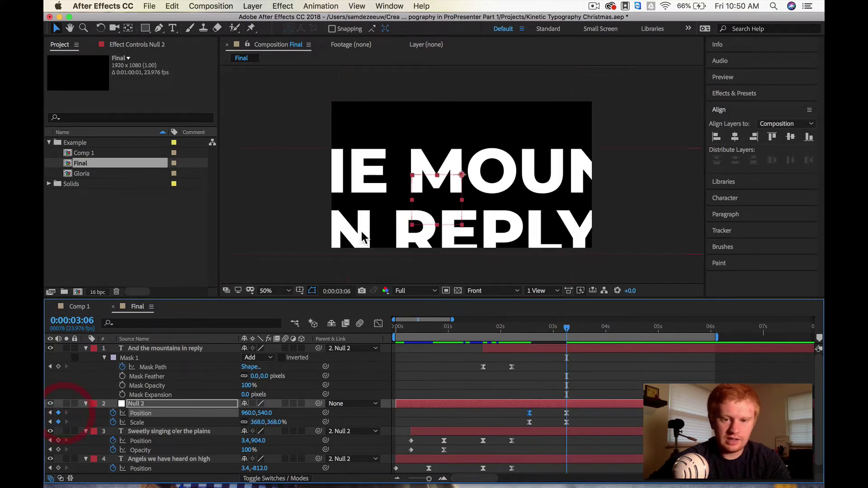
drag(429, 200, 439, 262)
click(434, 256)
click(577, 375)
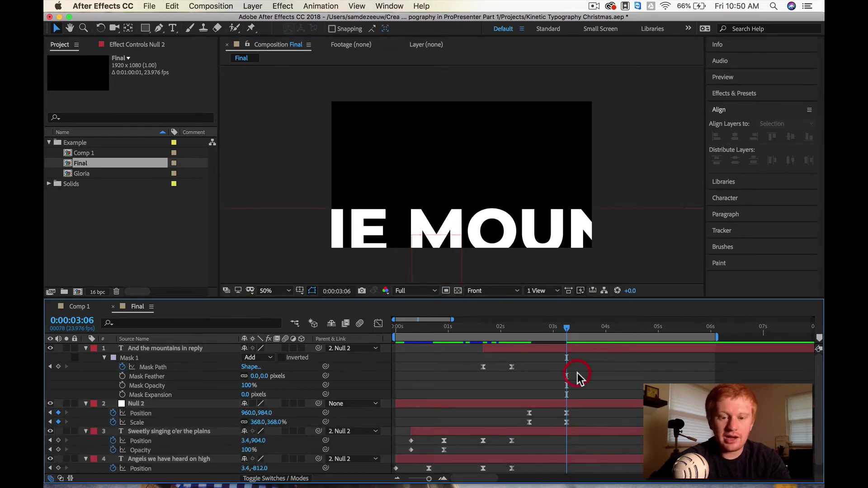
Step: Copy the lyric "Echoing their joyous strains" from the Chrome lyrics page and paste it into After Effects as a new text layer
click(174, 29)
key(super+Tab)
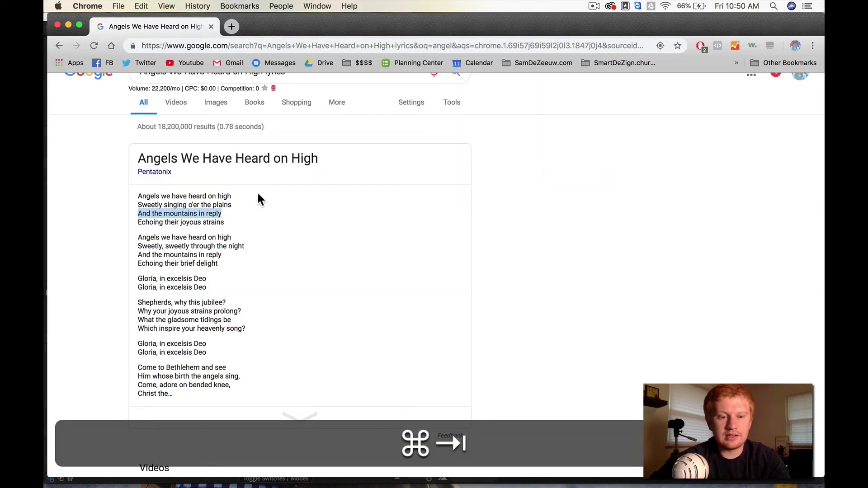
drag(138, 222, 226, 222)
key(super+c)
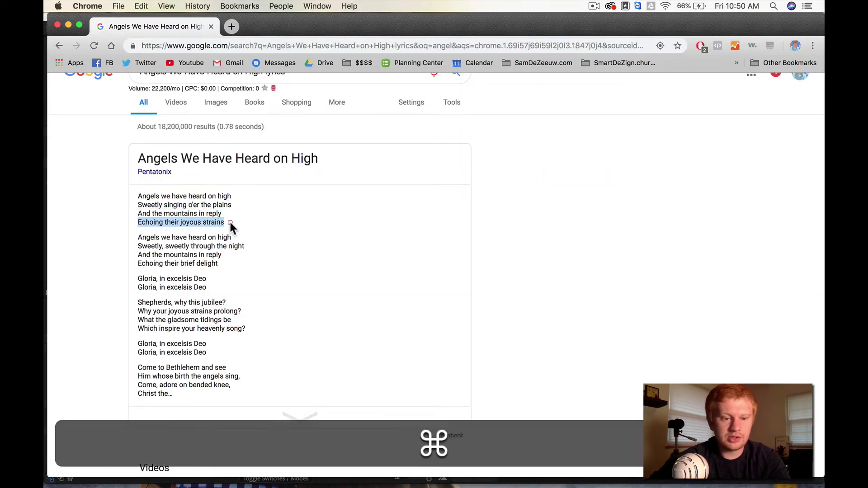
key(super+Tab)
click(379, 168)
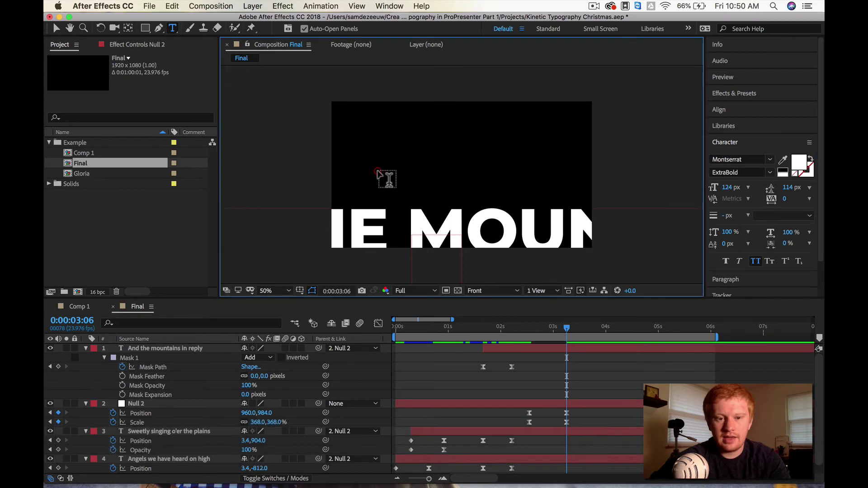
key(super+v)
click(57, 28)
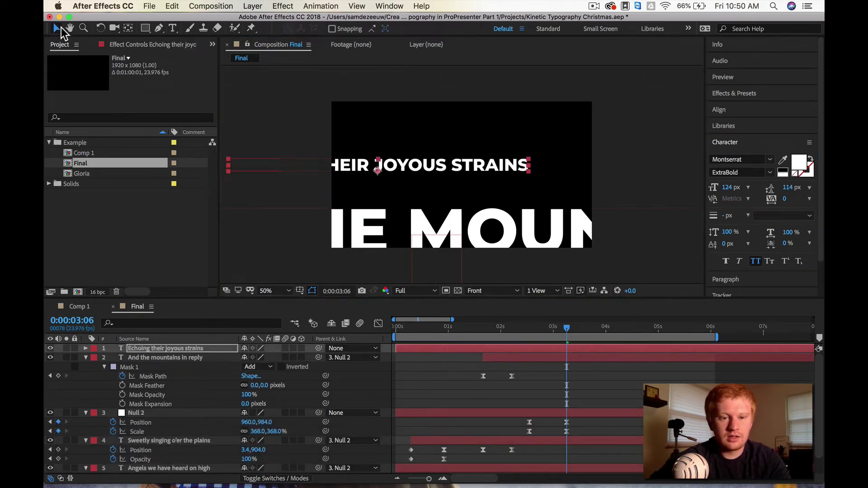
Step: Shrink "Echoing their joyous strains" to fit the frame, centre it just above the enlarged text, and parent it to Null 2
drag(429, 171, 506, 207)
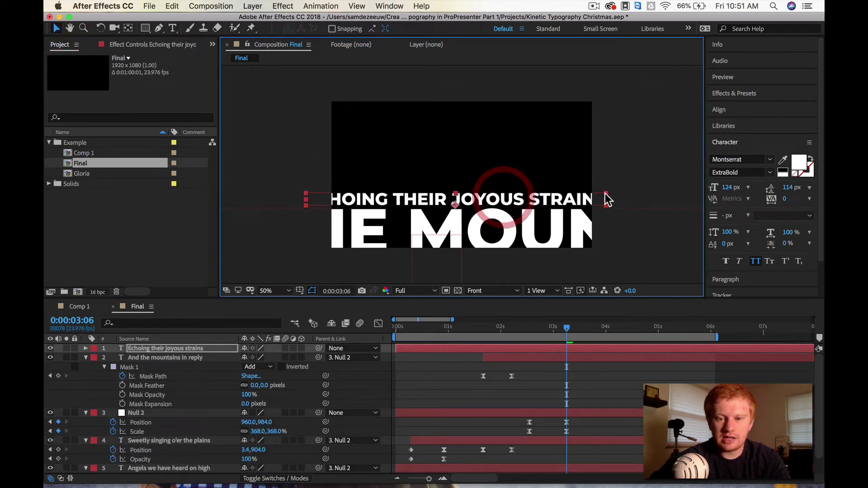
mouse_move(608, 199)
mouse_down()
mouse_move(591, 200)
mouse_move(605, 188)
mouse_up()
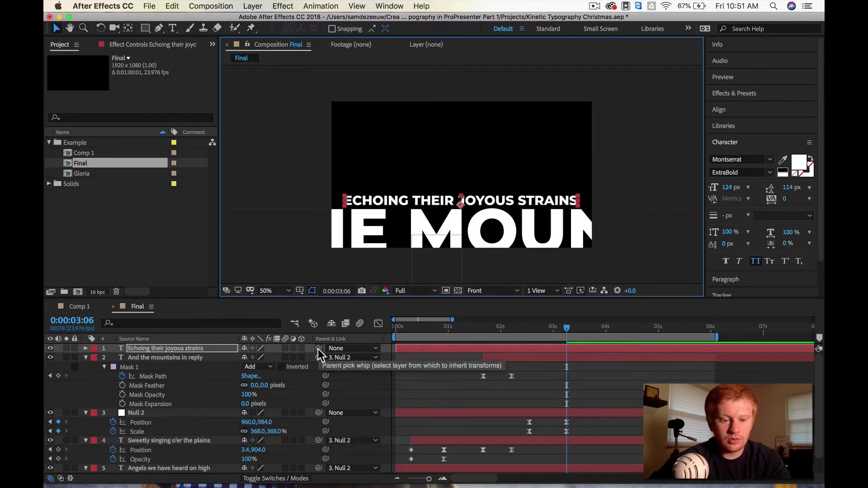
drag(319, 350, 149, 415)
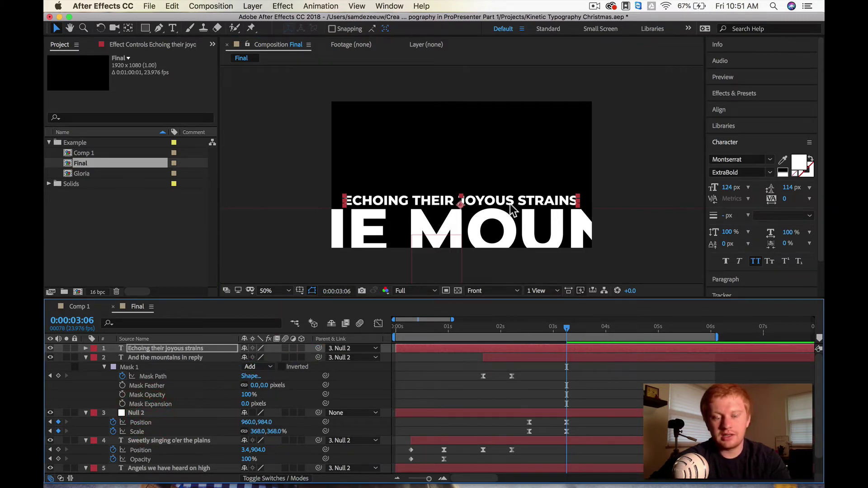
Step: Preview the zoom from 0:00:02:11 and the whole animation from 0:00:00:11, checking the new line during the rotation
drag(565, 329, 525, 334)
click(584, 415)
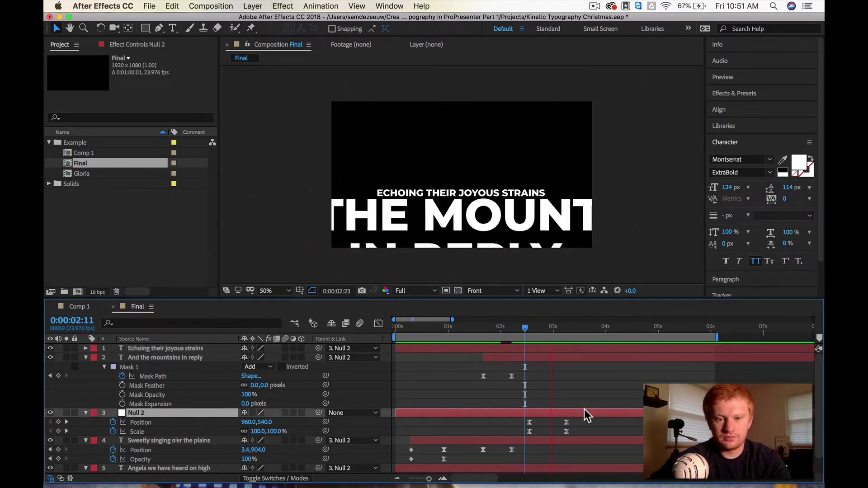
mouse_move(420, 329)
mouse_down()
mouse_move(408, 334)
mouse_move(418, 330)
mouse_up()
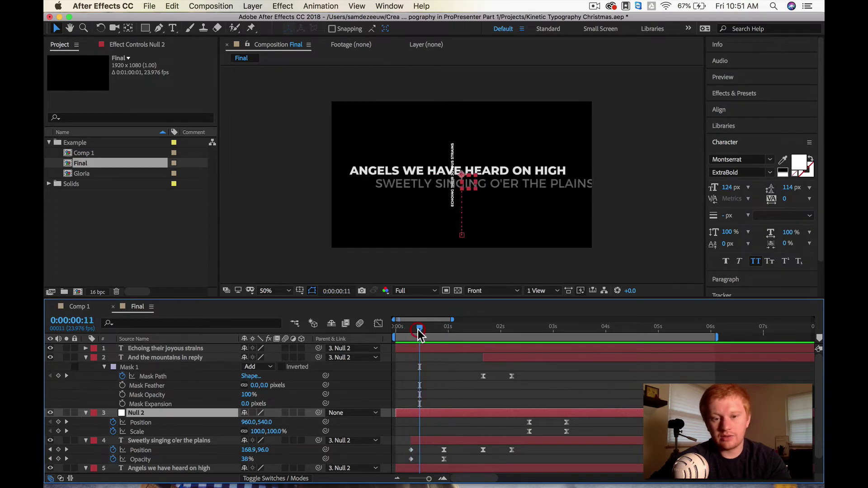
key(space)
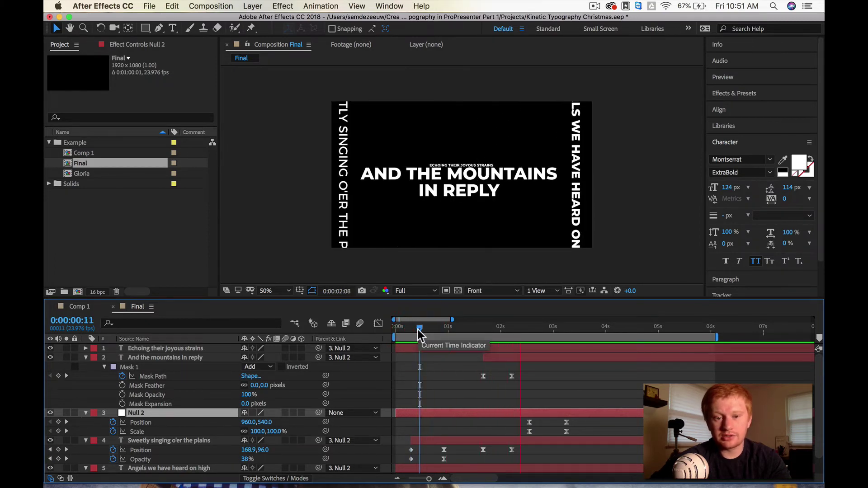
click(497, 330)
mouse_move(496, 330)
mouse_down()
mouse_move(469, 330)
mouse_move(492, 328)
mouse_up()
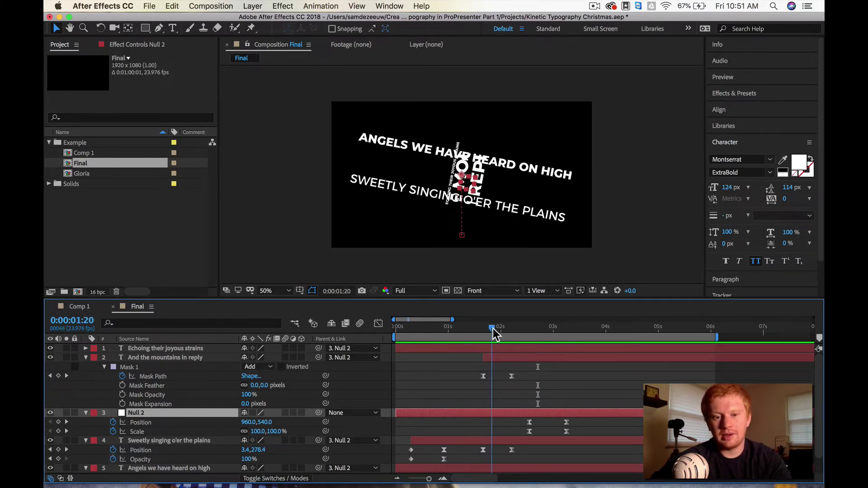
Step: Show the opacity of the "Echoing their joyous strains" layer and set it to 0% at 0:00:01:21
click(500, 351)
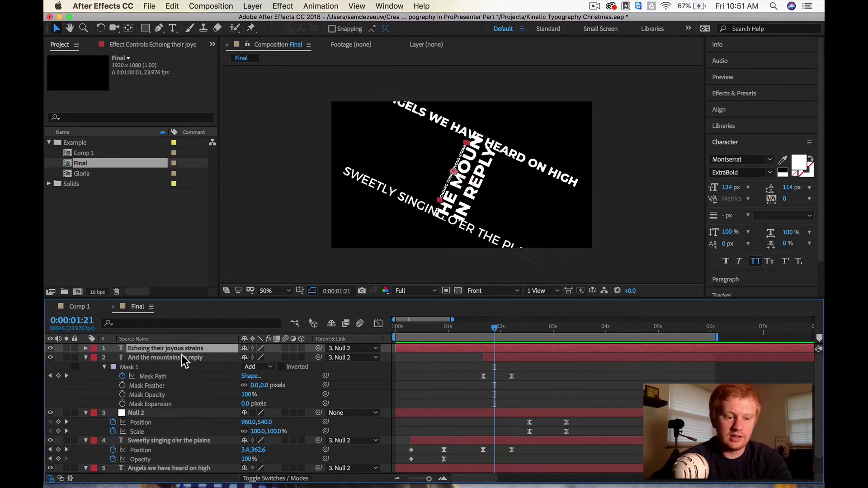
key(t)
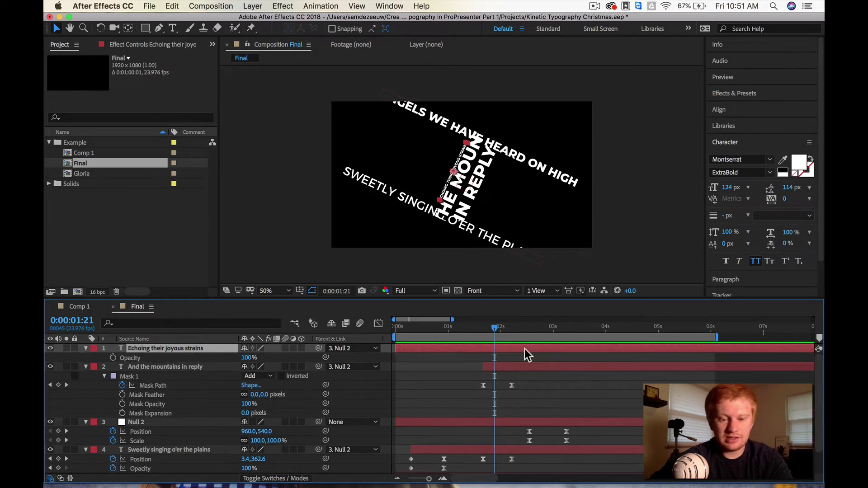
drag(251, 360, 130, 361)
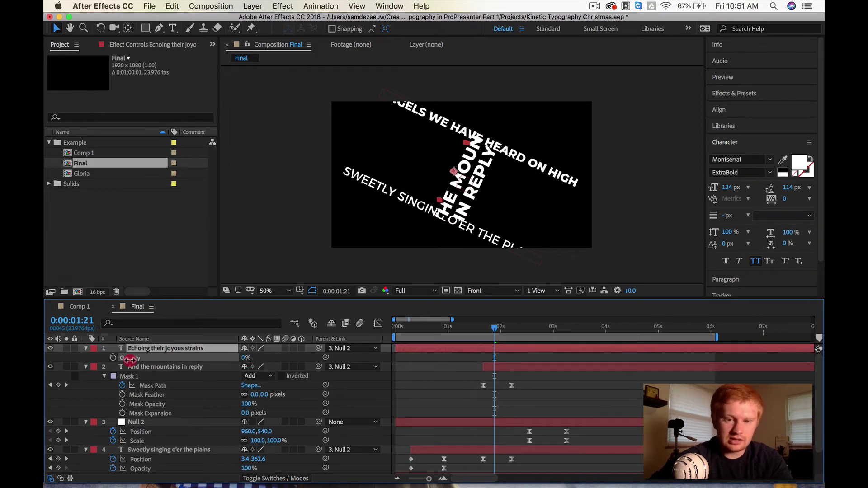
Step: Keyframe the "Echoing their joyous strains" opacity from 0% at 0:00:01:21 to 100% around the end of the rotation, and preview it
drag(61, 371, 61, 371)
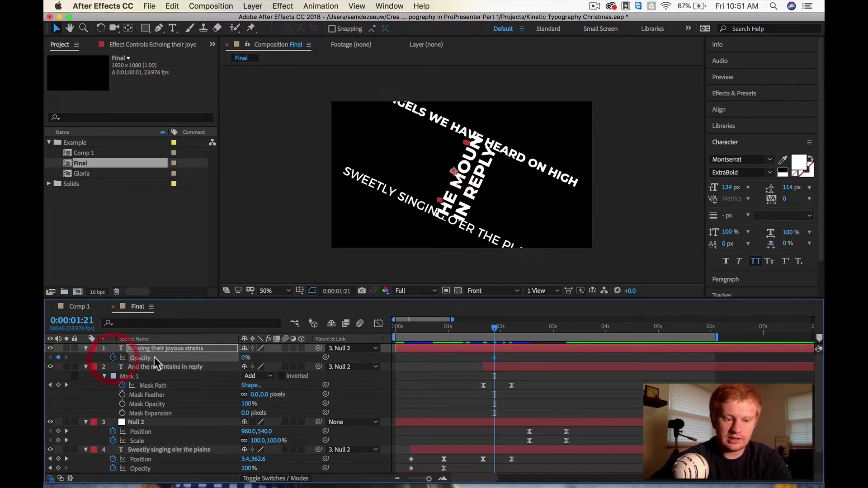
drag(498, 330, 515, 330)
drag(248, 360, 422, 357)
click(492, 327)
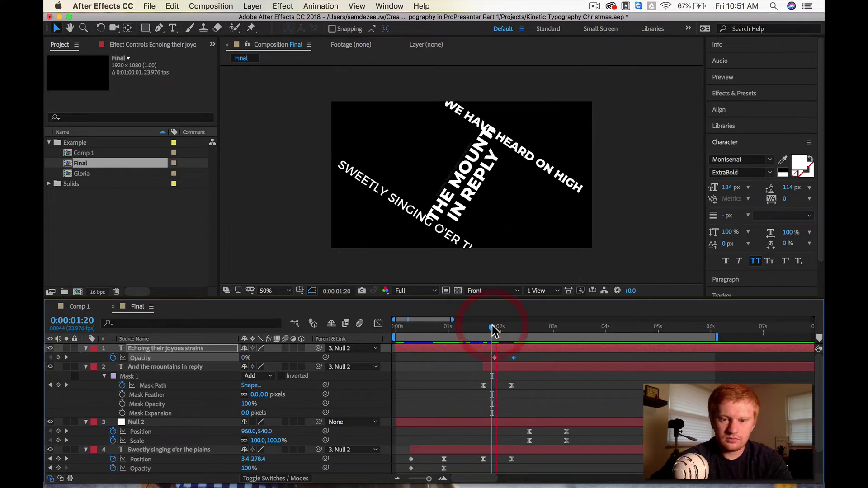
mouse_move(492, 326)
mouse_down()
mouse_move(517, 330)
mouse_move(485, 329)
mouse_up()
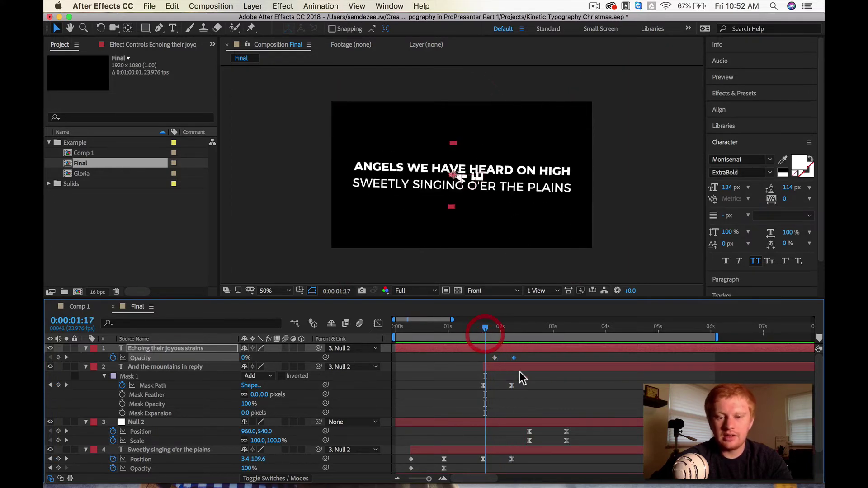
click(521, 371)
Step: Retime the "Echoing their joyous strains" opacity keyframes so the fade starts with Null 2's zoom and ends just before the zoom does
click(514, 329)
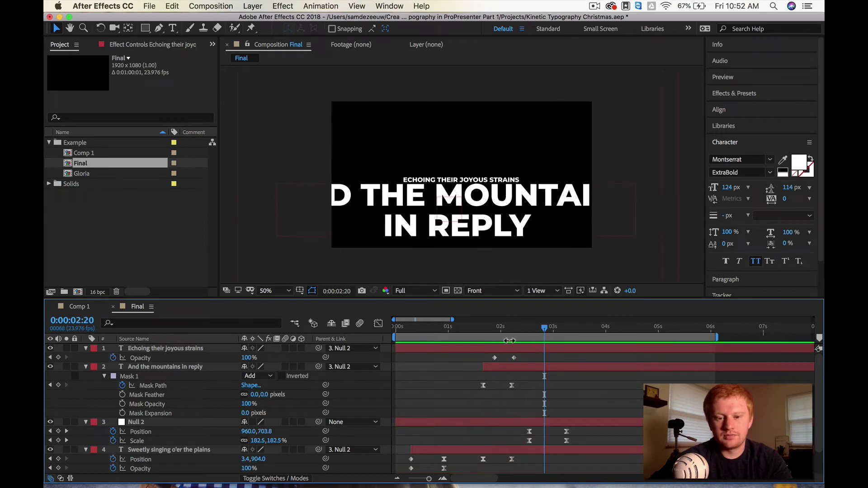
drag(514, 328, 530, 329)
drag(514, 358, 562, 358)
drag(495, 357, 521, 329)
Step: Preview the retimed fade from around 0:00:02:10 and the whole lyric animation from 0:00:00:00
key(space)
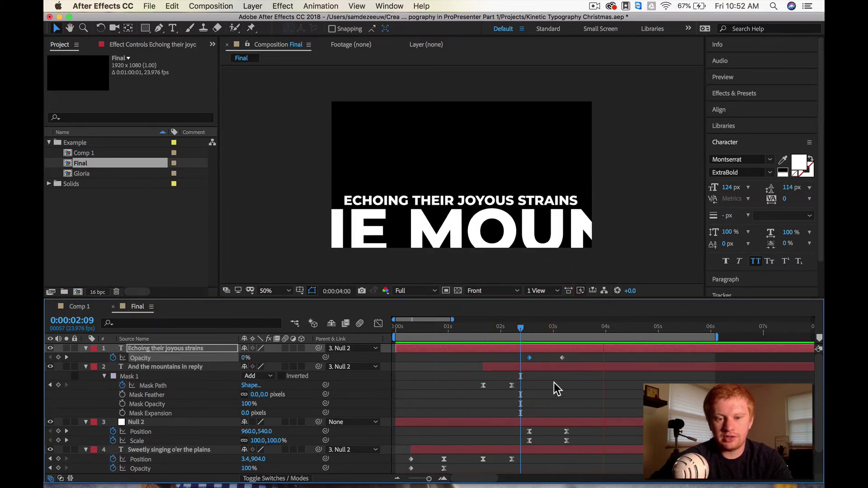
key(space)
click(523, 330)
key(space)
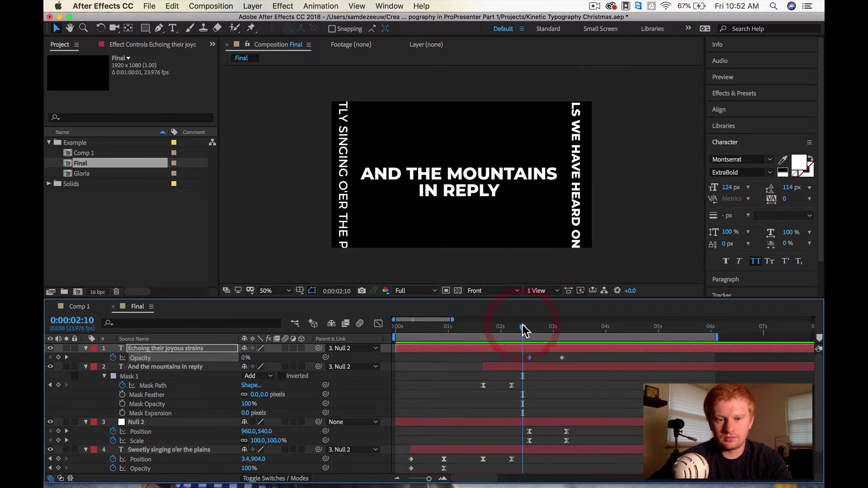
drag(523, 330, 387, 330)
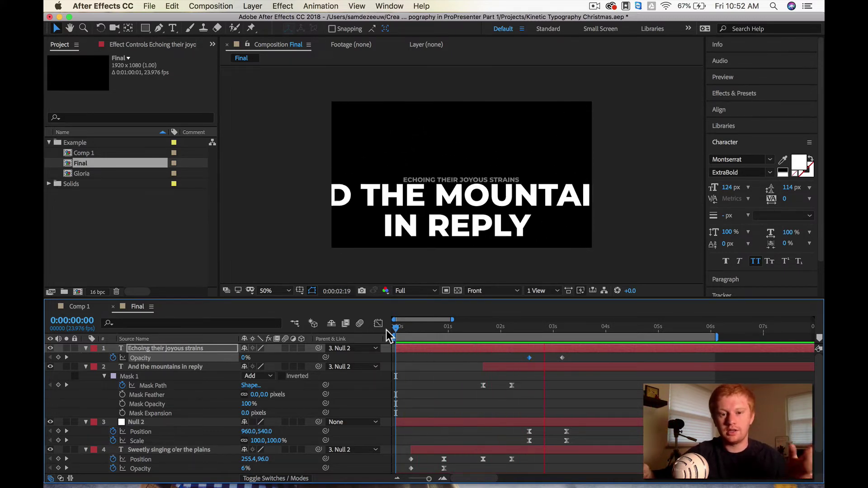
key(space)
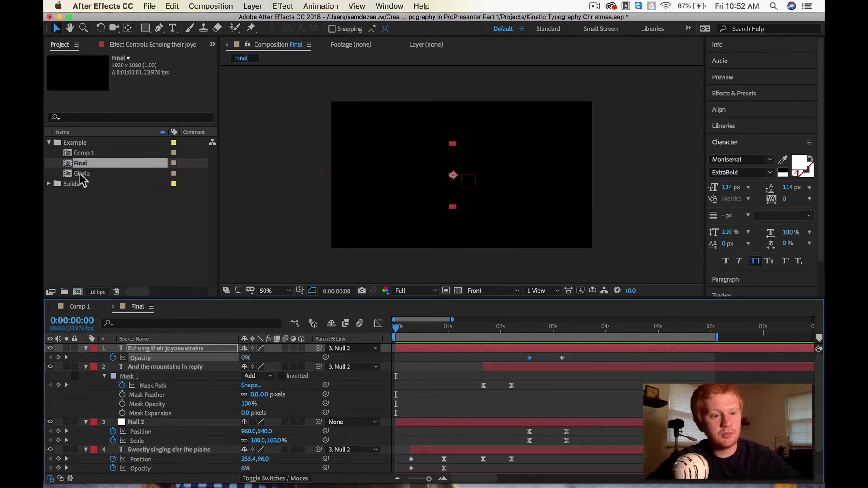
Step: Move the Final composition out of the Example folder and create a new 1920 × 1080 px, 23.976 fps composition named "Chorus"
drag(81, 162, 81, 210)
click(49, 143)
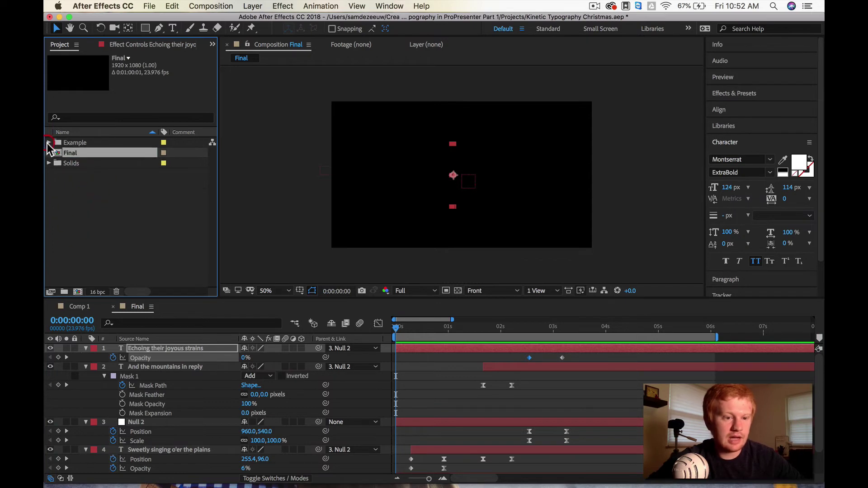
click(77, 292)
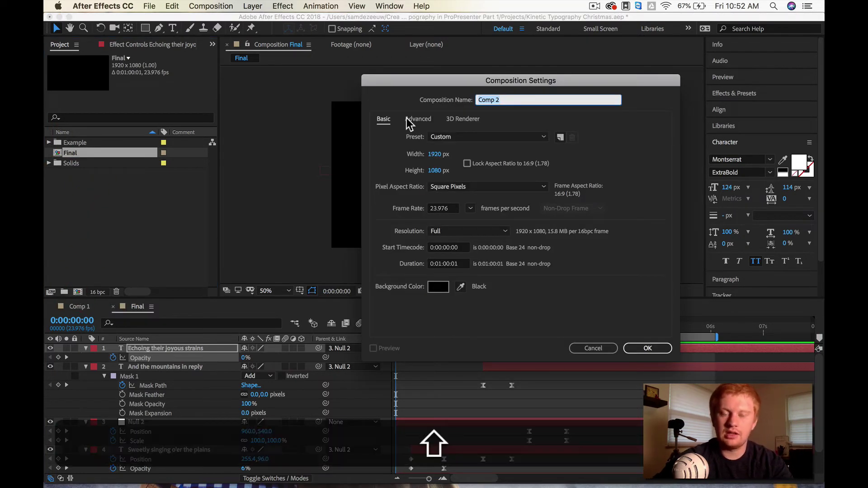
text(Chorus)
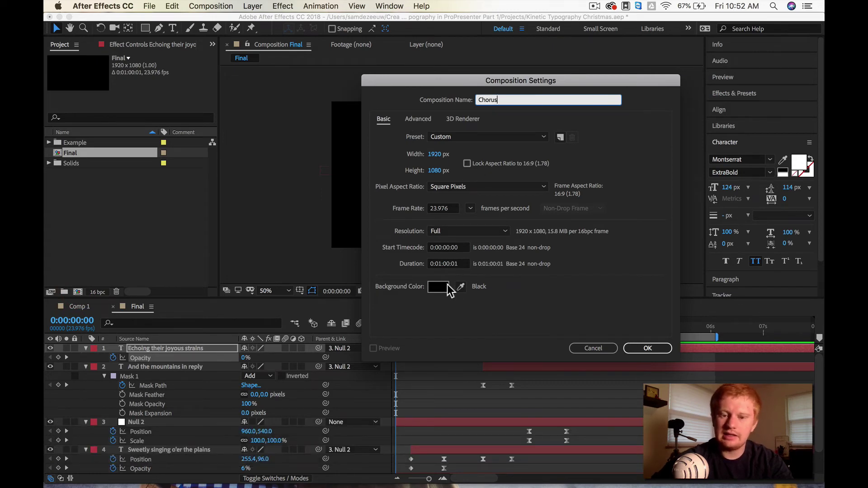
click(647, 348)
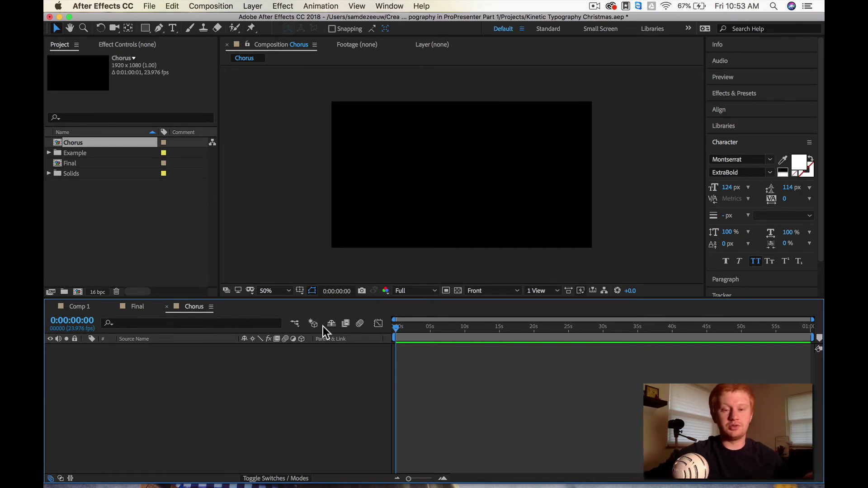
Step: Open Comp 1 and preview the finished Gloria section from 0:00:07:18 as a reference
click(79, 308)
click(462, 328)
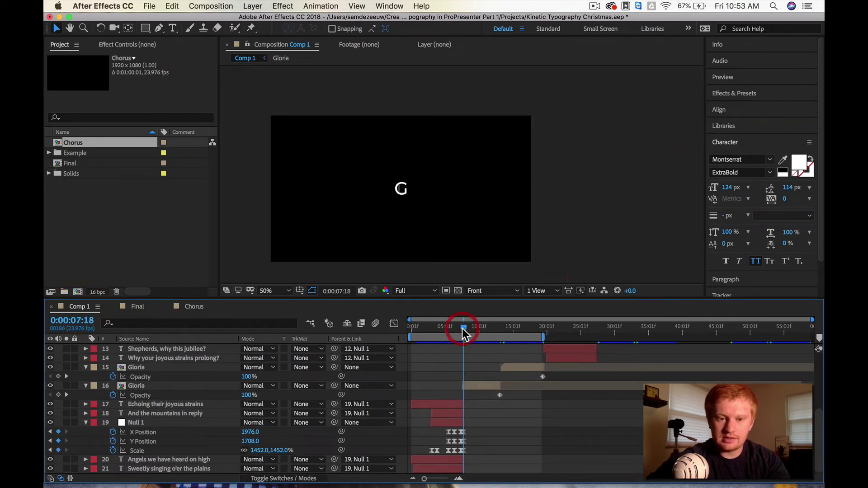
key(space)
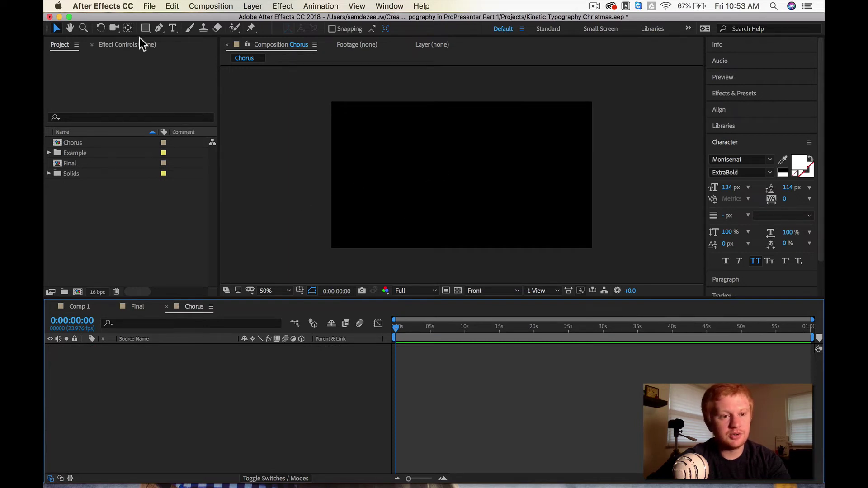
Step: Add a text layer reading "G" near the centre of the Chorus composition and set its font style to Montserrat Regular
click(172, 28)
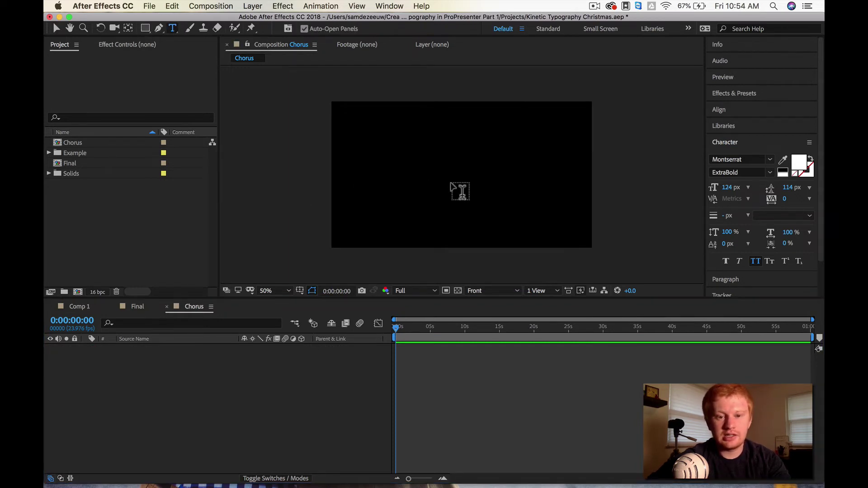
click(450, 178)
text(G)
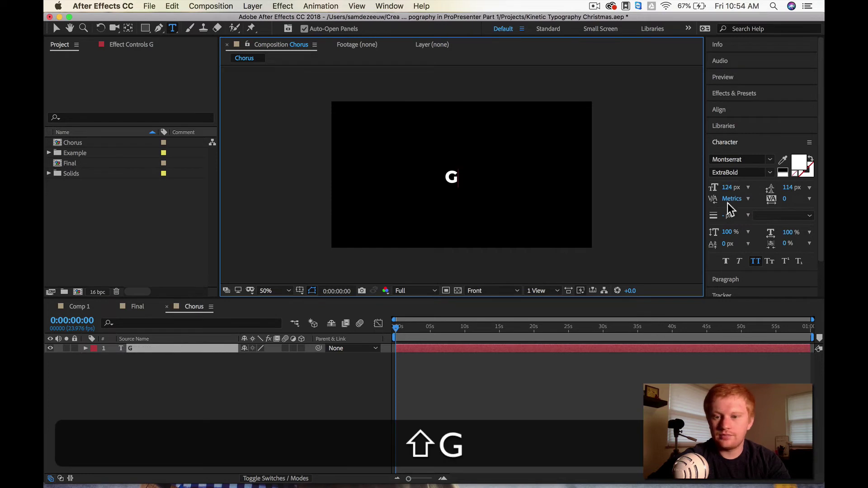
key(super+a)
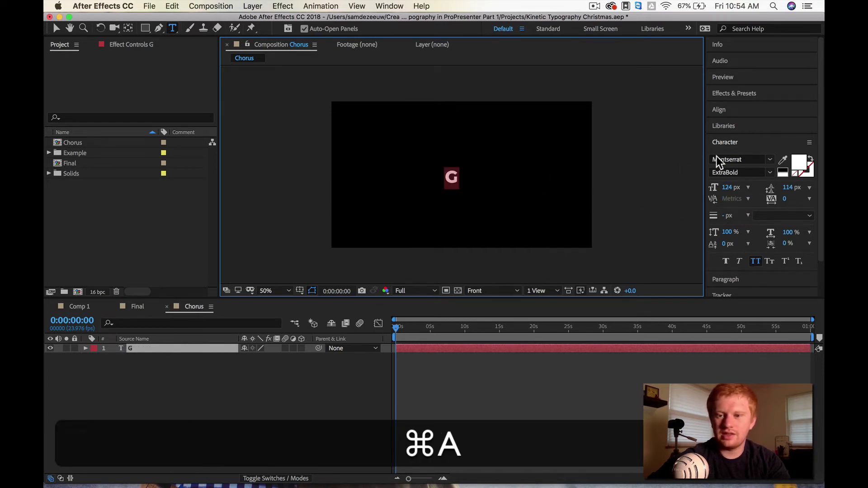
click(770, 173)
click(737, 256)
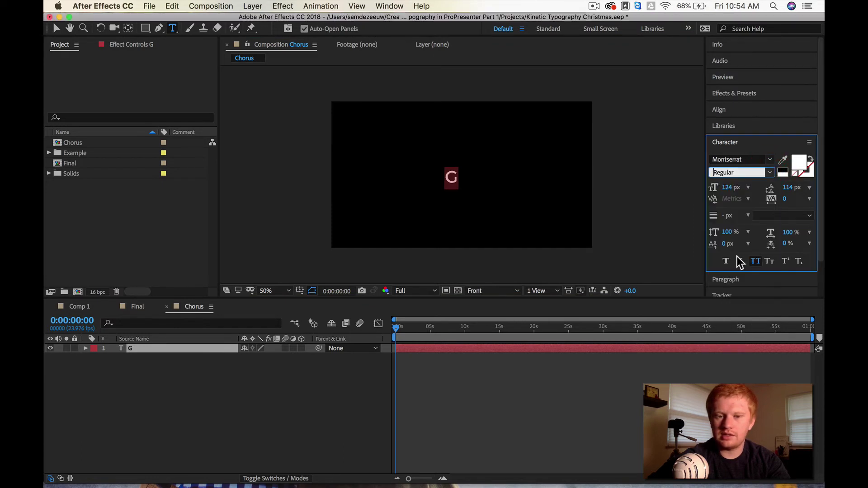
Step: Enlarge the letter G to a font size of 543 px, scale it up further, and centre it in the frame
drag(728, 190, 824, 184)
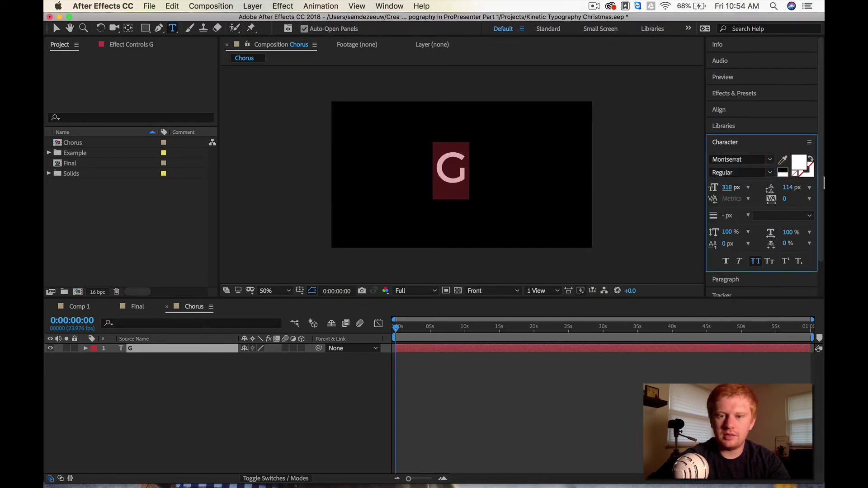
drag(730, 195, 819, 219)
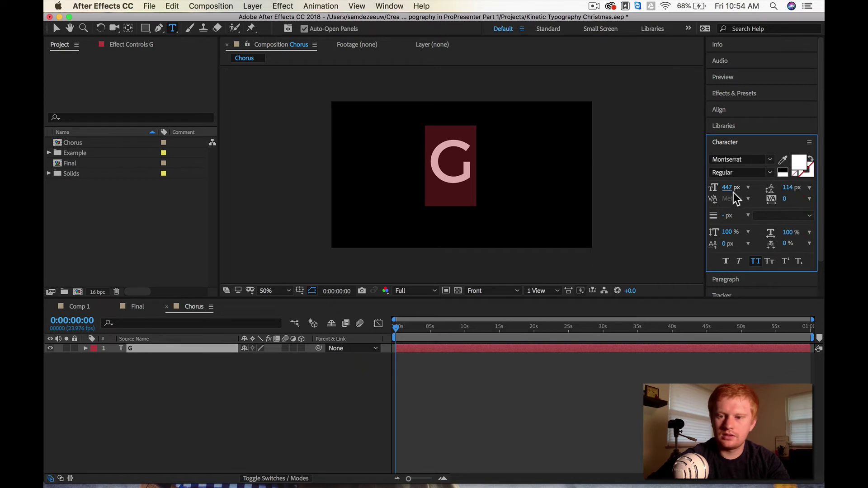
drag(734, 193, 793, 195)
click(56, 28)
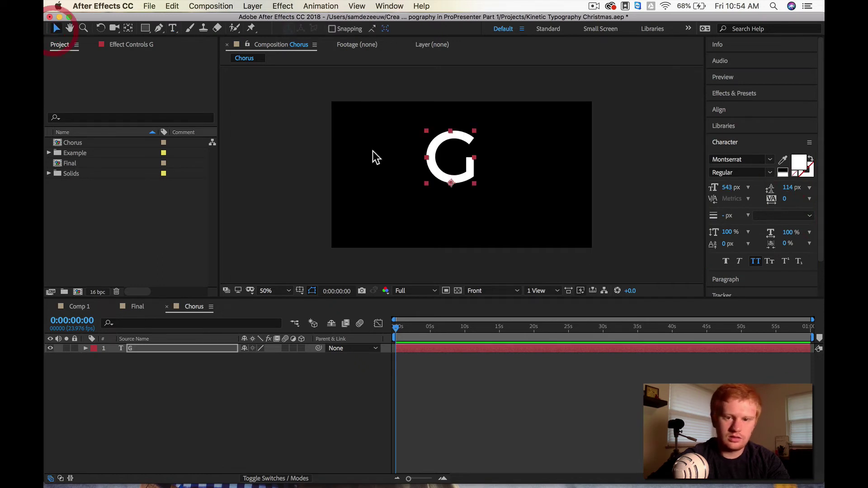
drag(454, 165, 465, 179)
drag(485, 145, 500, 128)
drag(457, 171, 457, 183)
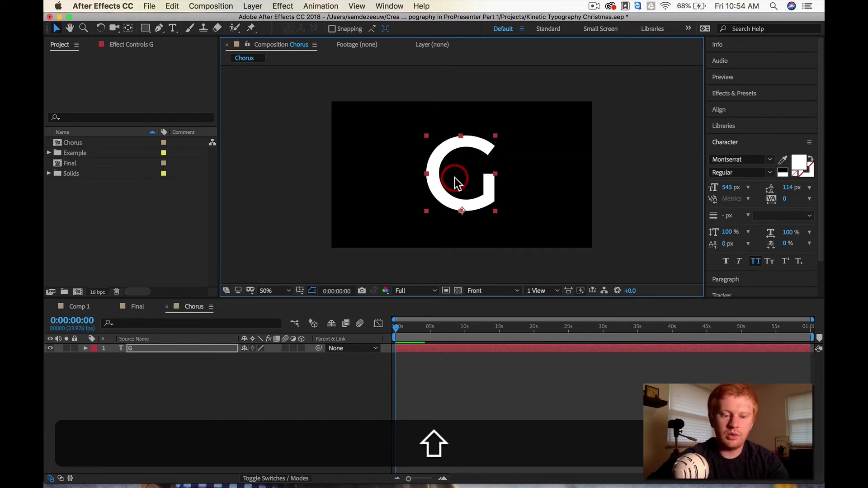
Step: Make the G layer 3D, show its position in the Active Camera view, and test its Z depth before returning Z to 0
click(302, 349)
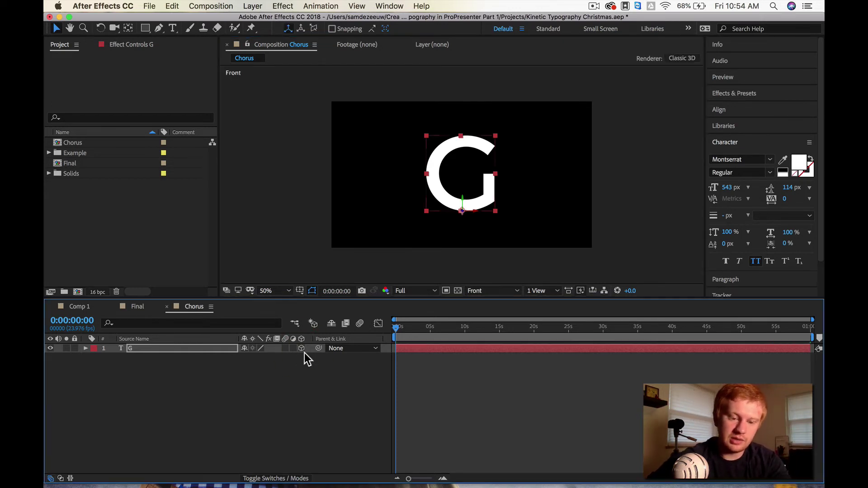
key(p)
click(131, 357)
key(F12)
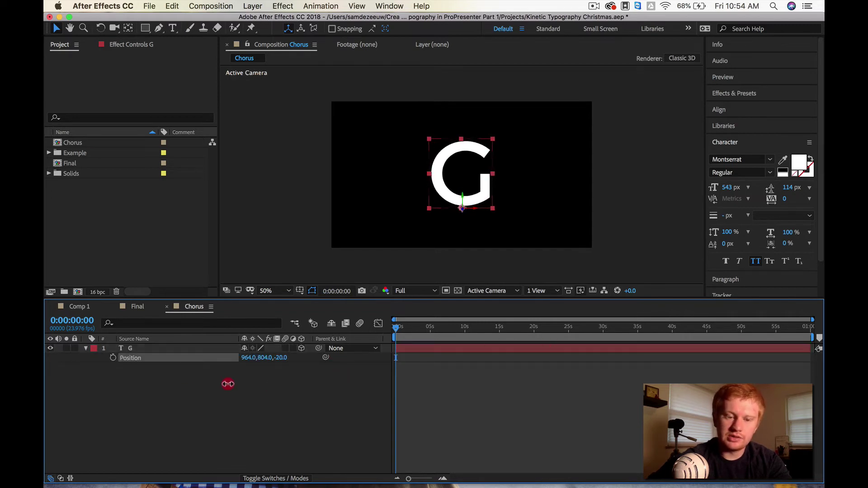
drag(435, 365, 175, 378)
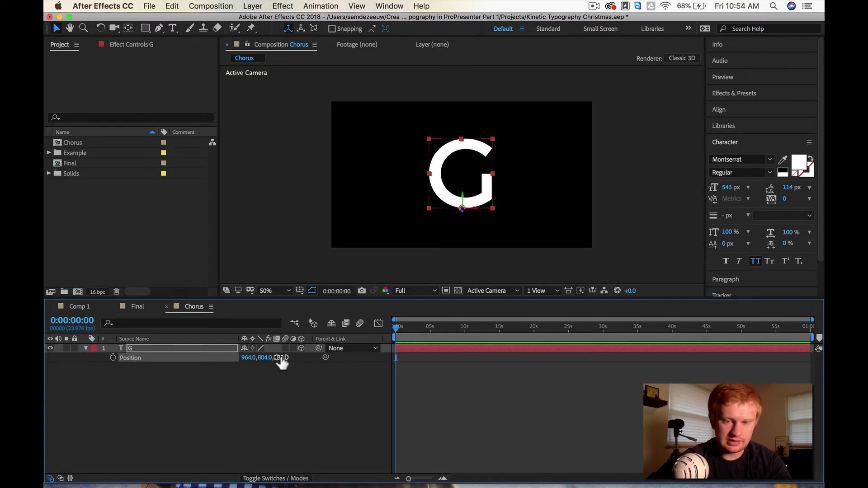
drag(289, 372, 113, 360)
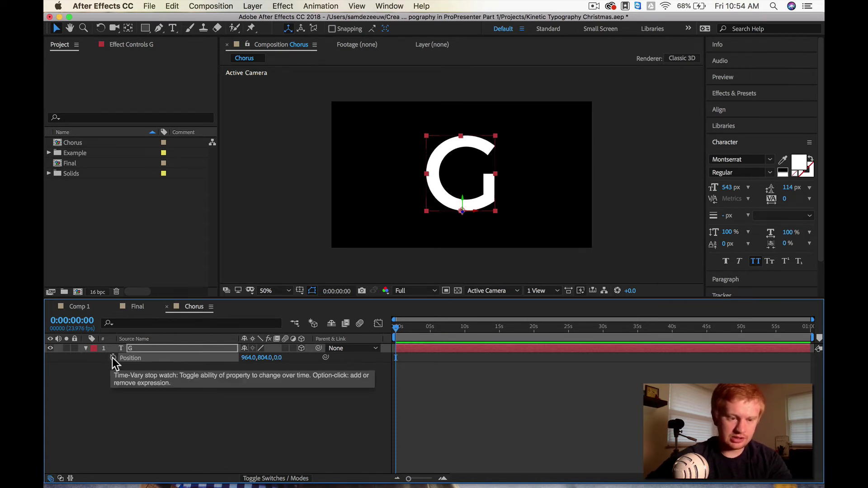
Step: Add position keyframes to the G layer at 0:00:00:00 and 0:00:00:20
click(113, 357)
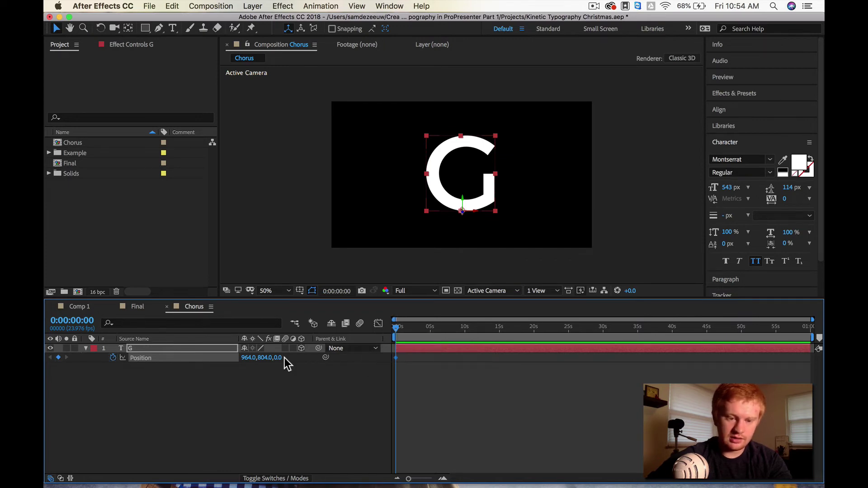
drag(419, 327, 411, 334)
scroll(411, 335, up, 5)
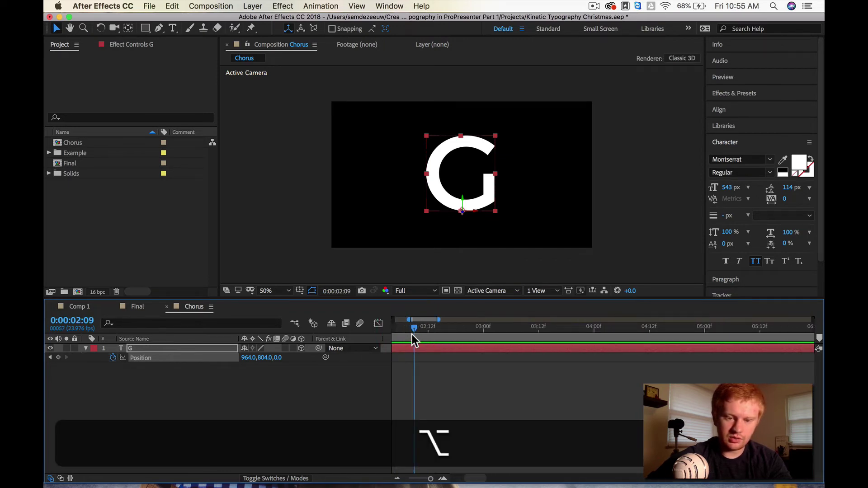
click(502, 329)
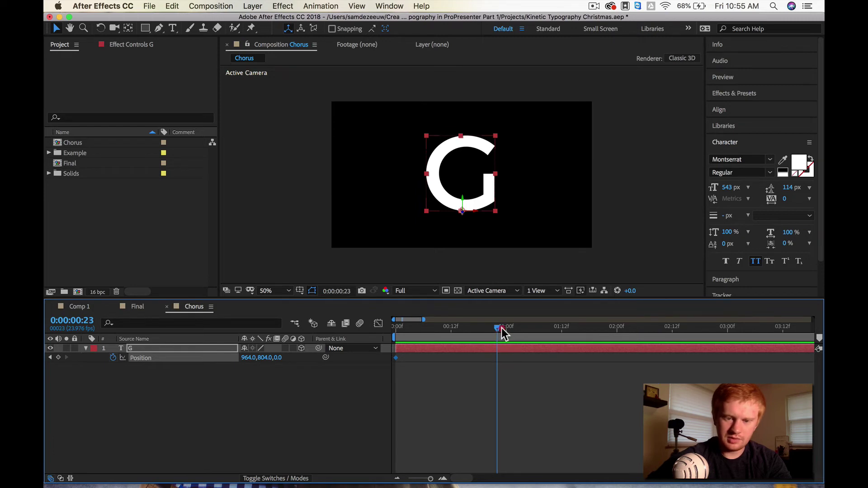
drag(502, 328, 489, 329)
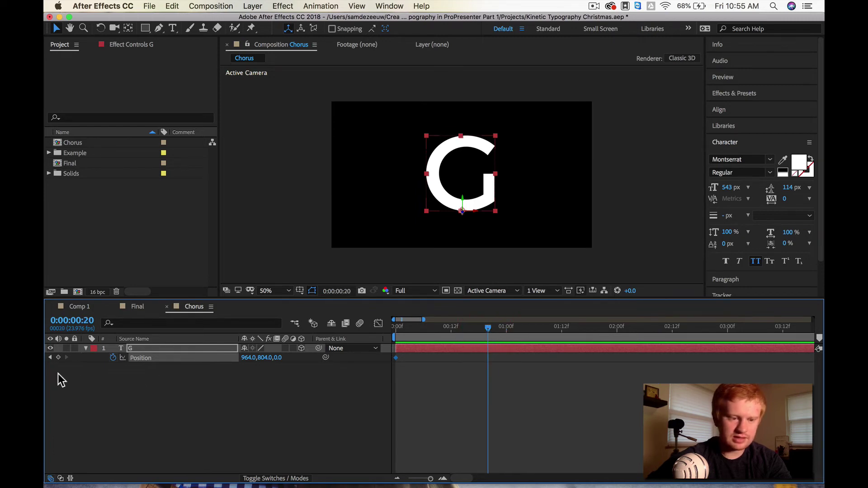
click(58, 357)
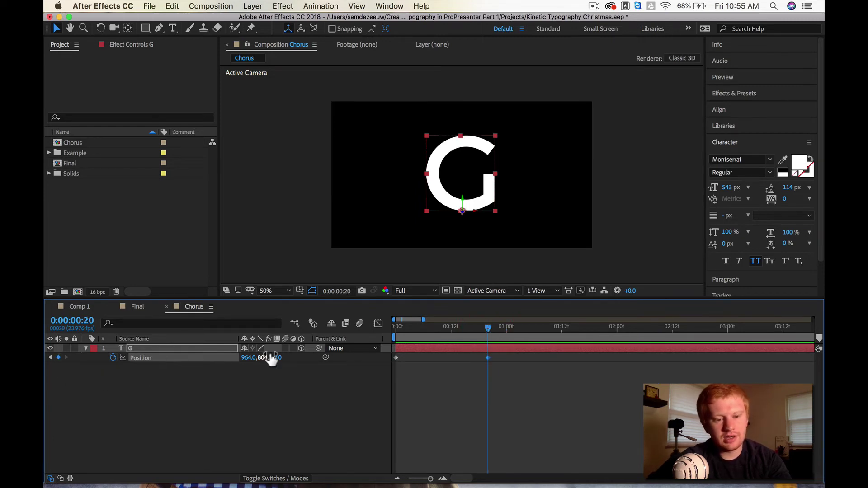
Step: Set the G layer's Z position to -2299 at 0:00:00:20 and to 22500 at 0:00:00:00
drag(280, 364, 315, 373)
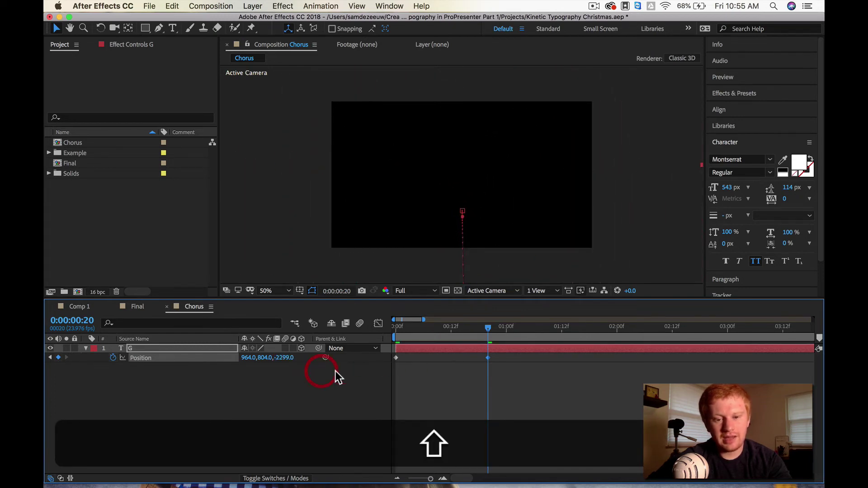
drag(487, 326, 726, 314)
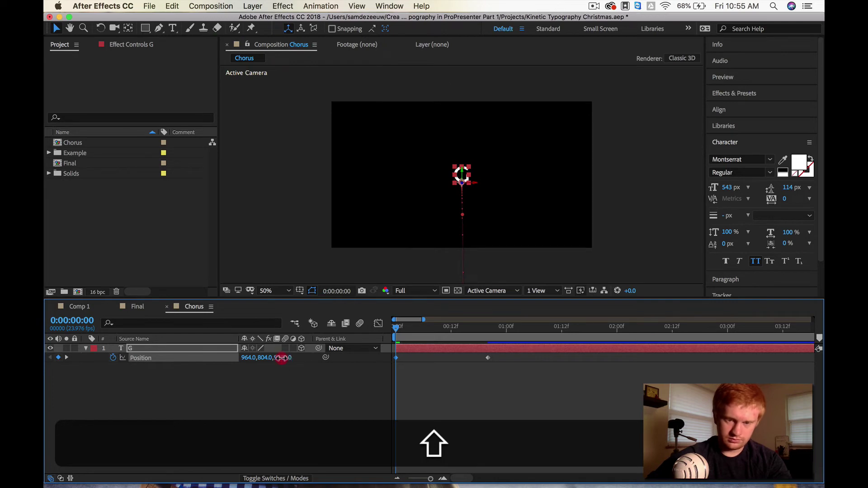
drag(282, 358, 525, 358)
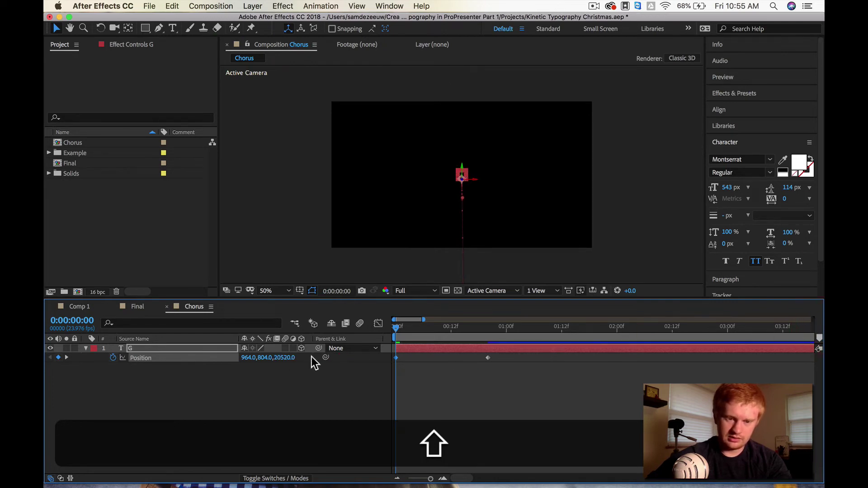
click(542, 391)
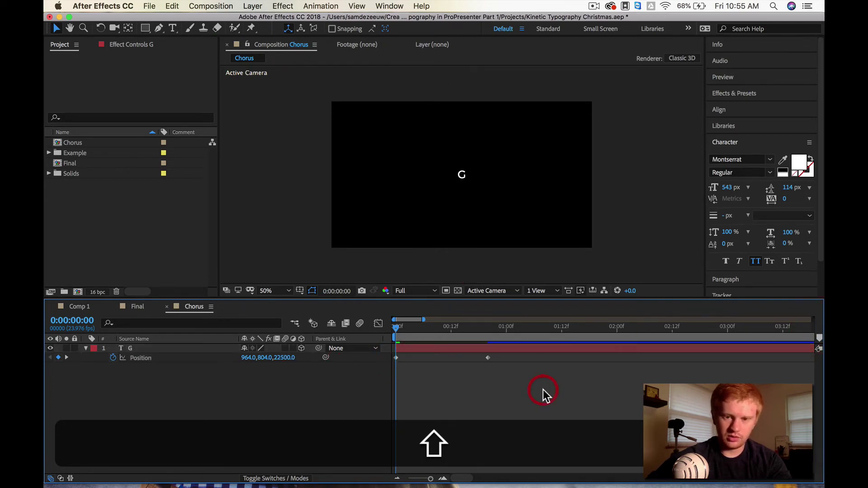
Step: Preview the G layer's fly-past and scale the layer down to 105.7%
key(space)
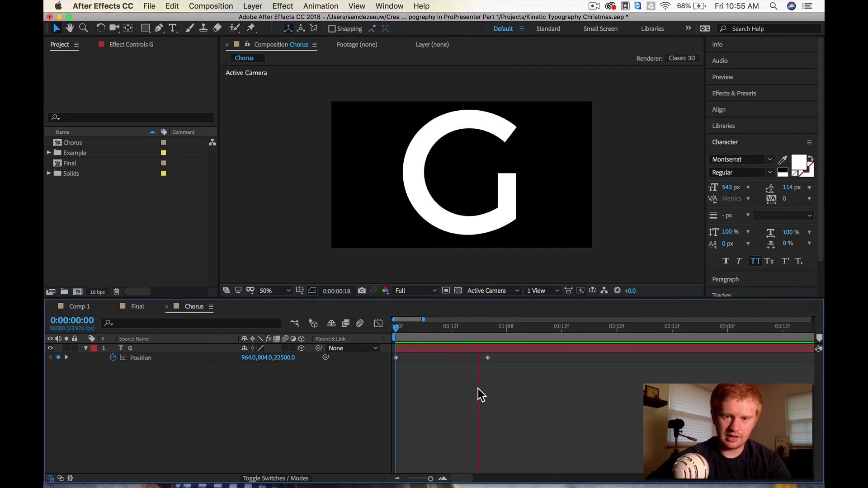
drag(402, 326, 351, 345)
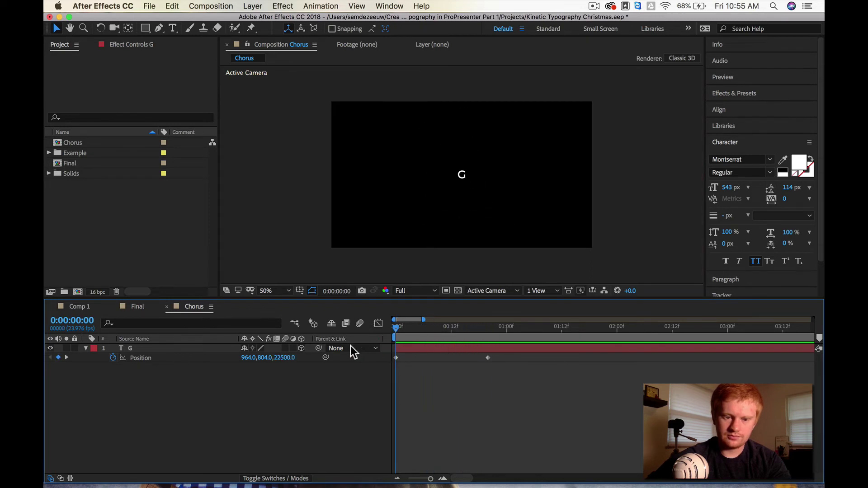
click(397, 339)
click(195, 349)
key(s)
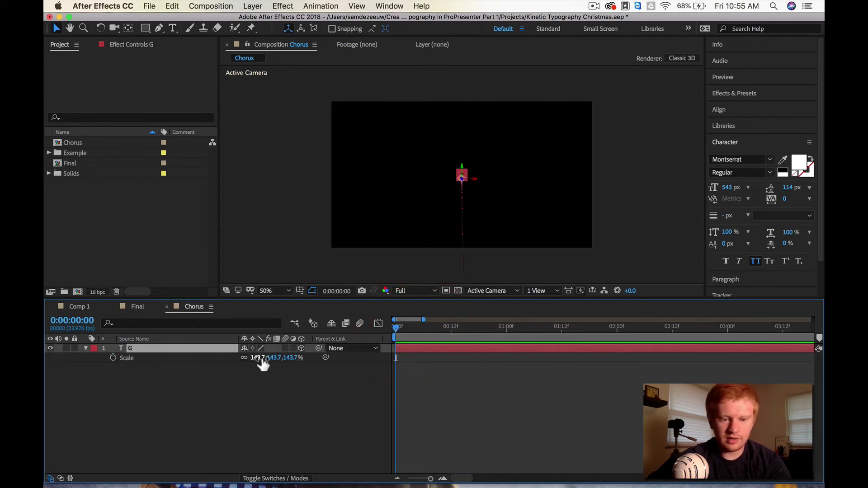
drag(259, 359, 251, 357)
click(246, 384)
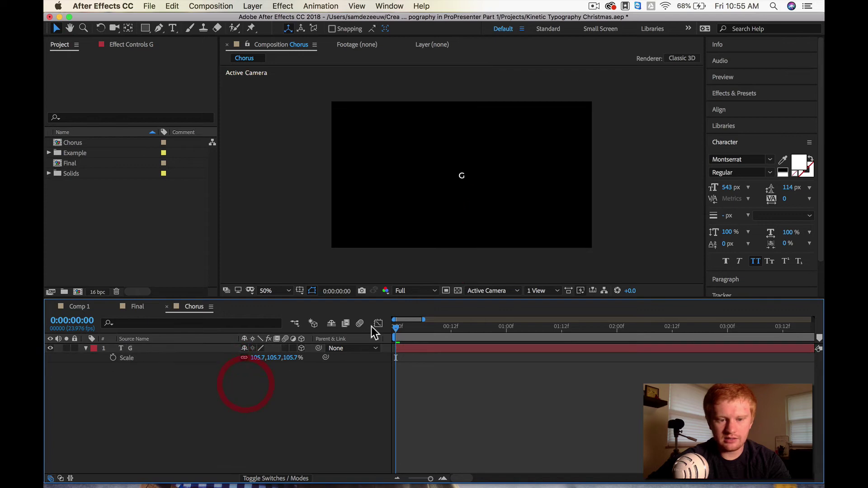
Step: Set the G layer's position keyframe at 0:00:00:20 to Y 765 and Z -2422
drag(396, 326, 492, 326)
key(p)
click(488, 326)
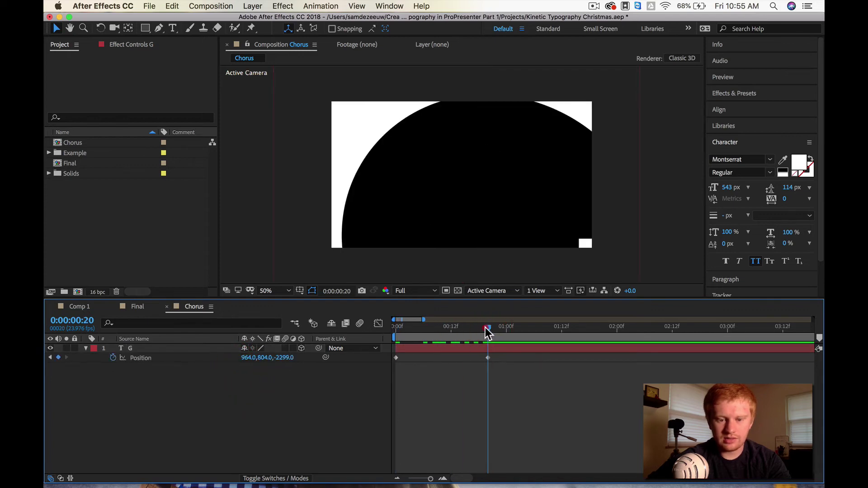
drag(252, 357, 222, 365)
click(459, 356)
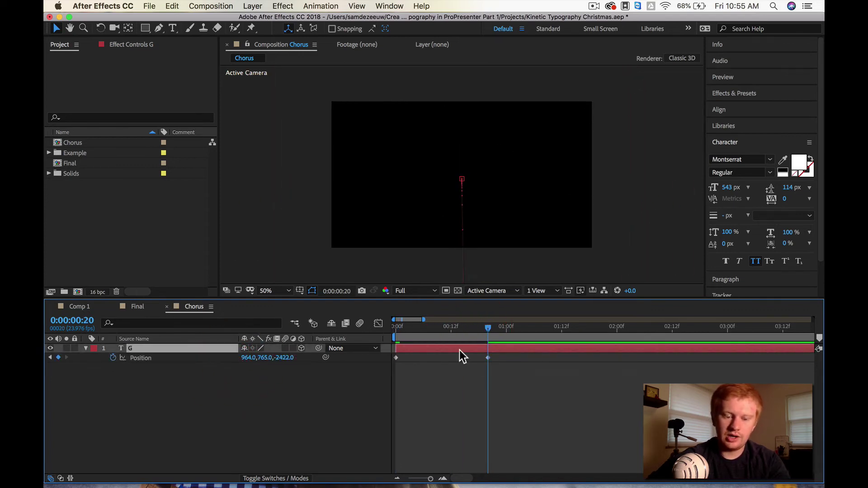
Step: Duplicate the G layer, shift the copy to start at 0:00:00:02, and change its text to L
key(super+d)
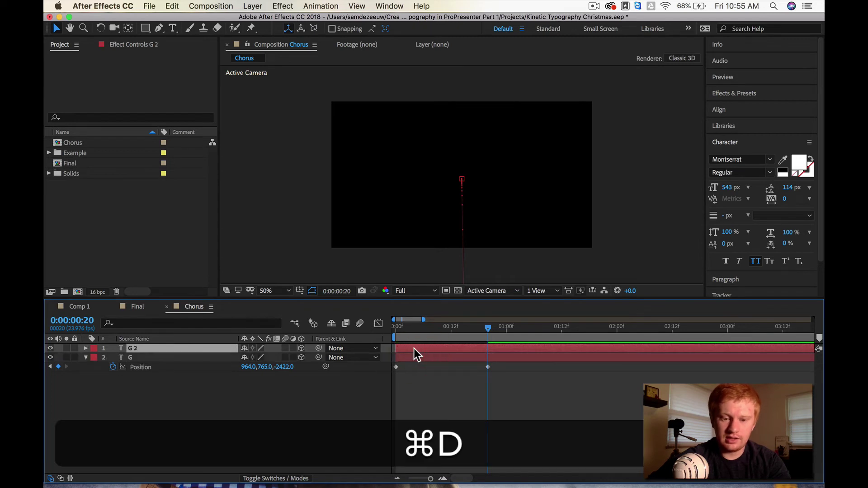
drag(420, 348, 423, 348)
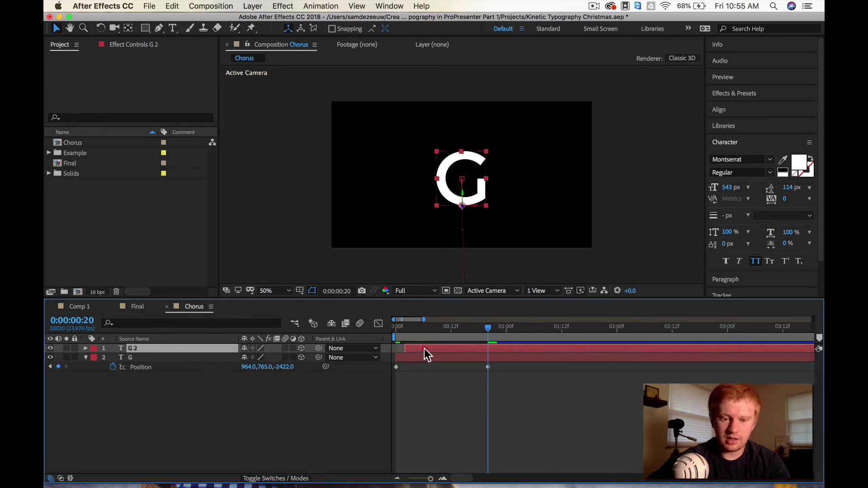
scroll(408, 354, up, 5)
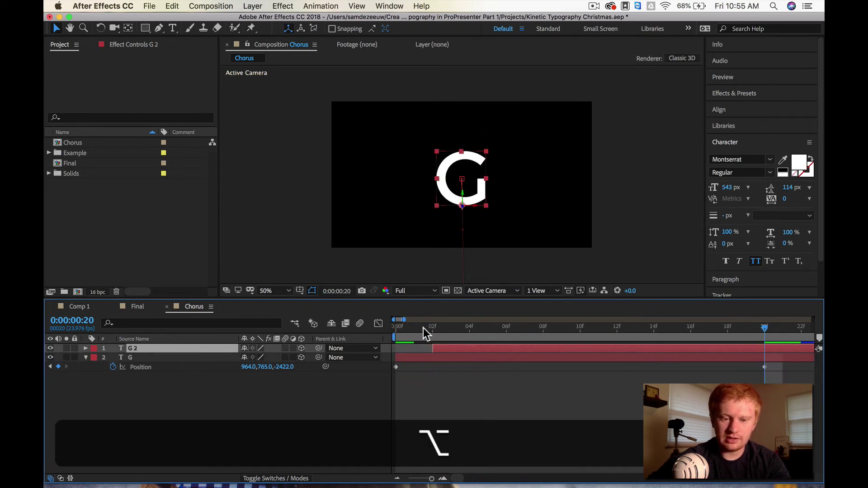
click(436, 329)
drag(436, 328, 747, 329)
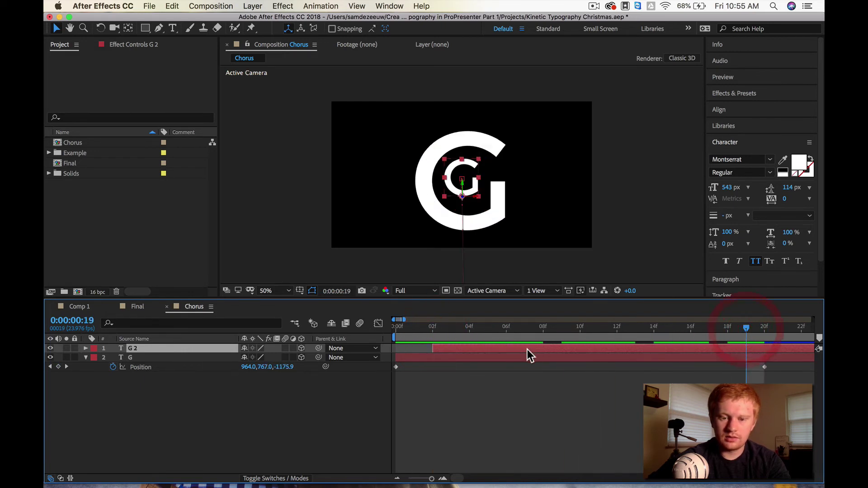
double_click(514, 346)
text(L)
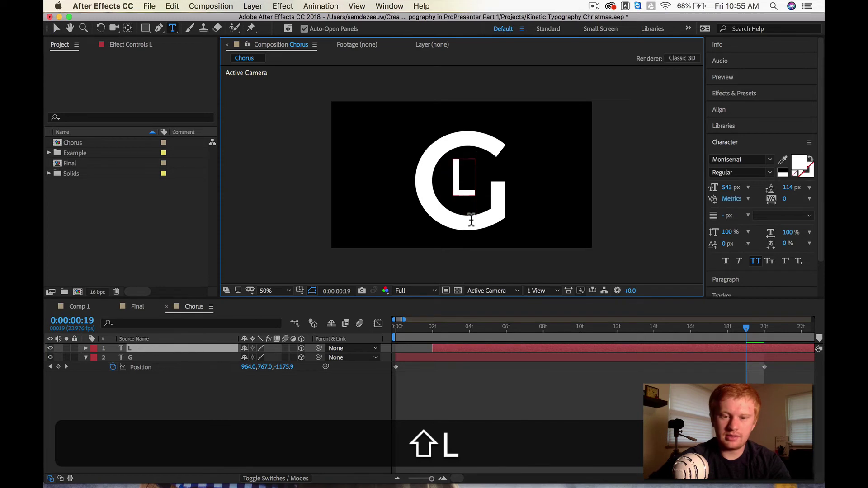
Step: Set the L layer's X position to 898 at 0:00:00:22 so the letter clears the frame
key(minus)
drag(565, 330, 596, 331)
click(588, 348)
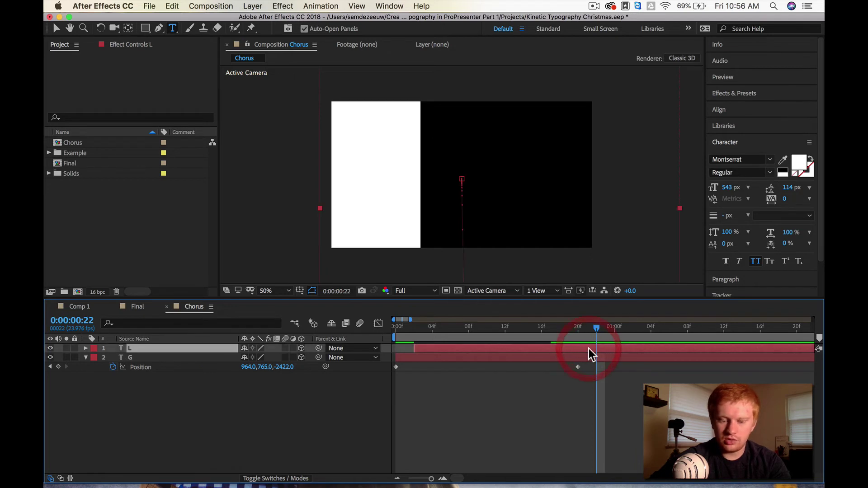
key(p)
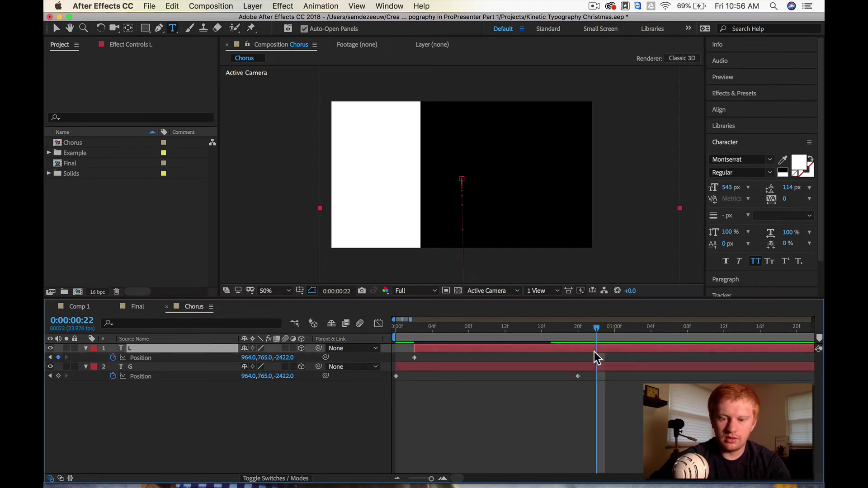
drag(270, 363, 217, 361)
key(super+z)
click(535, 395)
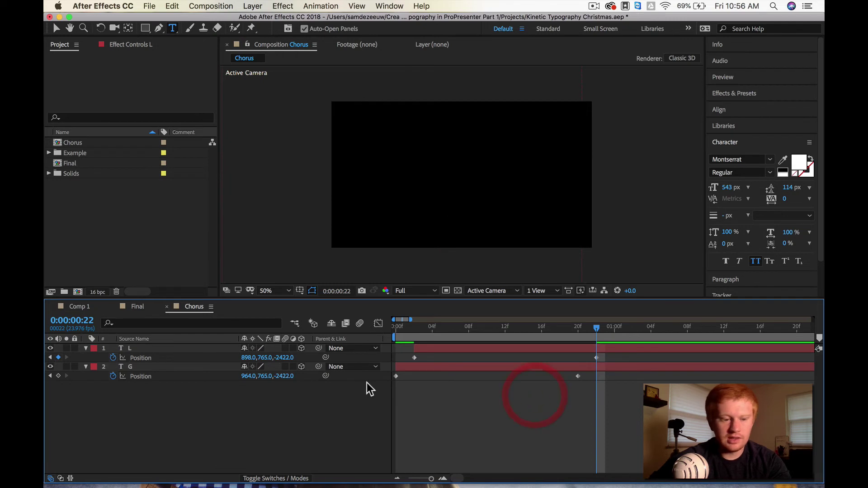
Step: Duplicate G above the L layer, shift the copy to start at 0:00:00:04, and change its text to O
click(141, 367)
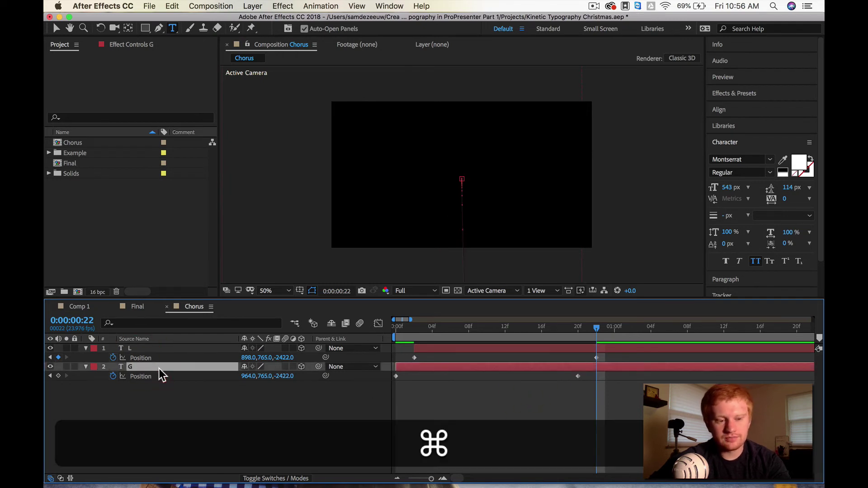
key(super+d)
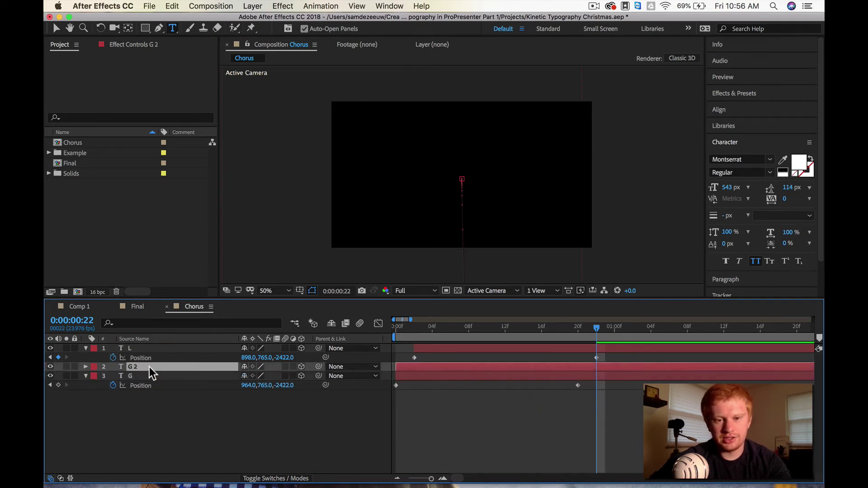
drag(150, 367, 150, 346)
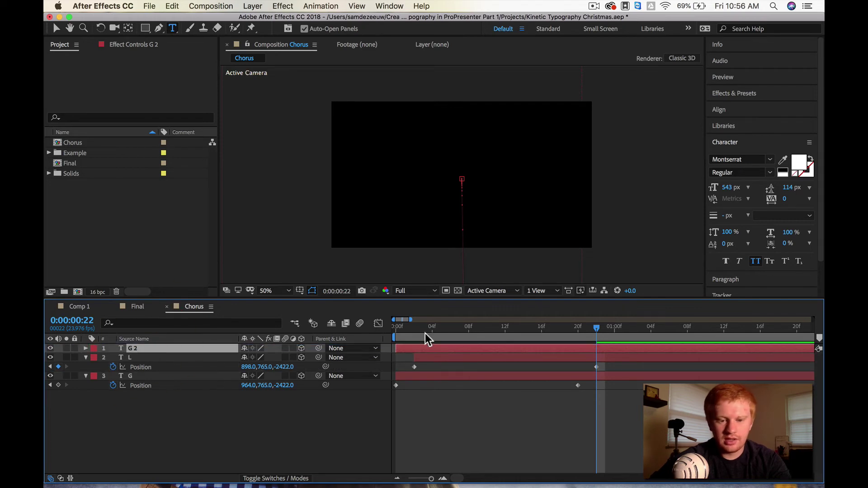
drag(409, 352, 445, 352)
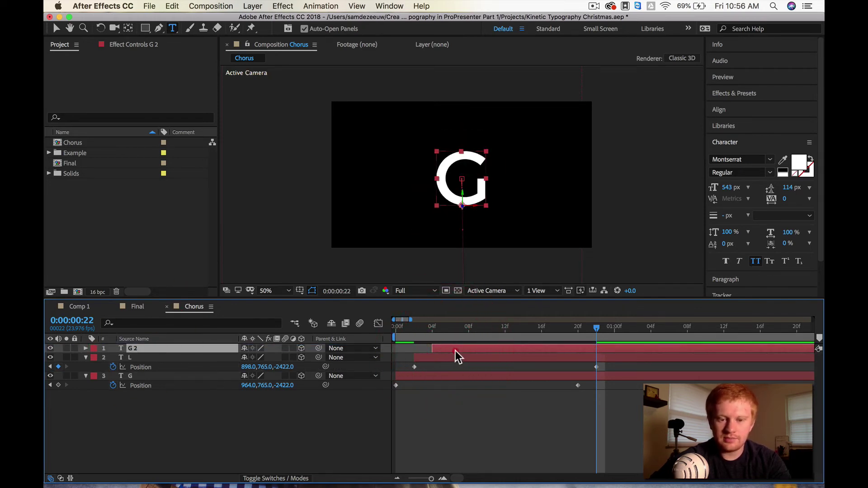
click(455, 351)
text(O)
click(463, 350)
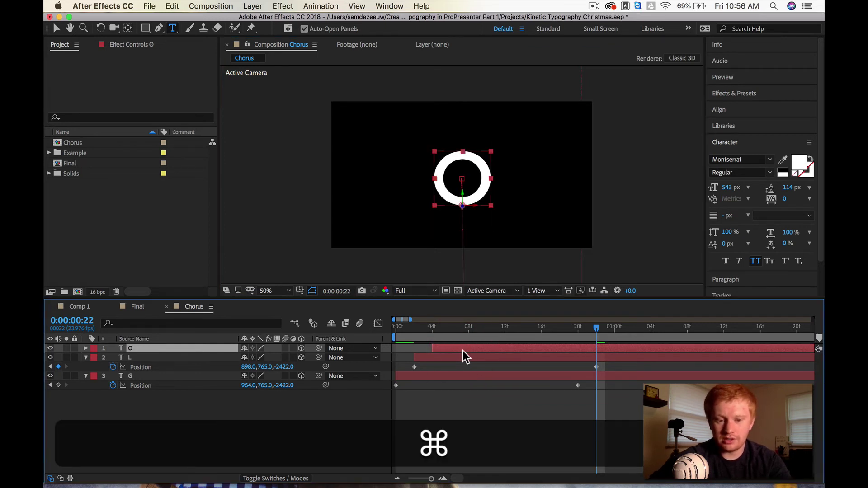
Step: Duplicate the O layer repeatedly and stagger the copies' start times two frames apart
key(super+d)
key(super+d)
drag(463, 351, 495, 351)
key(super+d)
key(super+d)
drag(514, 350, 559, 349)
Step: Change the staggered copies to R, I and A, starting them at frames 12, 14 and 16
double_click(532, 347)
text(R)
key(super+d)
double_click(546, 349)
text(I)
key(super+d)
click(549, 330)
text(A)
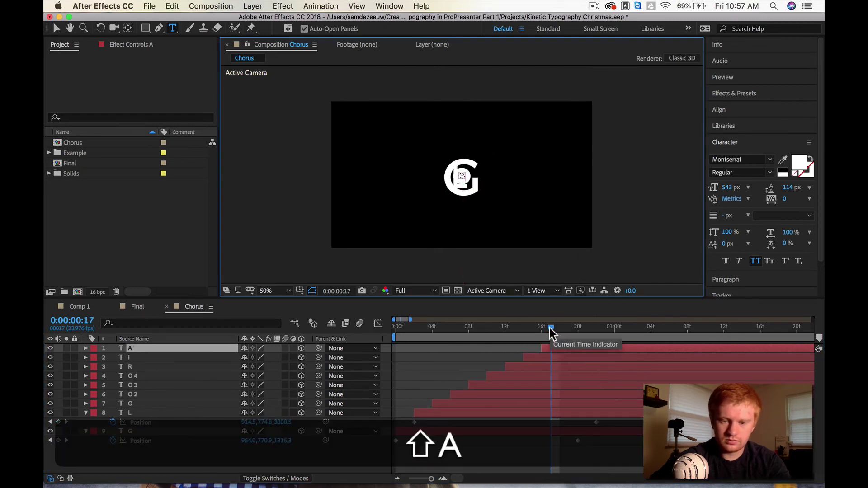
Step: Preview the letter sequence and trim the end of the R layer to 0:00:01:08
key(space)
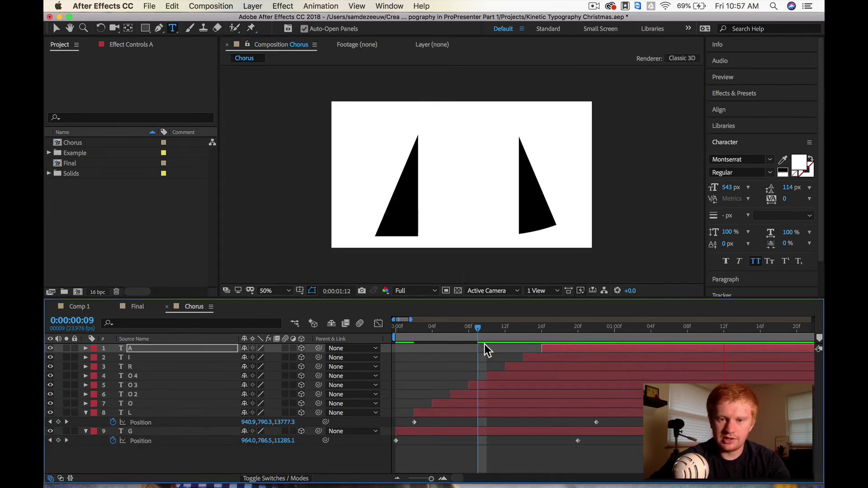
drag(600, 330, 680, 328)
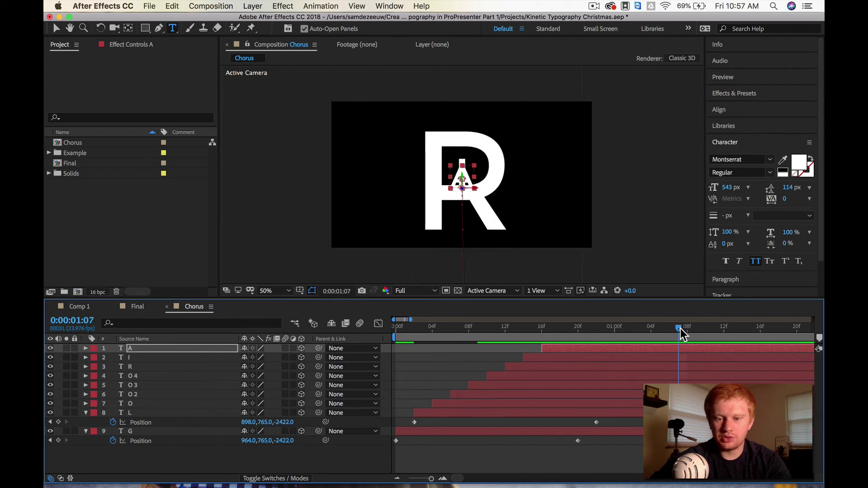
click(680, 365)
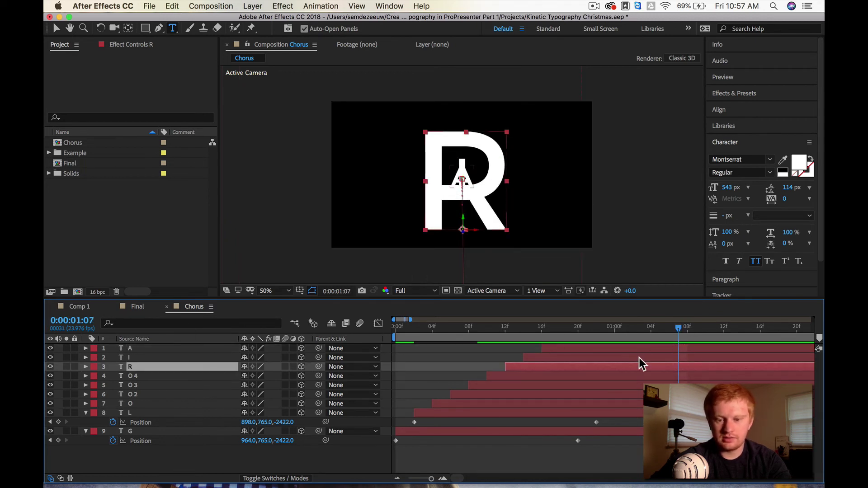
key(alt+bracketright)
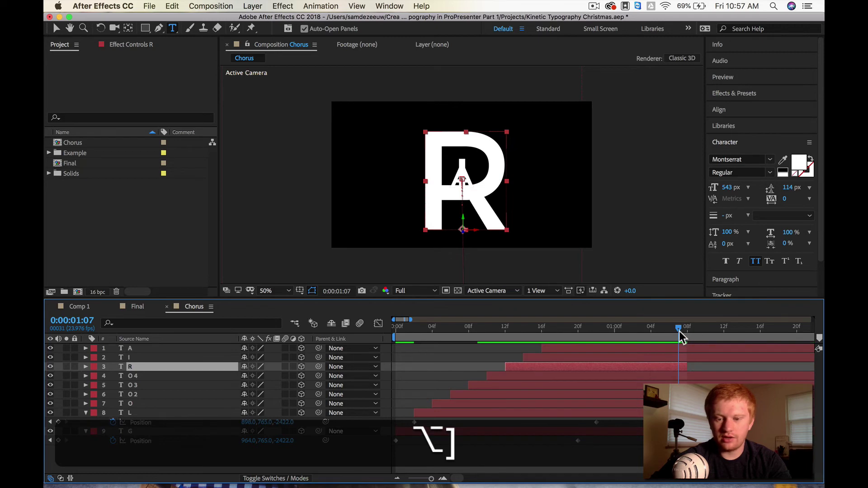
drag(679, 334, 687, 334)
click(688, 362)
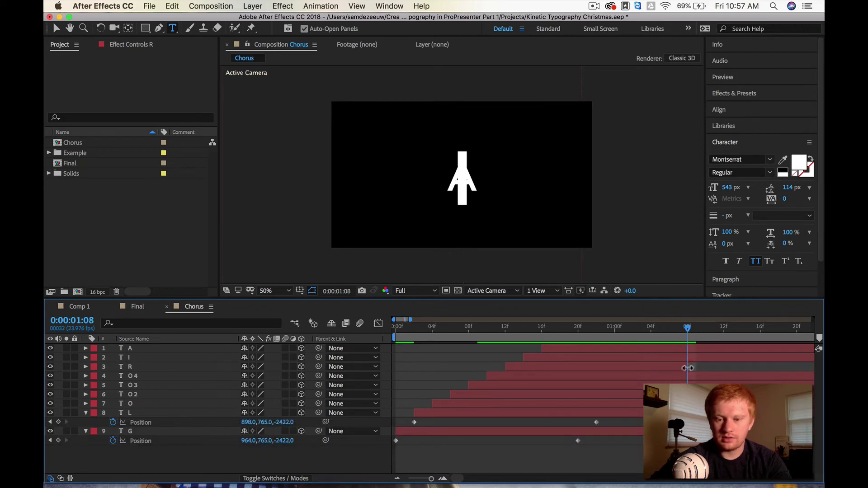
drag(687, 368, 694, 368)
Step: Trim the ends of the I layer to 0:00:01:10 and the A layer to 0:00:01:14
mouse_move(691, 324)
mouse_down()
mouse_move(682, 333)
mouse_move(716, 324)
mouse_move(706, 327)
mouse_up()
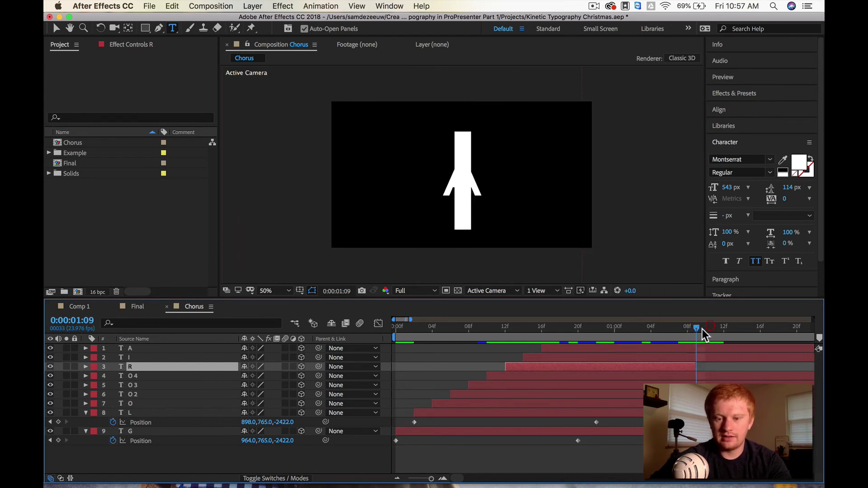
click(705, 357)
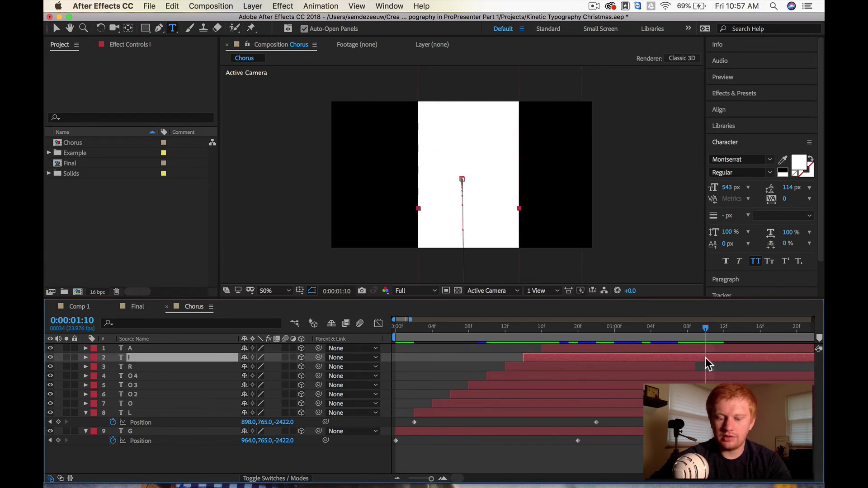
key(alt)
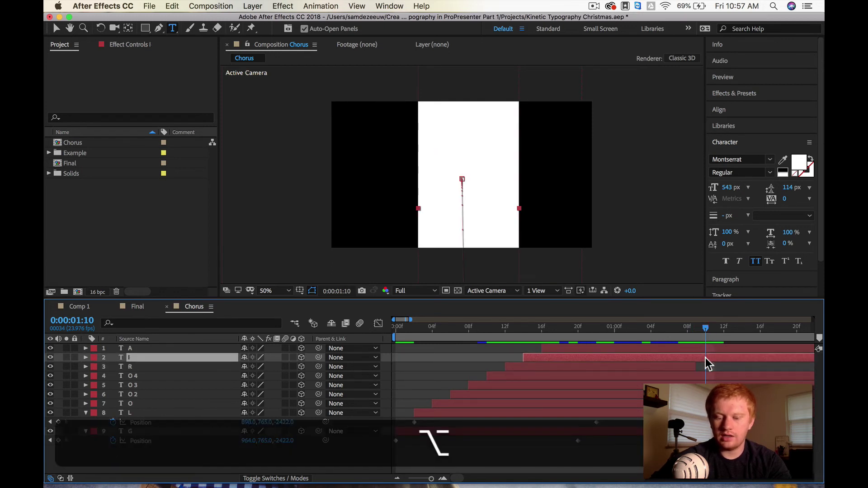
key(alt+bracketright)
drag(706, 330, 741, 326)
click(740, 350)
key(alt)
key(alt+bracketright)
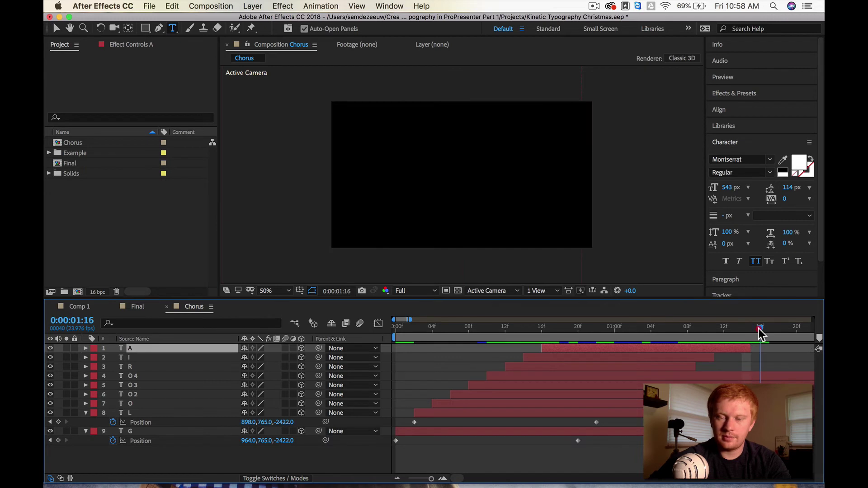
Step: Play the letter sequence from the beginning and check how the last letters leave the frame up to 0:00:01:16
key(Home)
key(space)
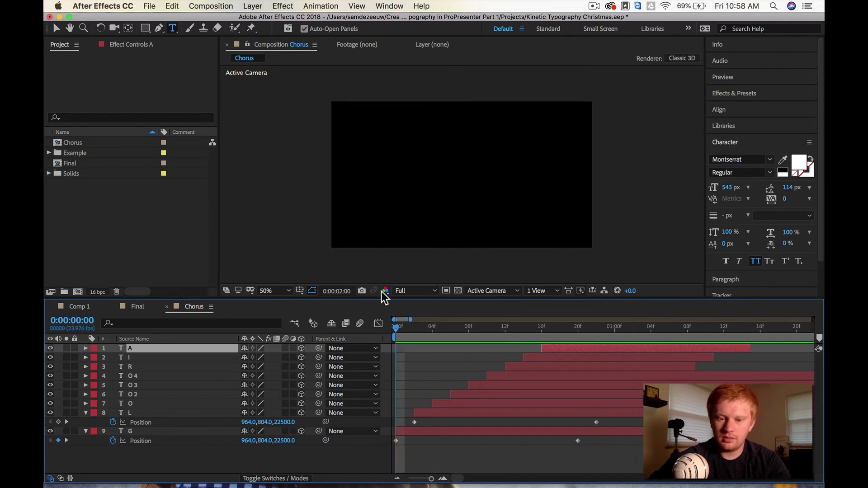
click(466, 328)
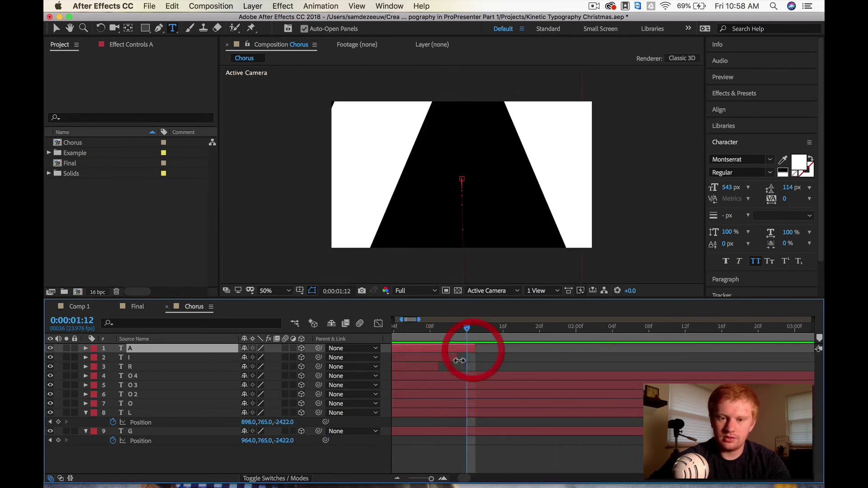
key(super+Down)
scroll(443, 408, down, 5)
key(Home)
key(space)
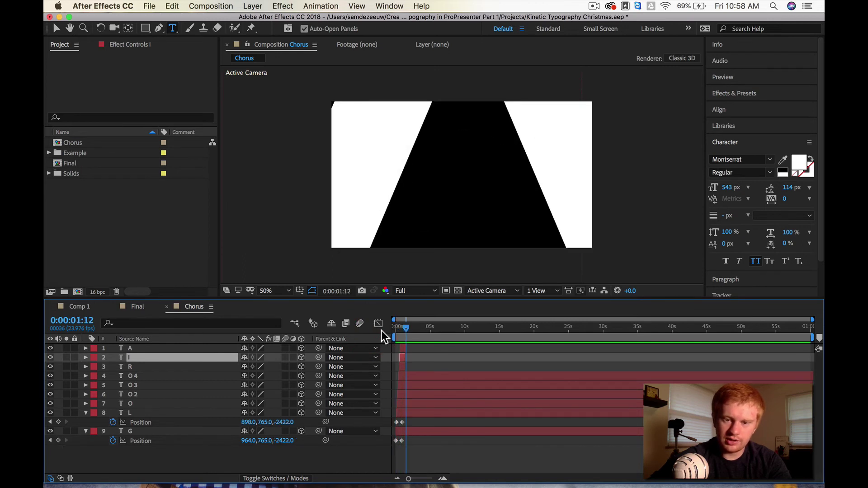
scroll(400, 341, up, 5)
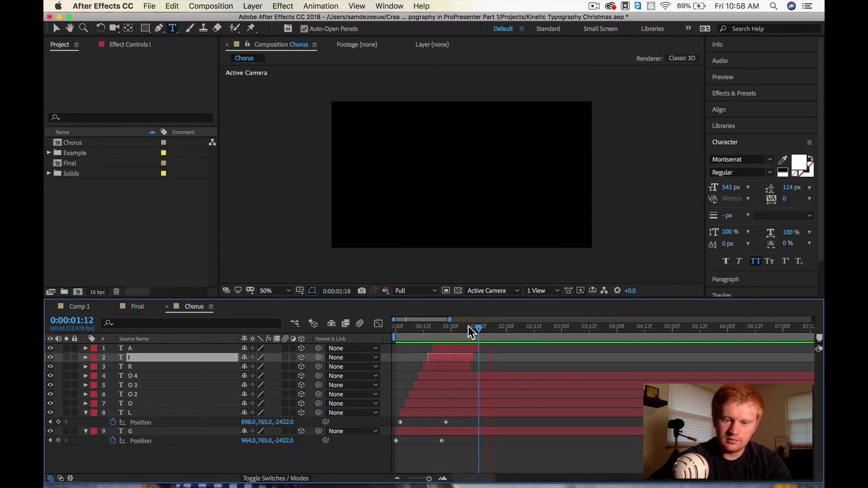
drag(472, 329, 488, 327)
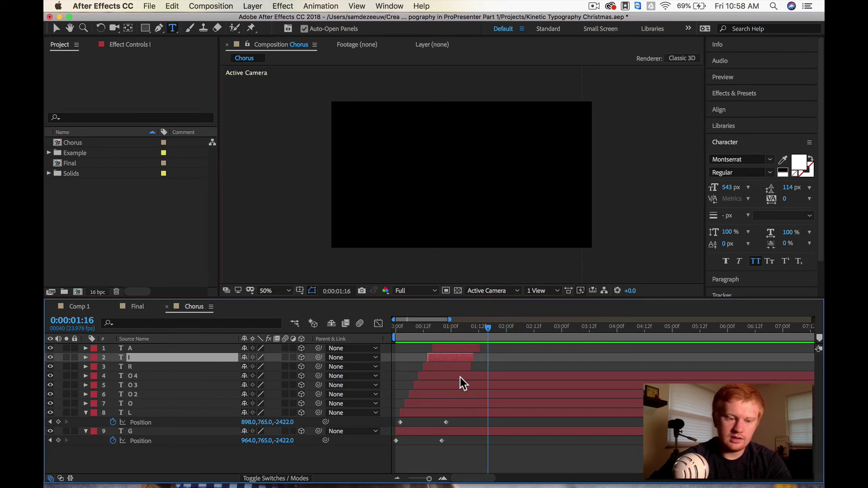
Step: Duplicate the O 4 layer above all others, change the copy's text to "Gloria" and start it at frame 19
click(460, 377)
key(super+d)
drag(185, 376, 184, 344)
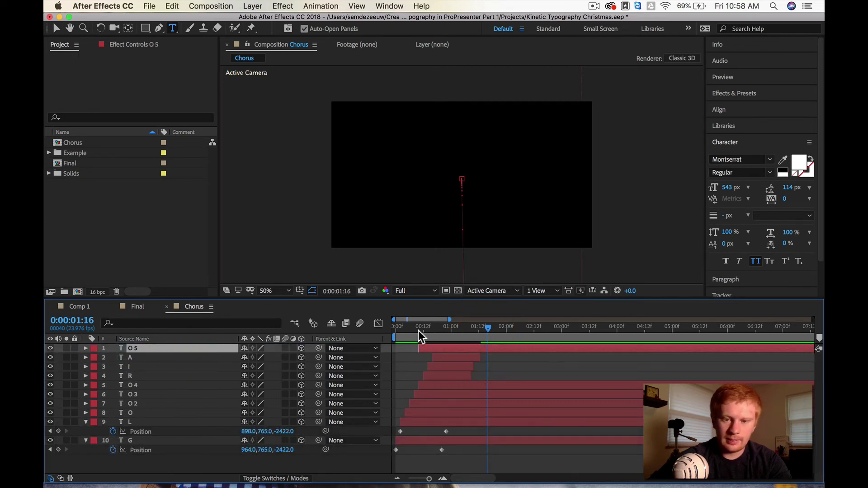
drag(418, 330, 442, 346)
key(shift)
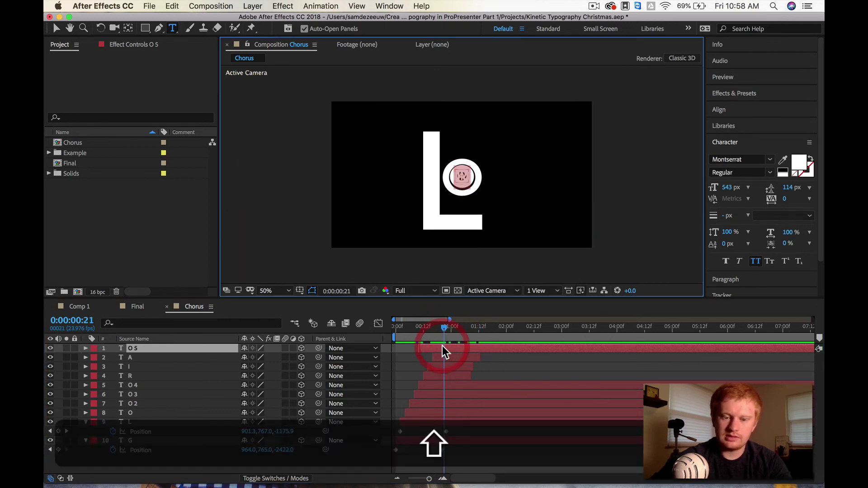
text(Gloria)
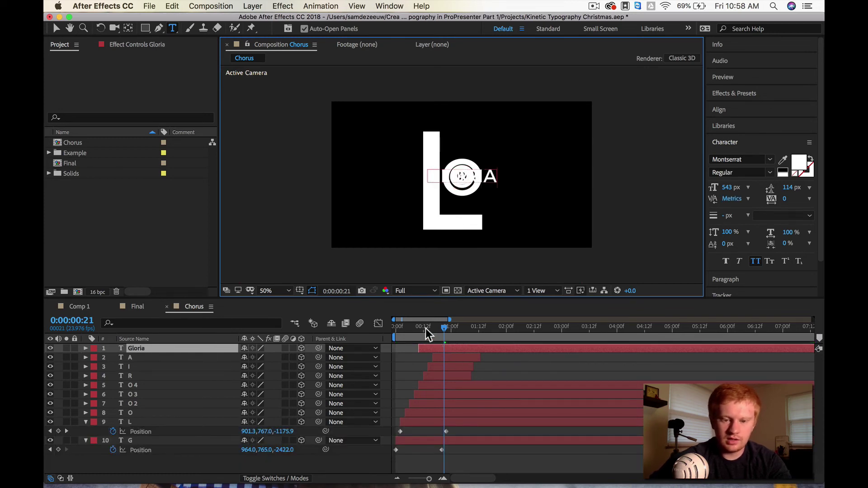
drag(445, 327, 461, 349)
click(464, 327)
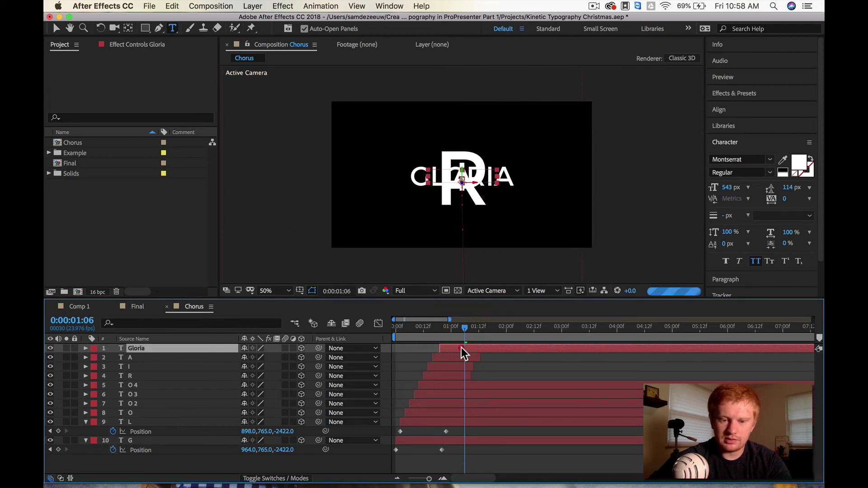
Step: Set the Gloria layer's ending Position keyframe at 0:00:01:15 to a Z value of 2068 and preview the move
key(u)
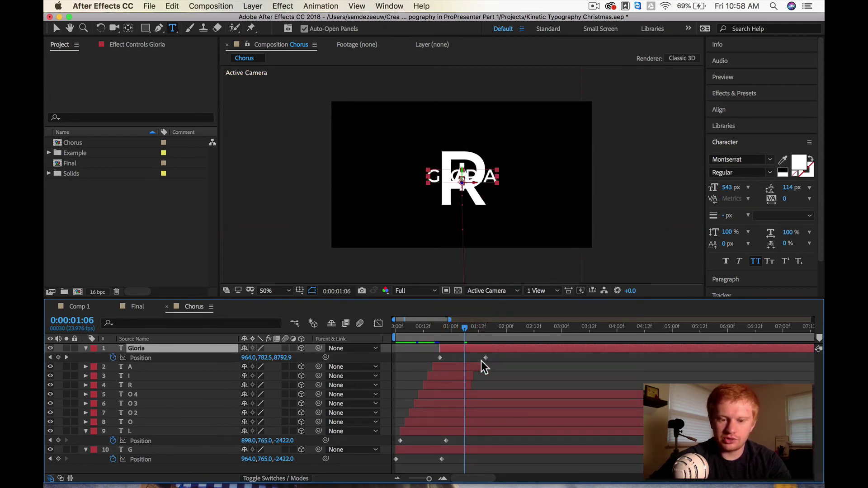
scroll(481, 360, up, 5)
click(500, 334)
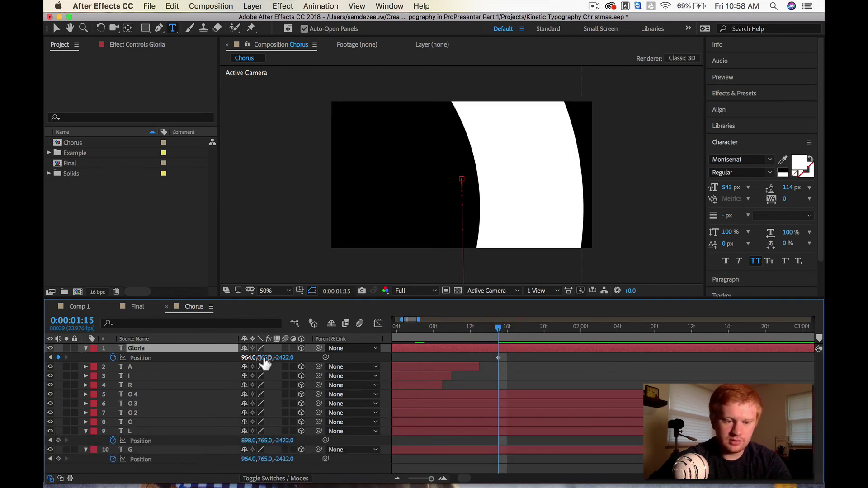
drag(286, 358, 530, 357)
click(395, 328)
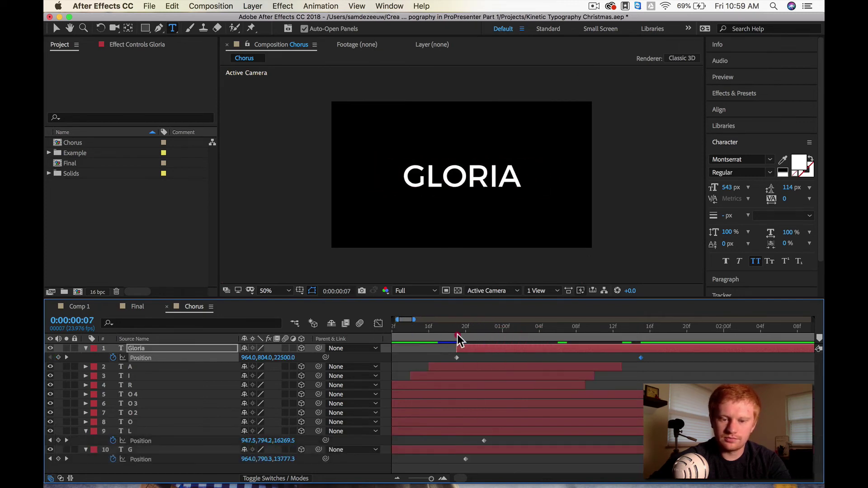
drag(457, 334, 435, 336)
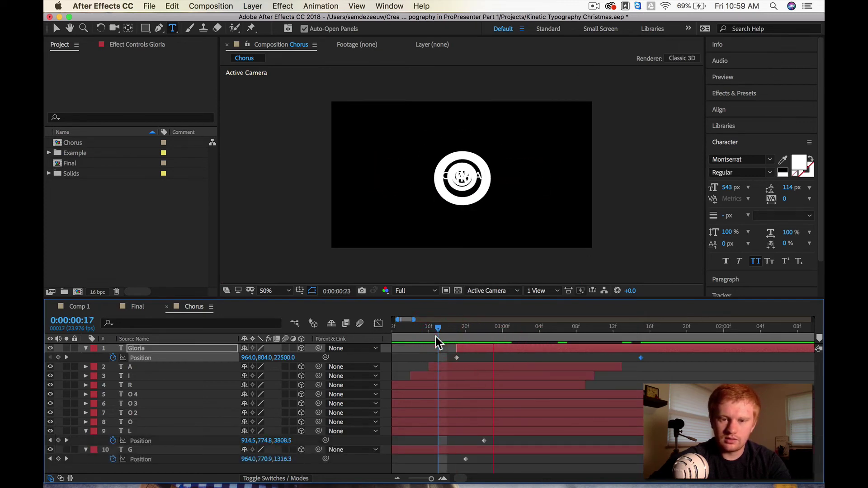
key(space)
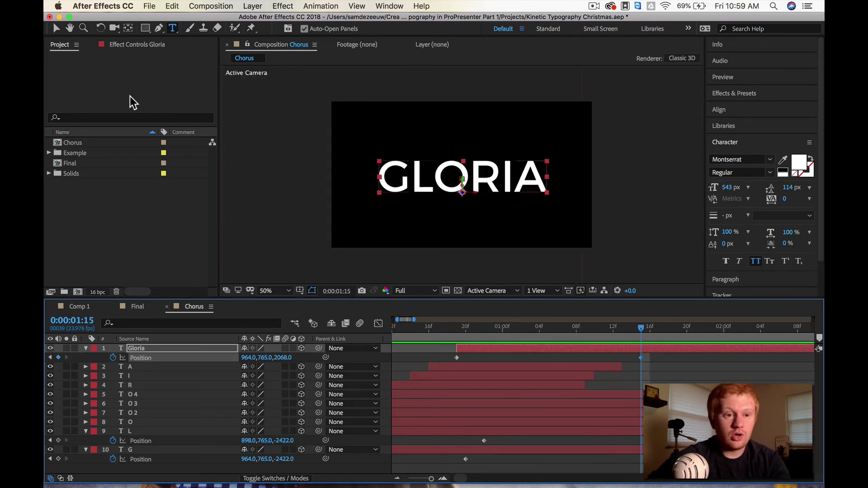
Step: Lock the Gloria layer and all the single-letter layers
click(172, 29)
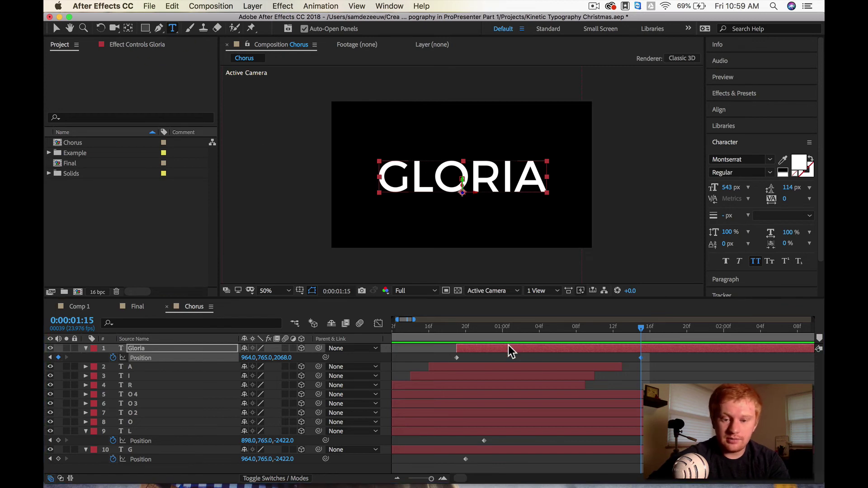
click(519, 357)
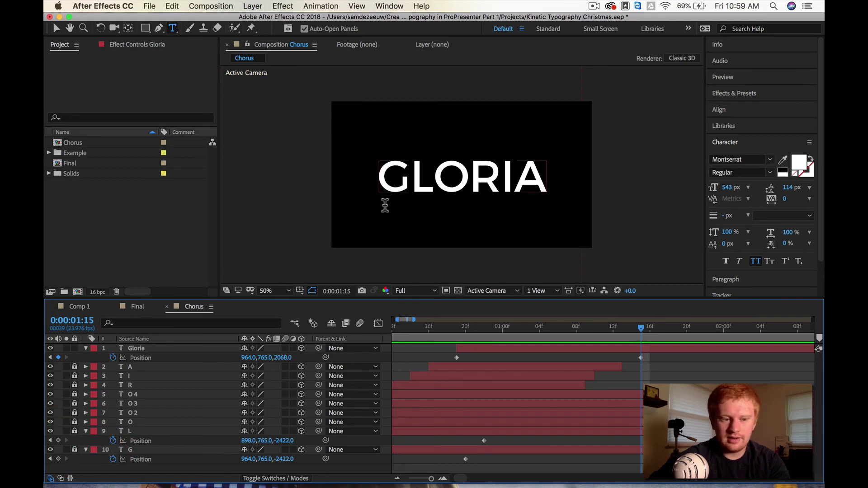
key(ctrl+l)
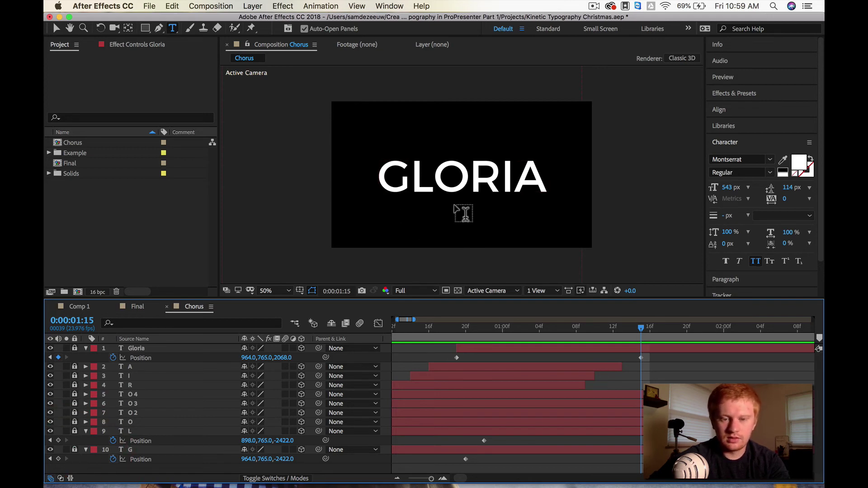
Step: Add a new text layer reading "in excelsis Deo", copying the phrase from the lyrics page in Chrome
click(452, 209)
key(super+Tab)
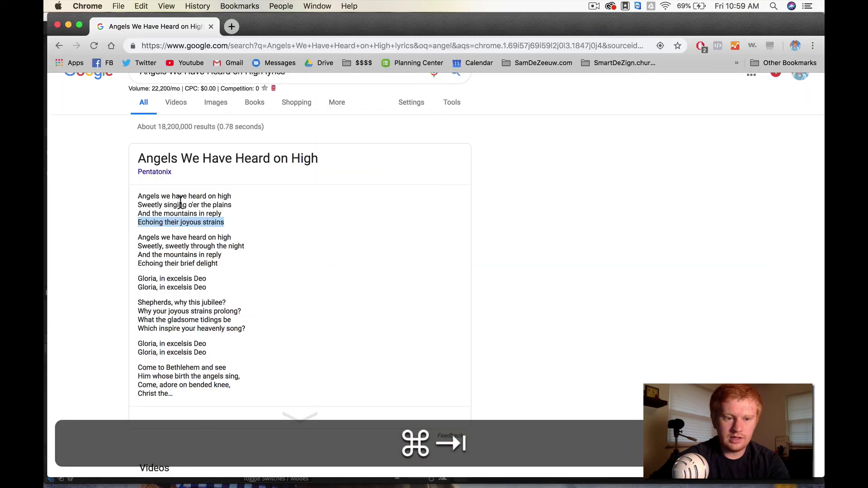
click(156, 248)
drag(159, 287, 207, 289)
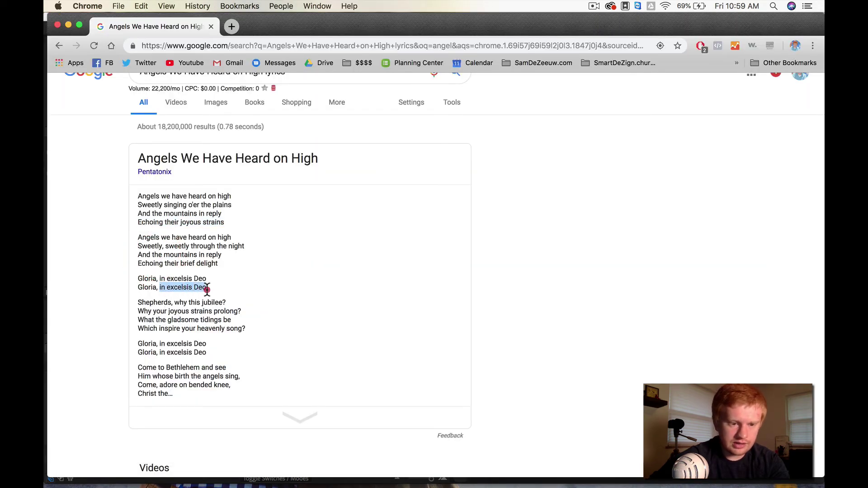
key(super+c)
key(super+Tab)
key(super+v)
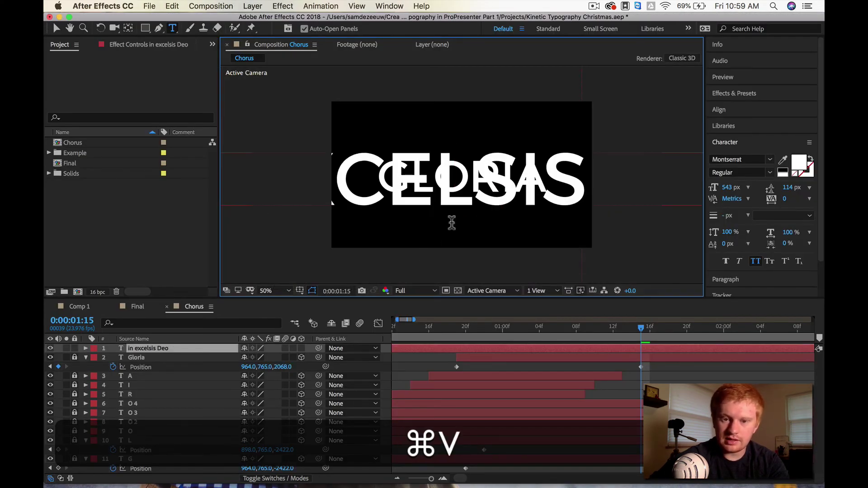
Step: Reduce the "in excelsis Deo" text to 135 px and place it directly beneath GLORIA at matching width
key(super+a)
drag(714, 189, 517, 204)
key(v)
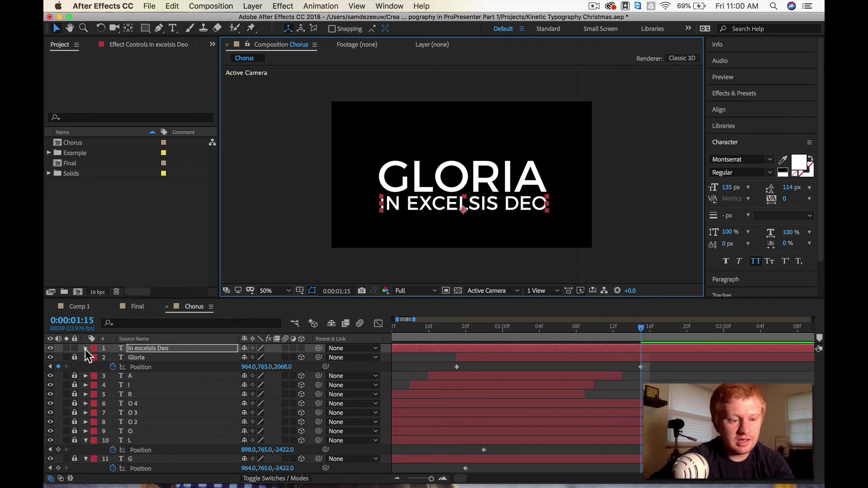
Step: Add an Opacity text animator to the "in excelsis Deo" layer and set its opacity to 0%
click(85, 349)
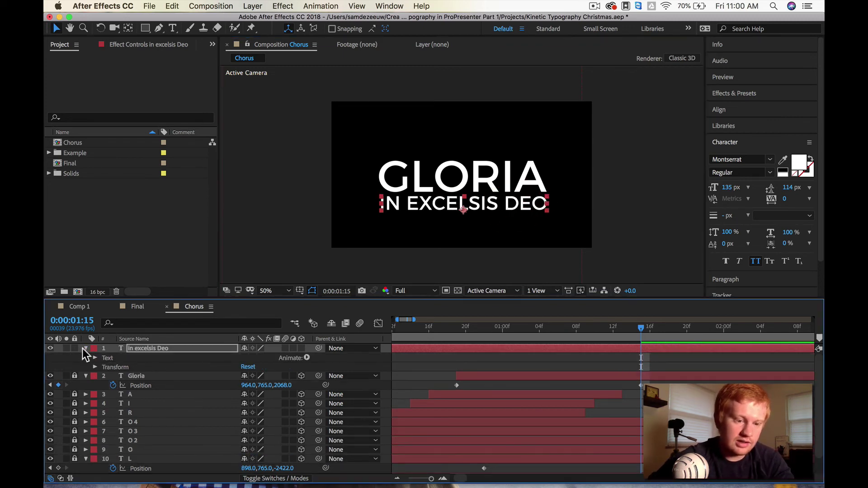
click(307, 358)
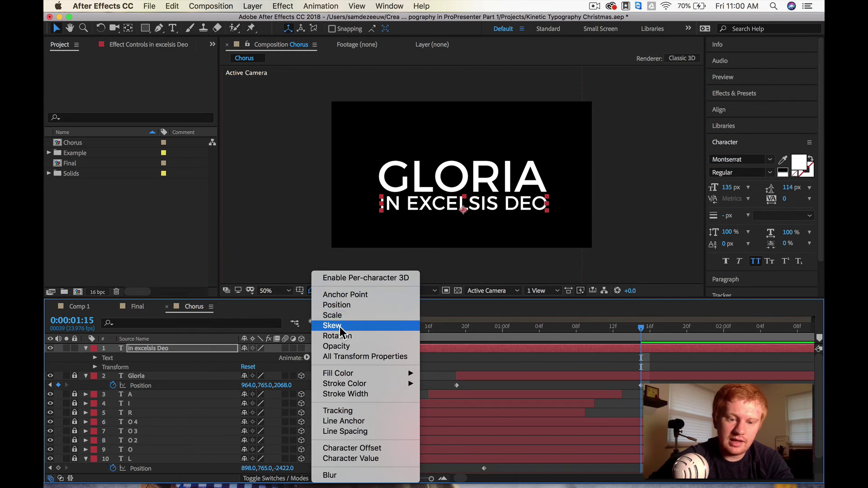
click(348, 346)
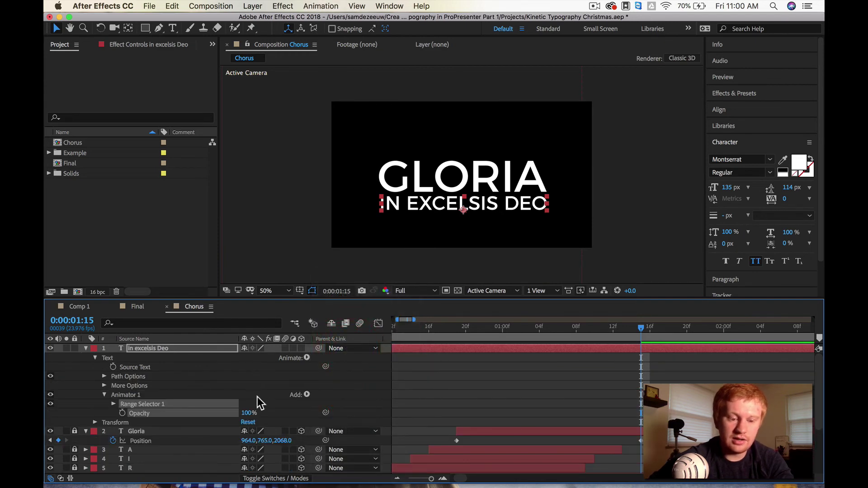
drag(248, 415, 108, 414)
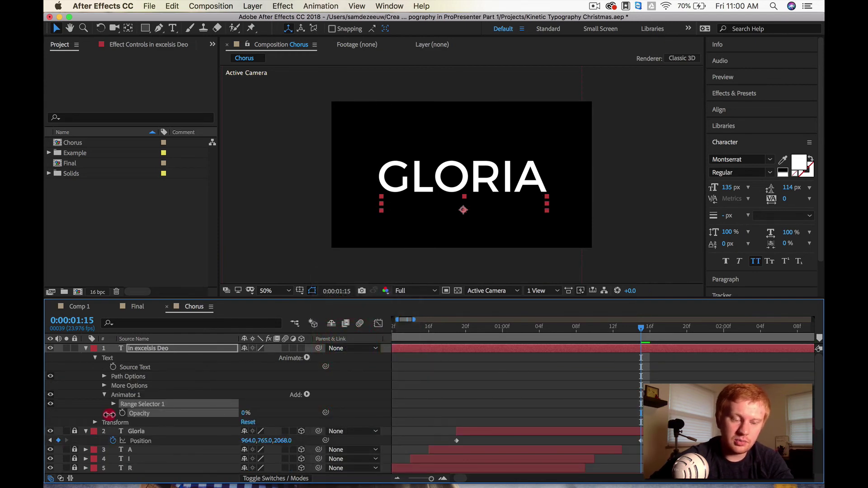
Step: Keyframe the range selector's Start from 0% at 0:00:01:15 to 100% at 0:00:02:01 and preview the reveal
click(112, 404)
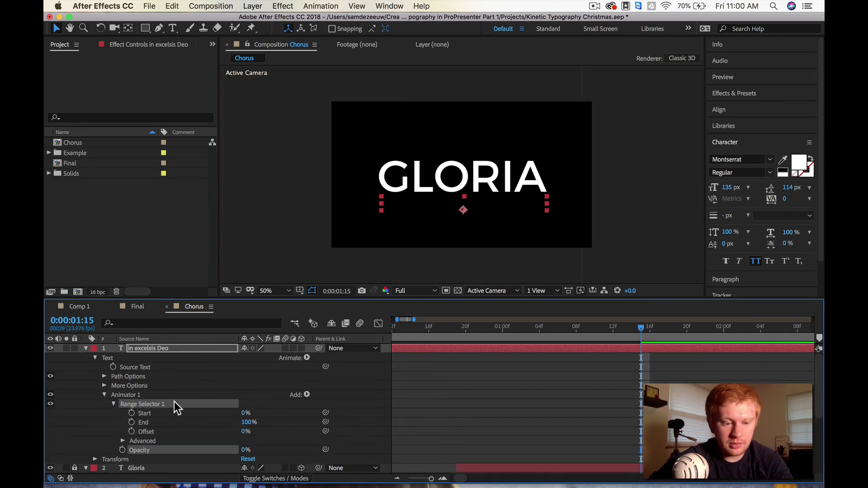
mouse_move(245, 413)
mouse_down()
mouse_move(287, 410)
mouse_move(240, 411)
mouse_up()
click(131, 412)
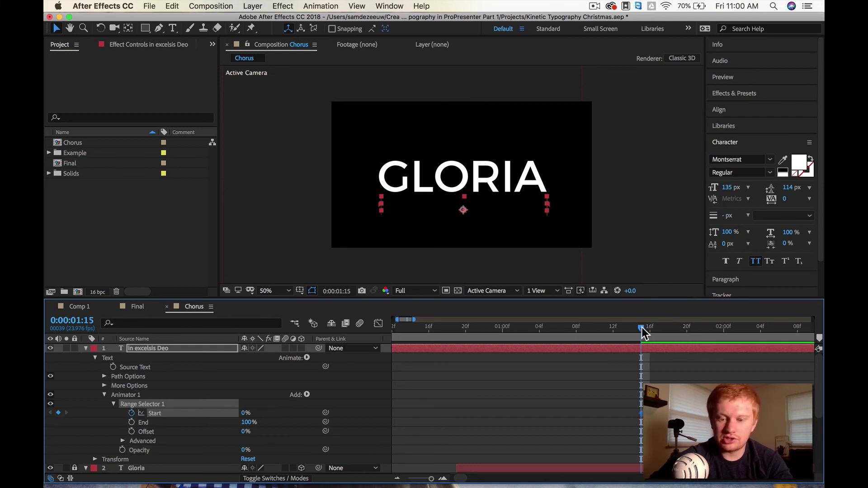
drag(641, 329, 732, 327)
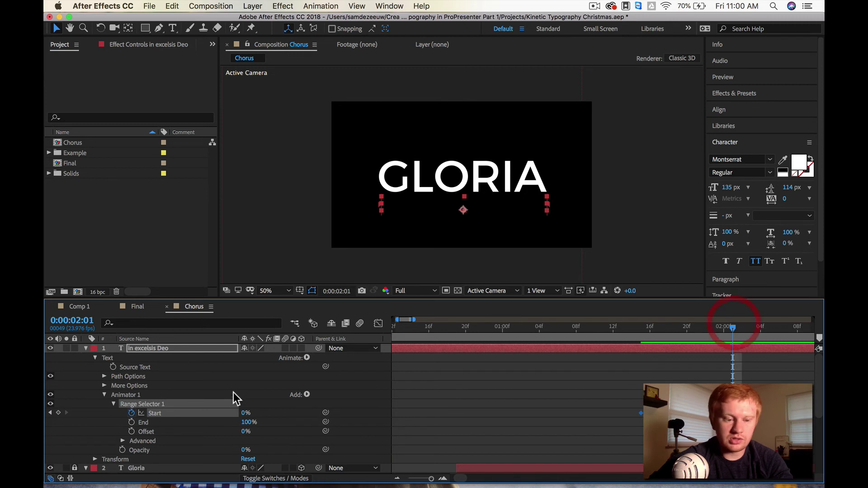
drag(261, 414, 298, 413)
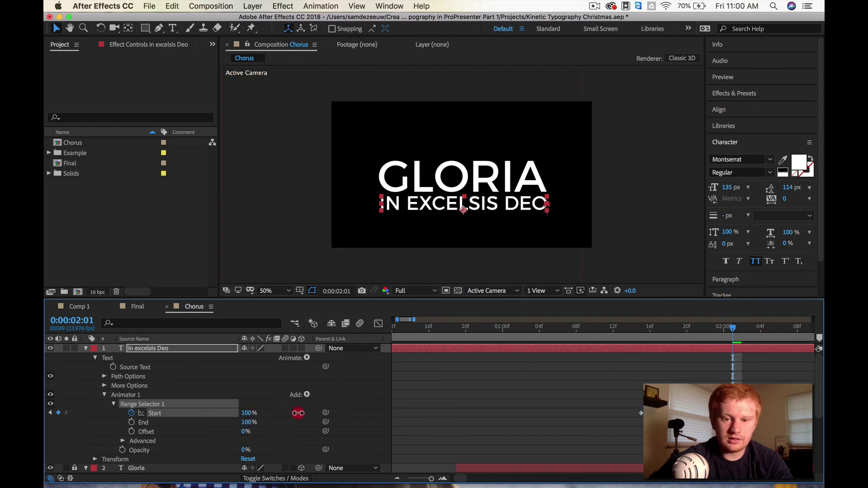
click(648, 328)
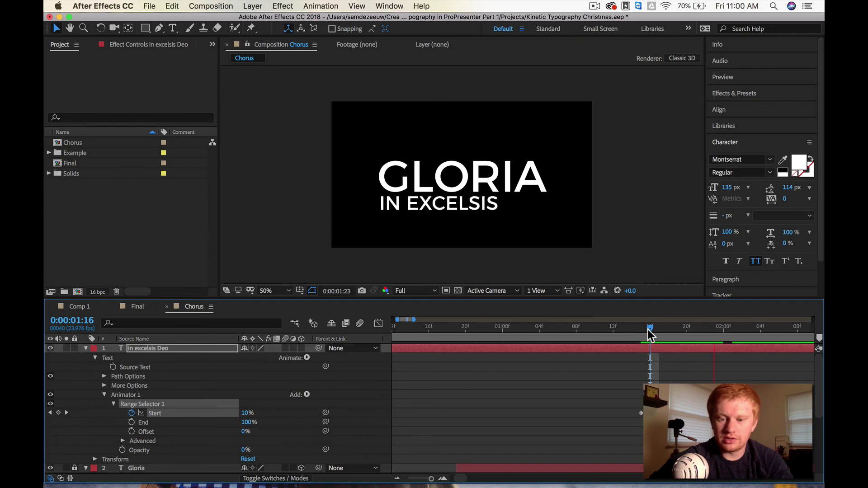
click(723, 329)
Step: Change the text unit the range selector is based on in its advanced settings and scrub back through the reveal
scroll(161, 412, down, 2)
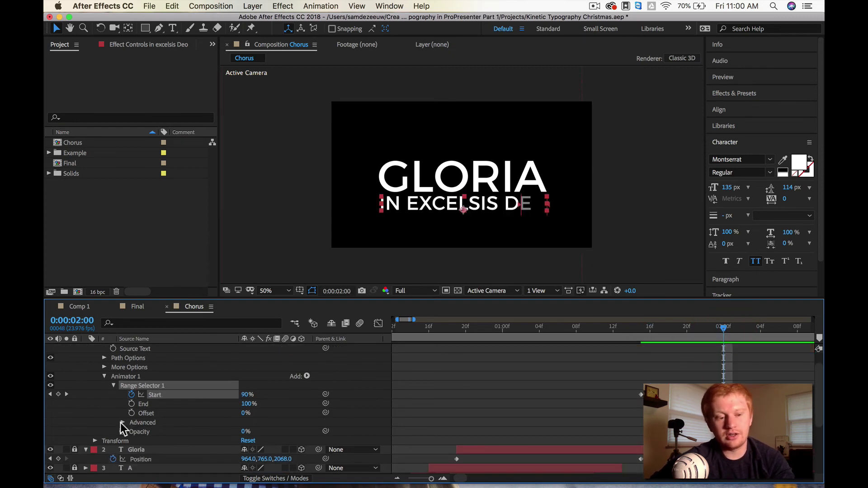
click(122, 422)
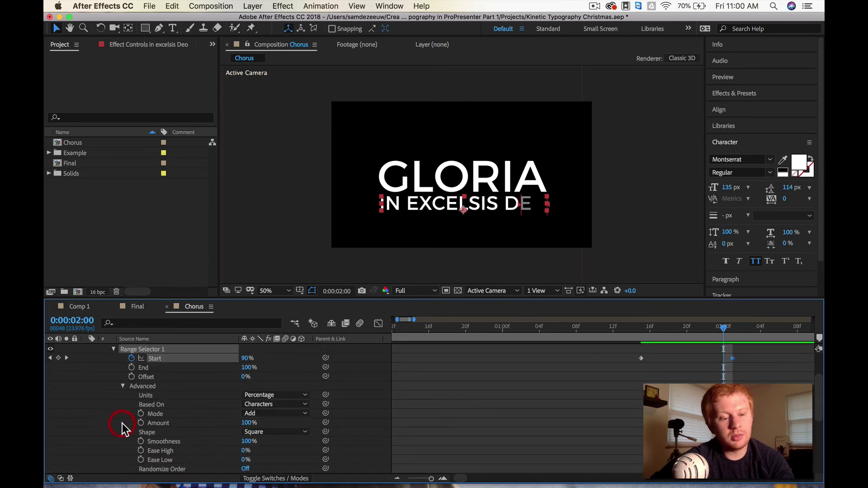
click(258, 396)
click(218, 398)
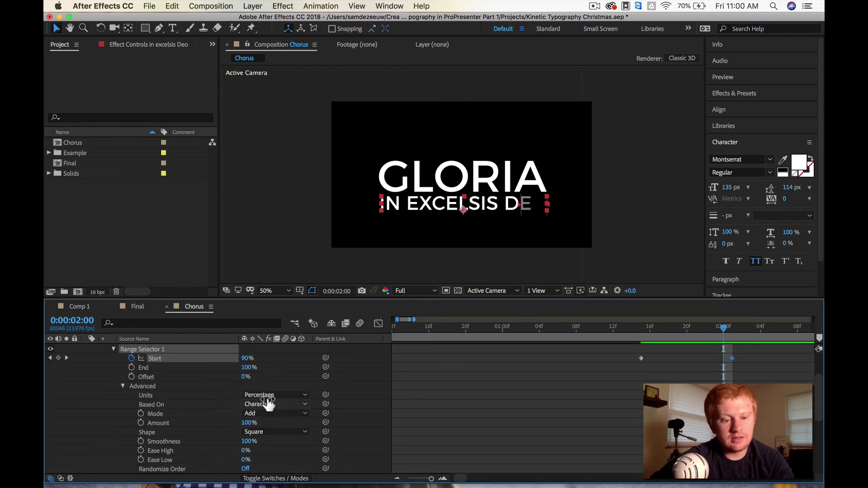
click(274, 404)
click(280, 435)
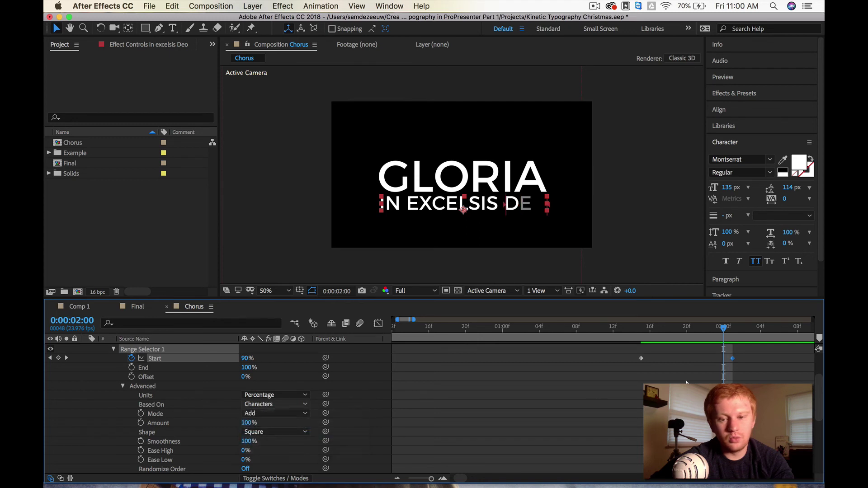
drag(710, 332, 632, 330)
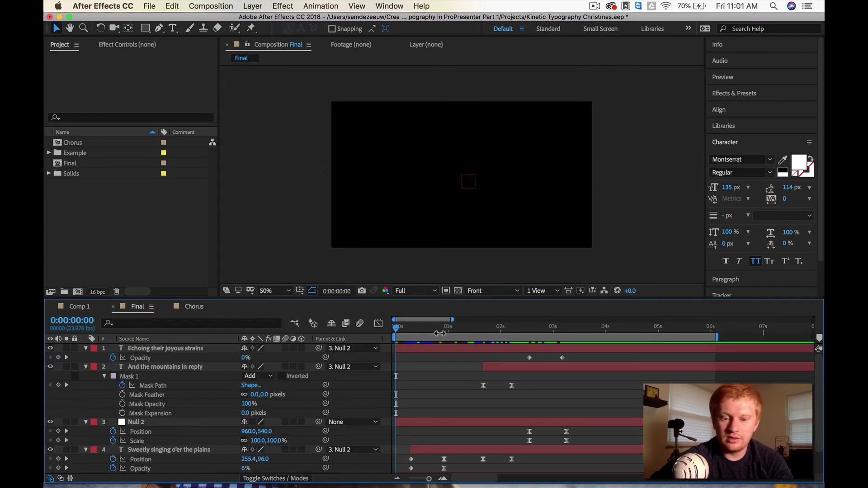
Step: Add Position and Scale keyframes holding the current values of Null 2 at 0:00:03:16 in the Final composition
drag(439, 334, 580, 335)
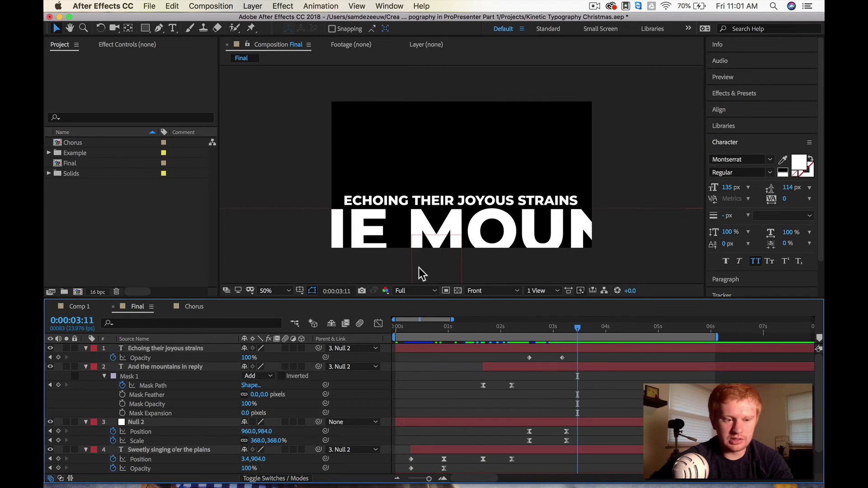
click(150, 424)
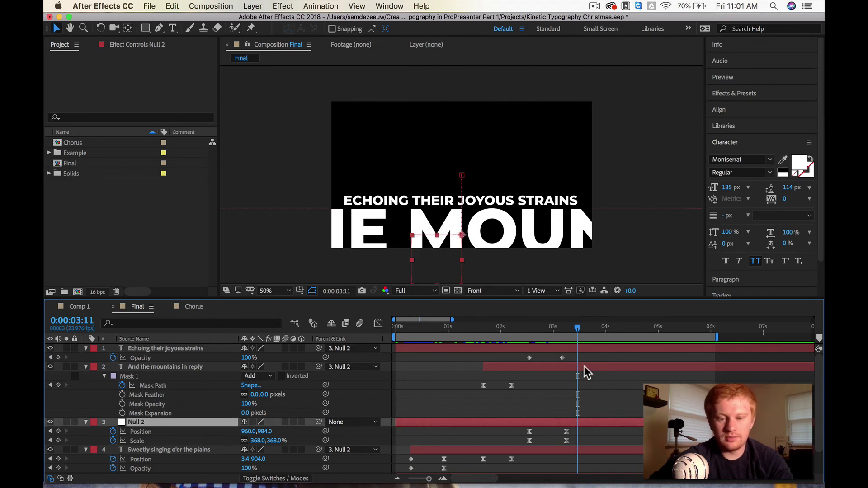
click(584, 327)
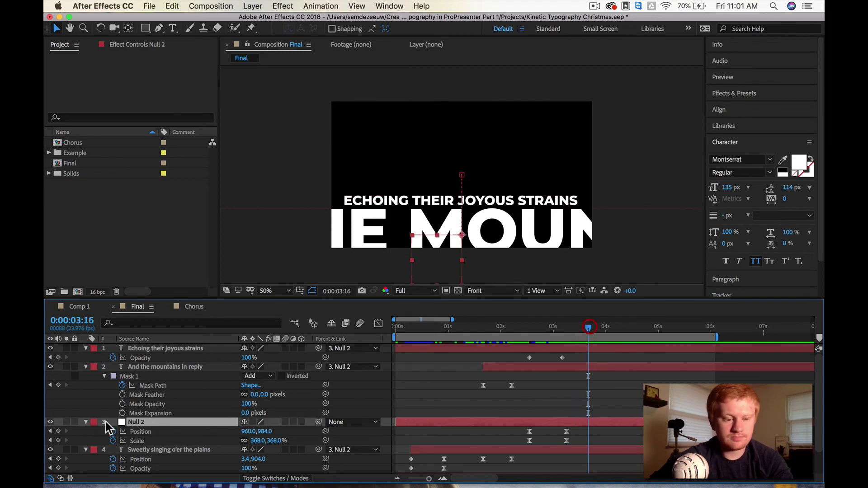
click(57, 431)
click(58, 440)
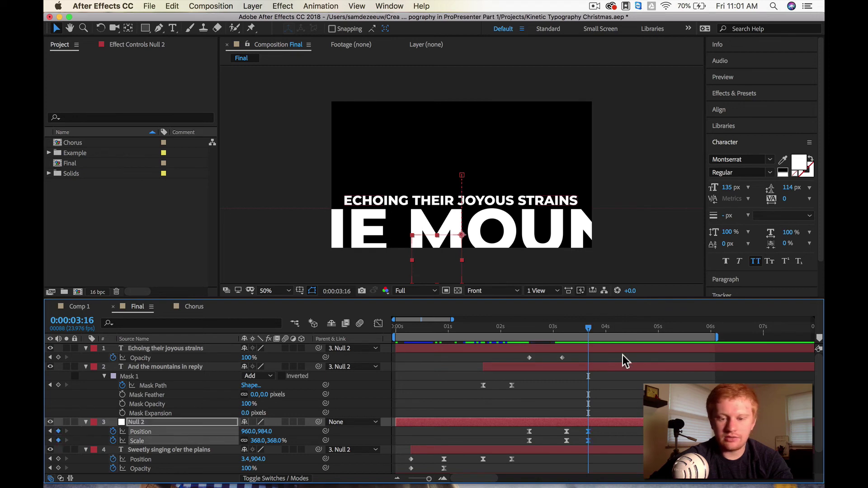
Step: Keyframe Null 2 at 0:00:04:03 to position 960, 1652 and scale 696%, pushing the lyrics out of the frame, and scrub the move
drag(595, 332, 619, 337)
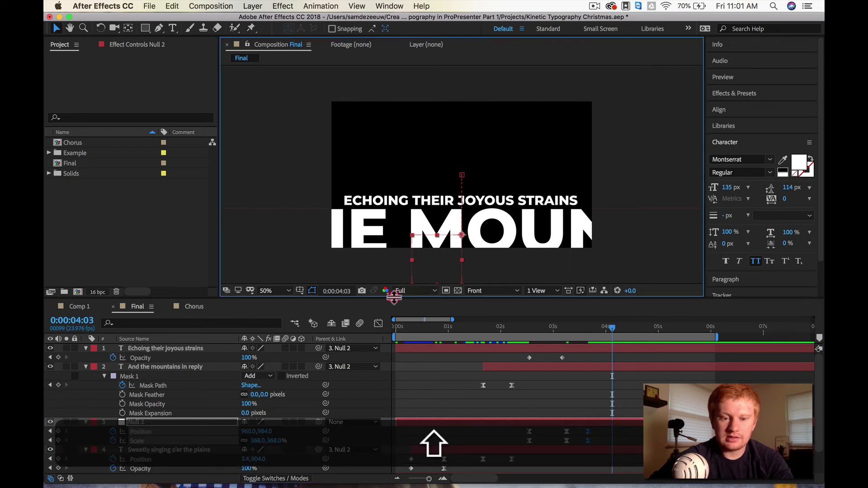
drag(412, 261, 416, 338)
drag(588, 329, 606, 332)
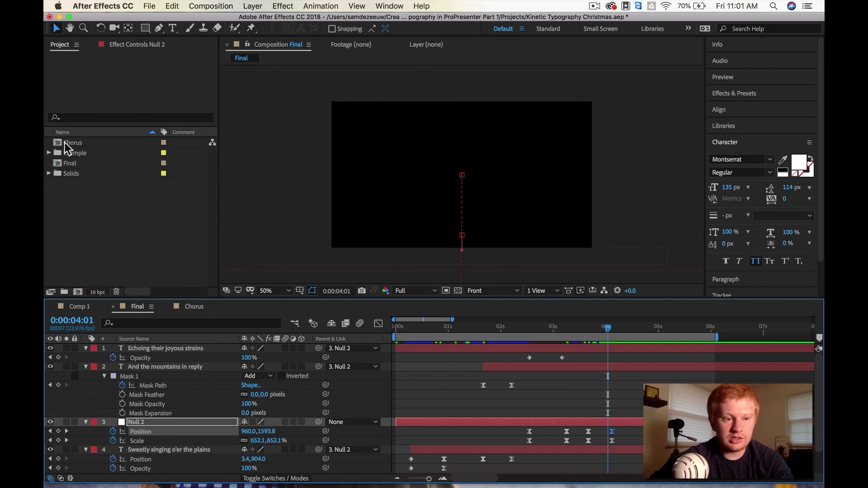
Step: Add the Chorus composition to Final as the top layer starting at 0:00:04:01 and preview the transition
drag(67, 143, 516, 330)
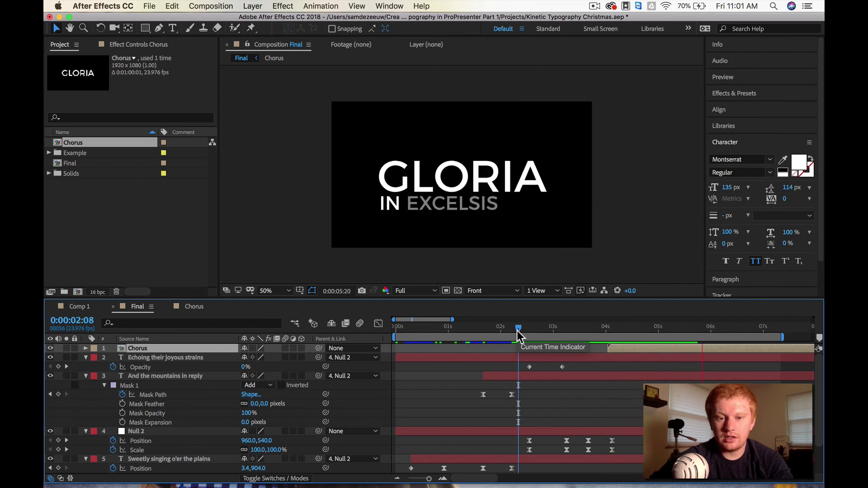
click(611, 331)
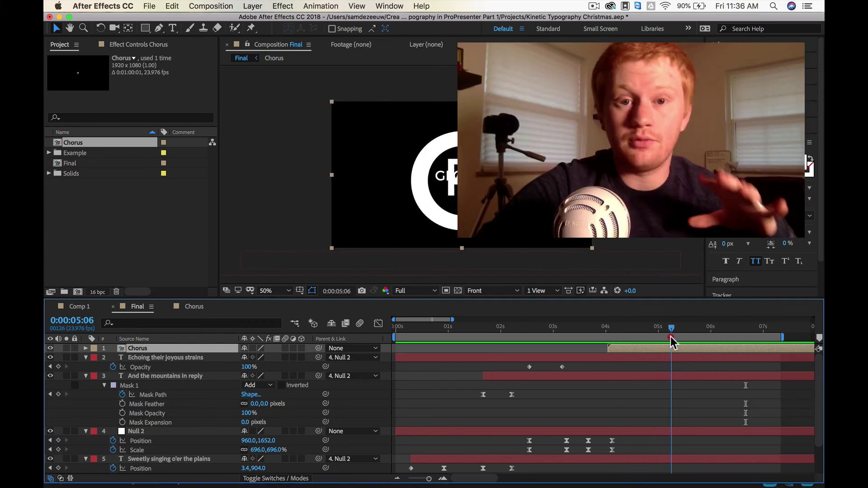
click(671, 339)
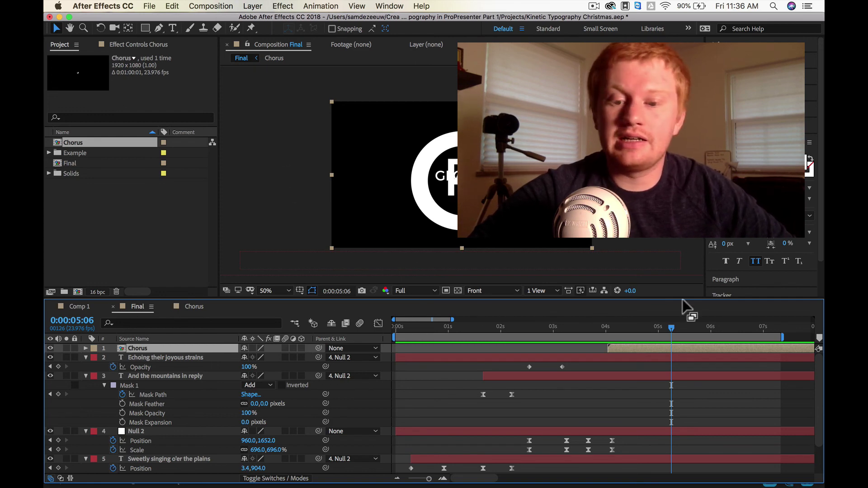
Step: Set the work area's end slightly after the seven-second mark and scrub through the ending to 0:00:07:04
drag(681, 334, 717, 334)
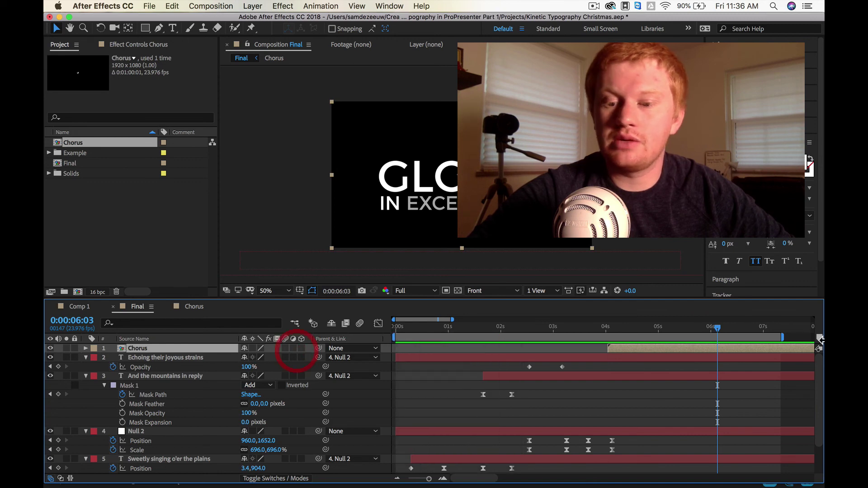
drag(789, 336, 780, 337)
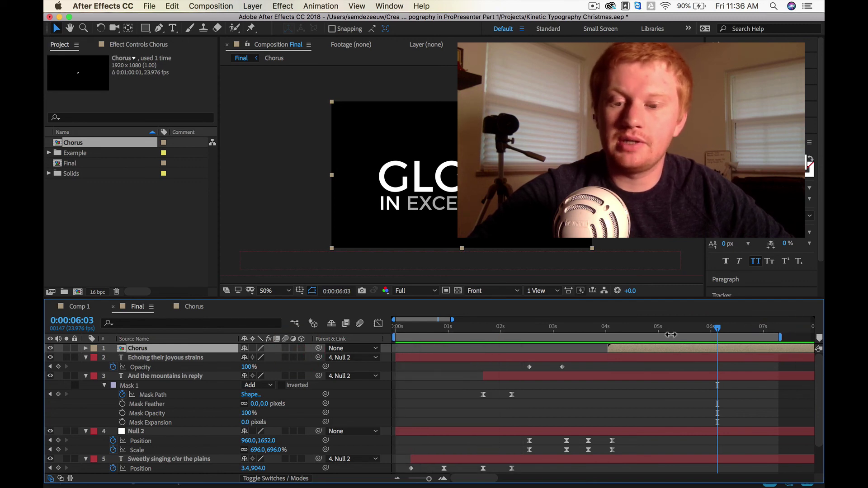
drag(685, 334, 770, 333)
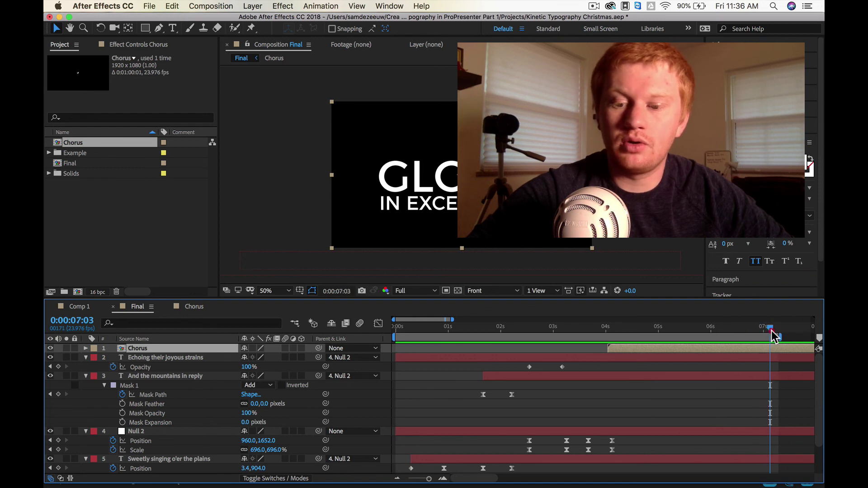
click(772, 333)
Step: Add the Final composition to the render queue and remove the finished Comp 1 item from it
click(231, 6)
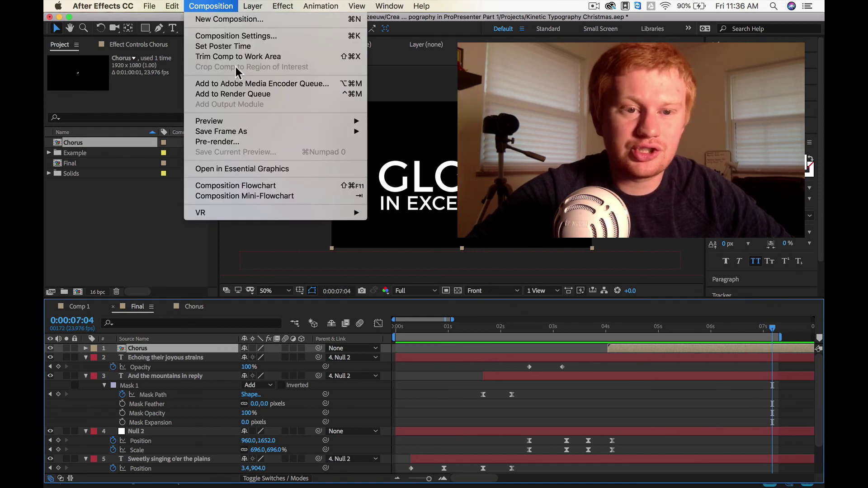
click(247, 94)
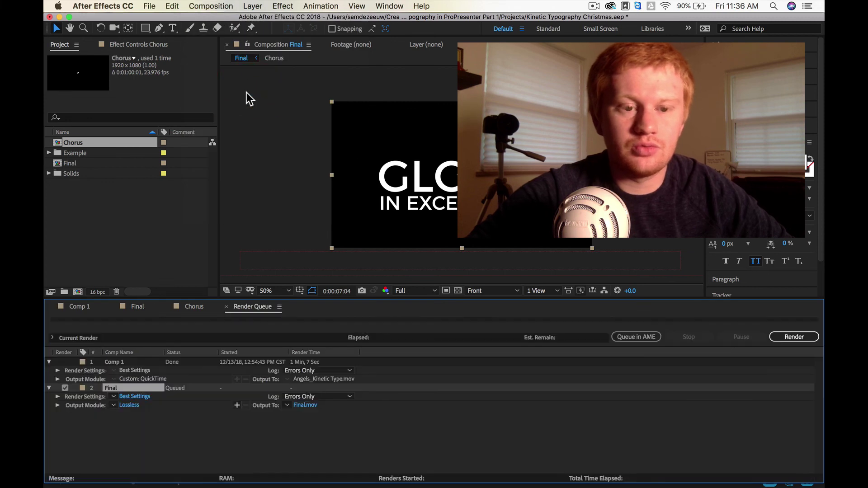
click(128, 362)
key(Delete)
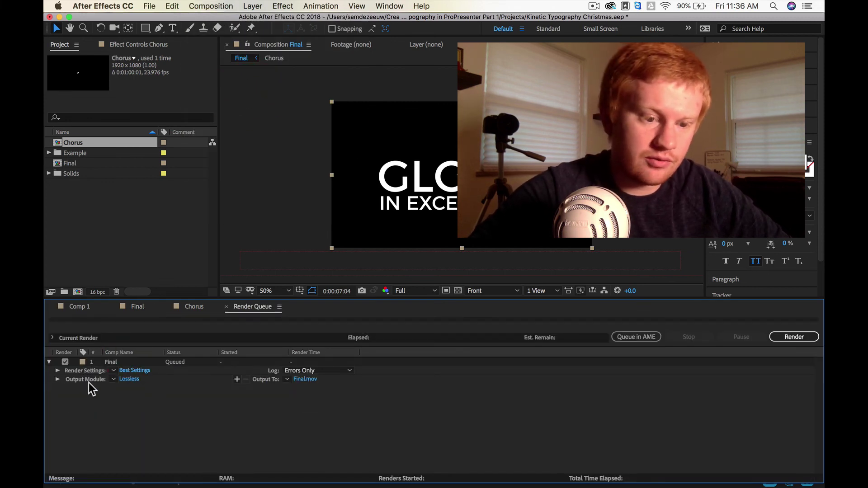
Step: Keep QuickTime as the output module's format for Final and set its video codec to Apple ProRes 4444
click(132, 379)
drag(167, 64, 408, 45)
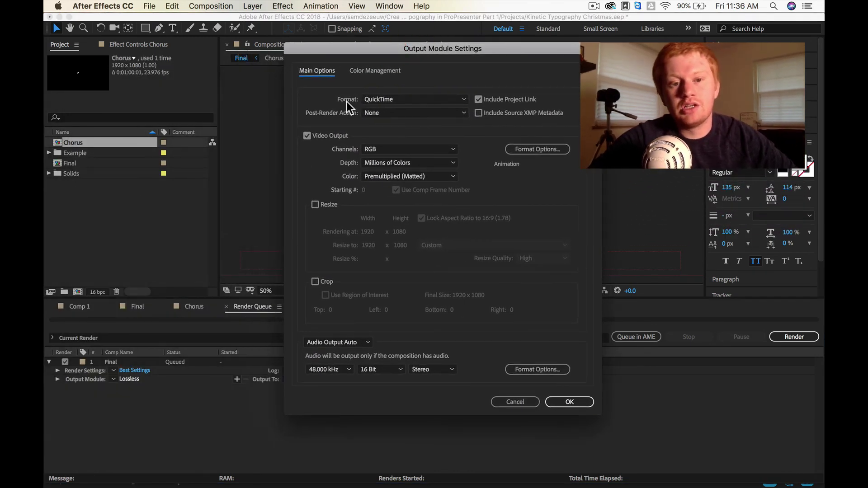
click(386, 99)
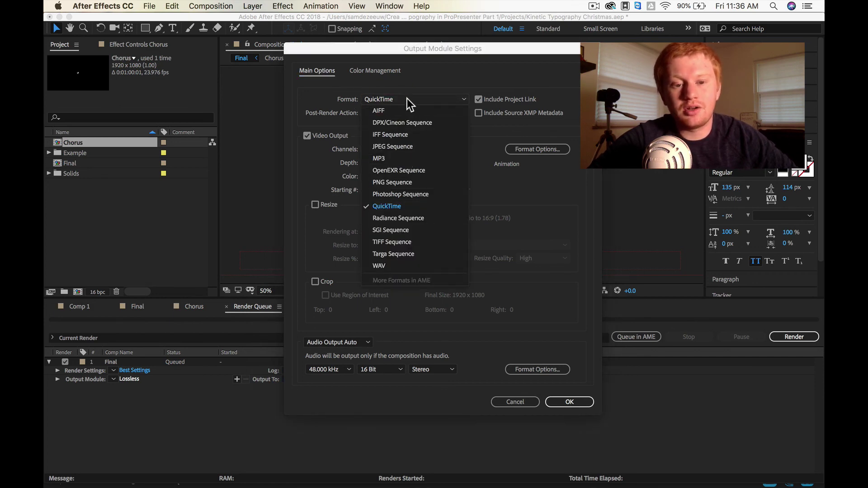
click(407, 99)
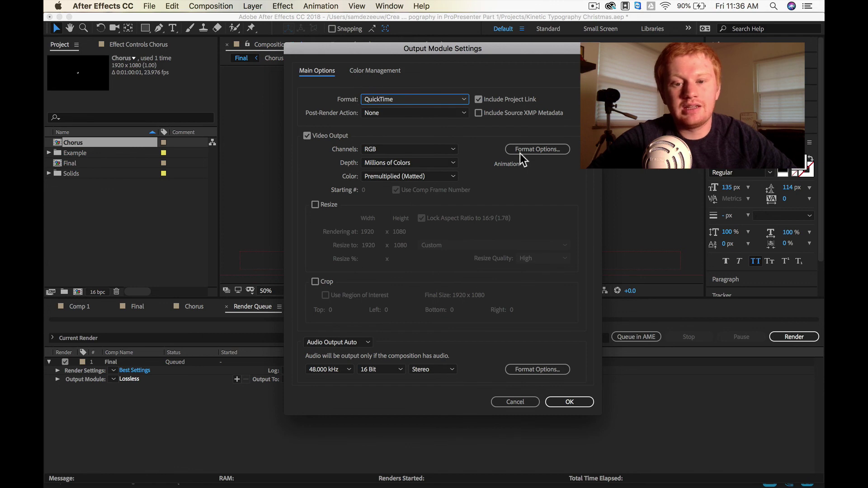
click(534, 151)
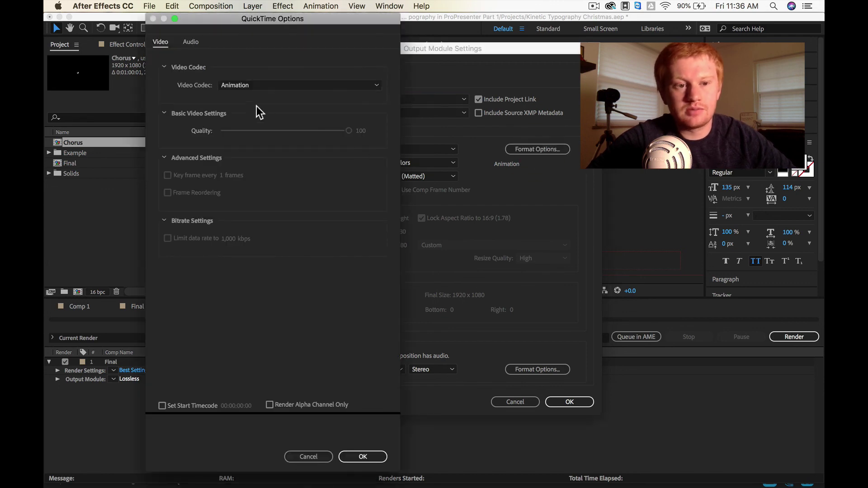
click(240, 86)
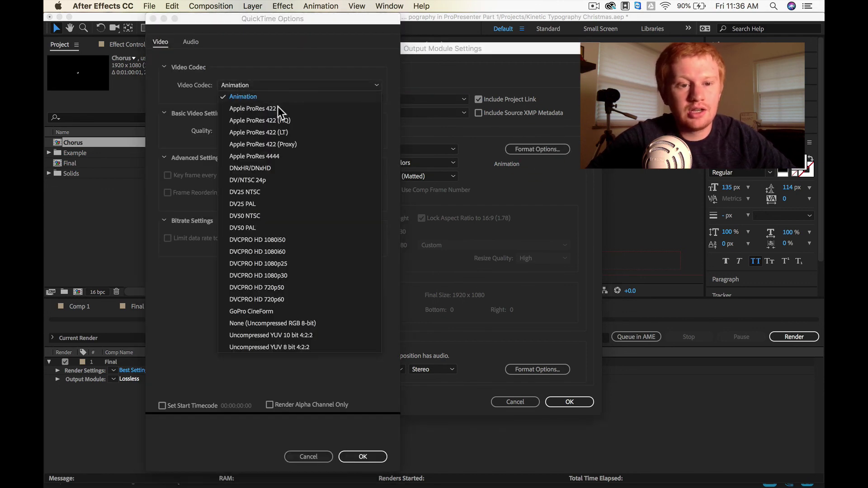
click(285, 158)
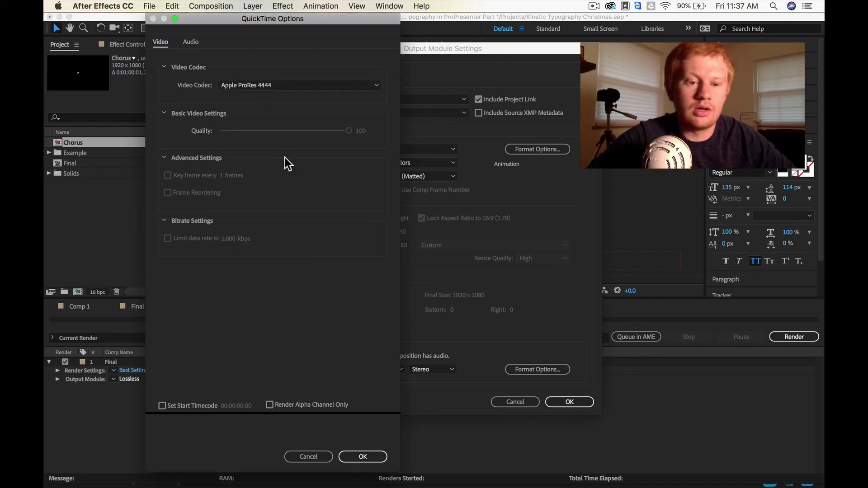
click(362, 456)
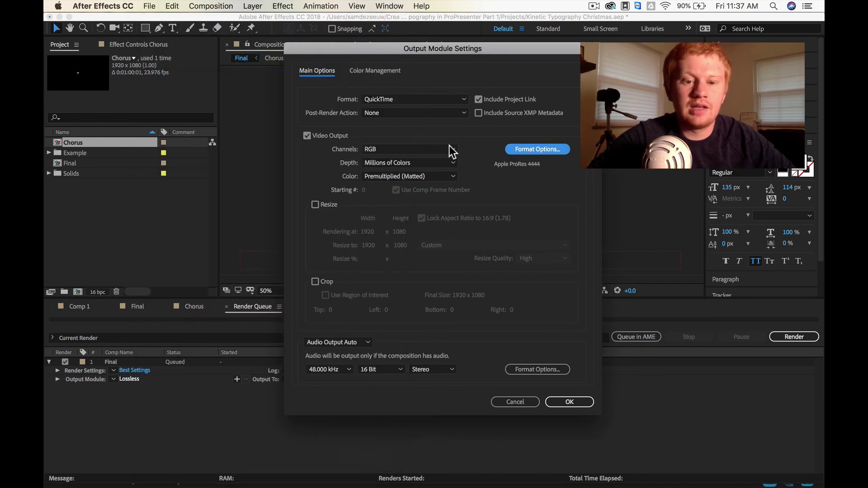
Step: Set the output module's channels to RGB + Alpha and apply the output settings
click(376, 150)
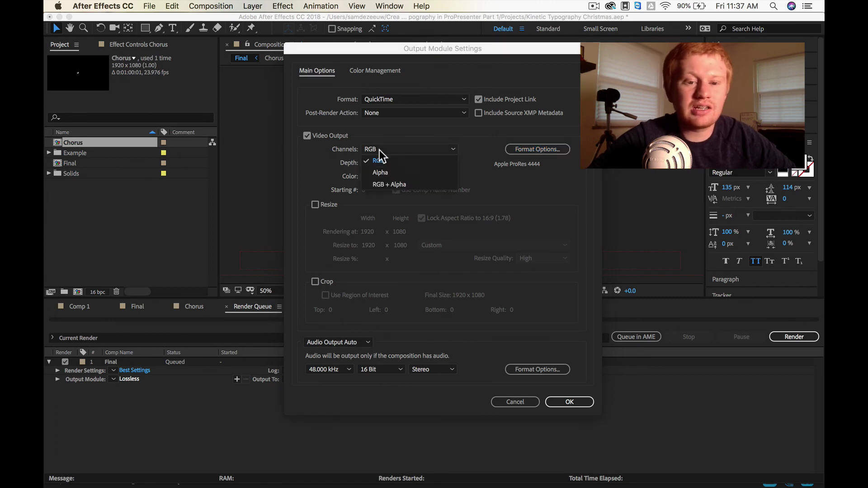
click(397, 185)
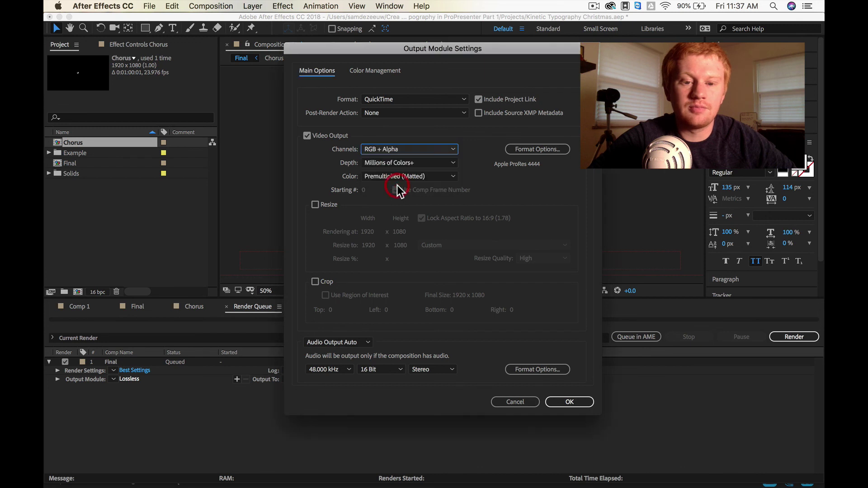
click(568, 402)
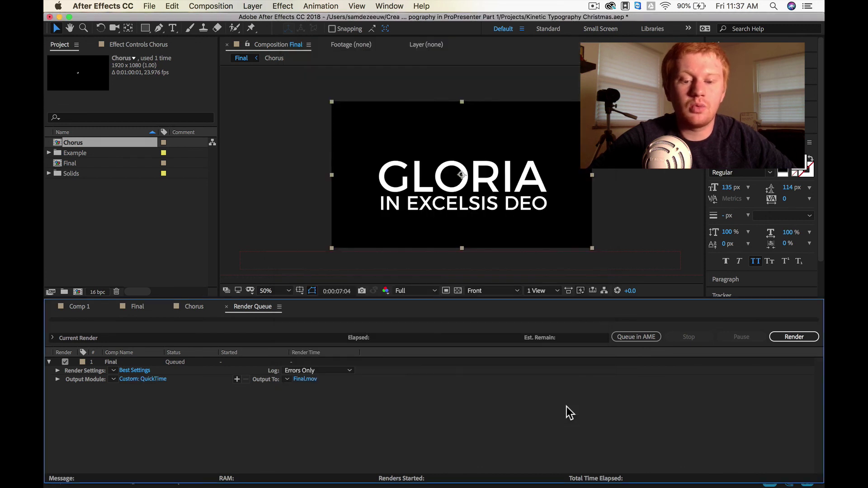